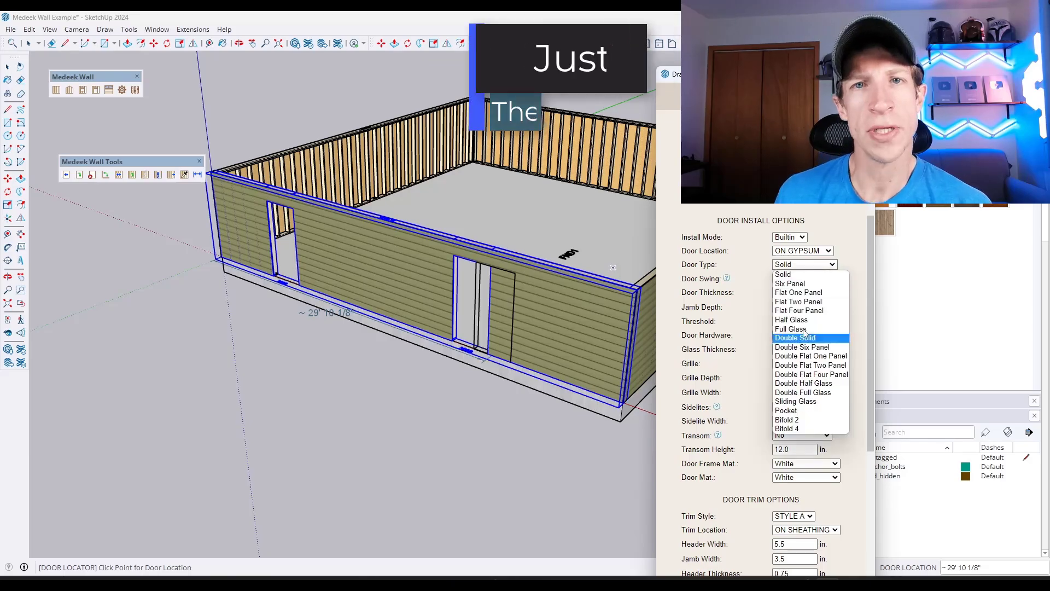
- Set the door type to Six Panel for the door being placed in the long front wall
left_click(791, 283)
left_click(403, 287)
scroll(391, 281, "up", 5)
middle_click_drag(391, 279, 521, 239)
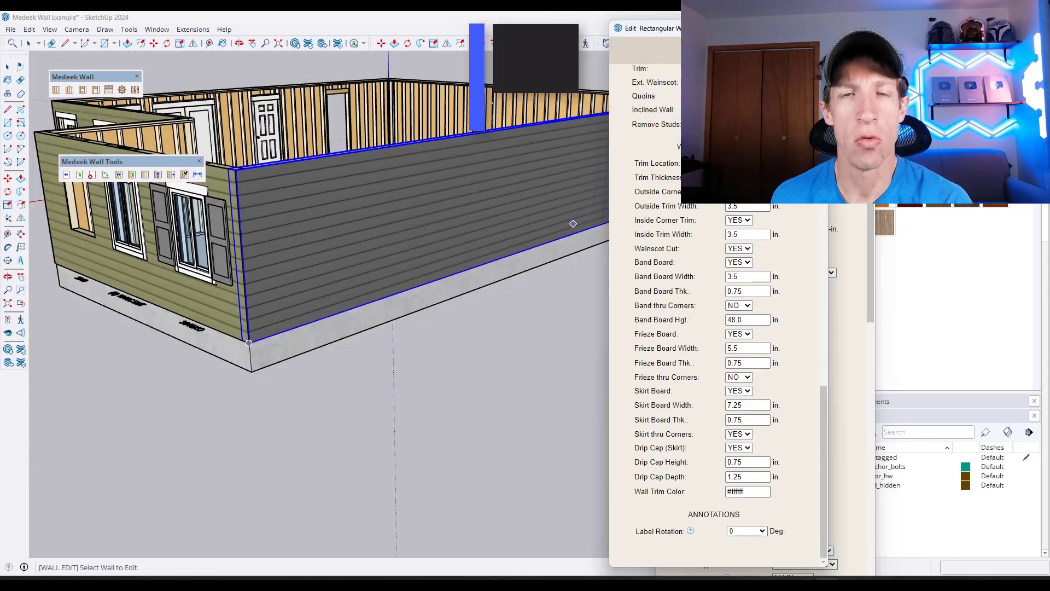
- Apply the copied wall trim settings to the clad wall that holds the shuttered window
scroll(362, 229, "up", 5)
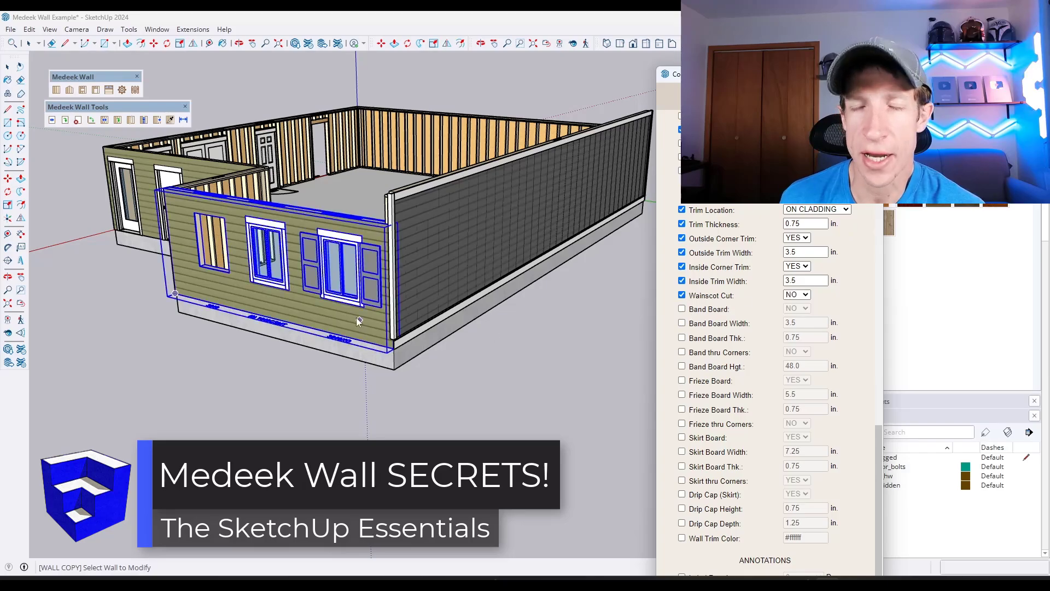
left_click(314, 288)
middle_click_drag(314, 289, 379, 269)
left_click(321, 341)
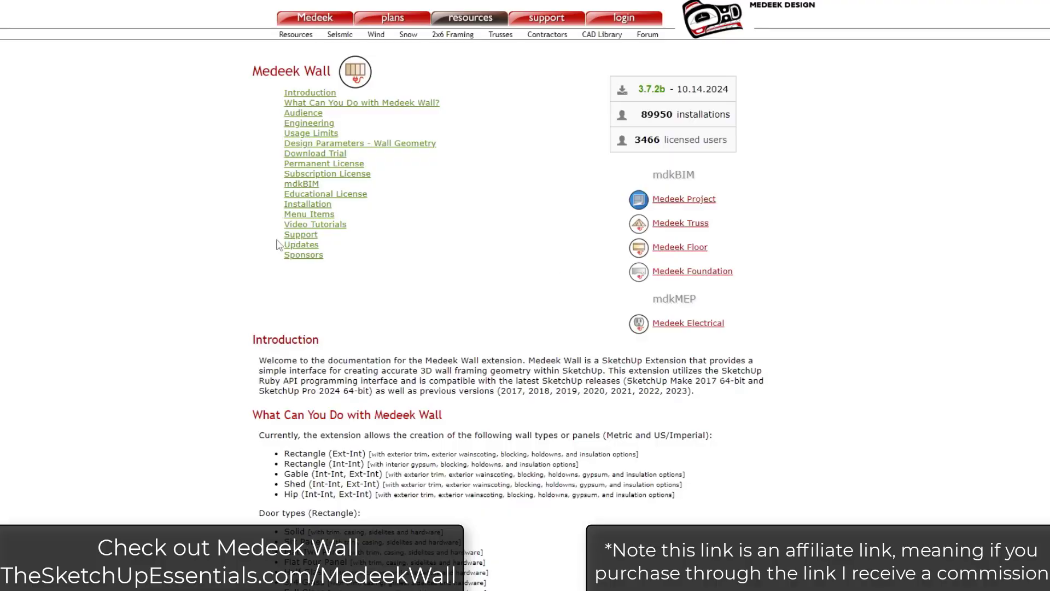
- Examine the Medeek Wall documentation page, including its feature lists and the gallery images of framed walls and doors
scroll(271, 242, "down", 1)
scroll(249, 243, "down", 20)
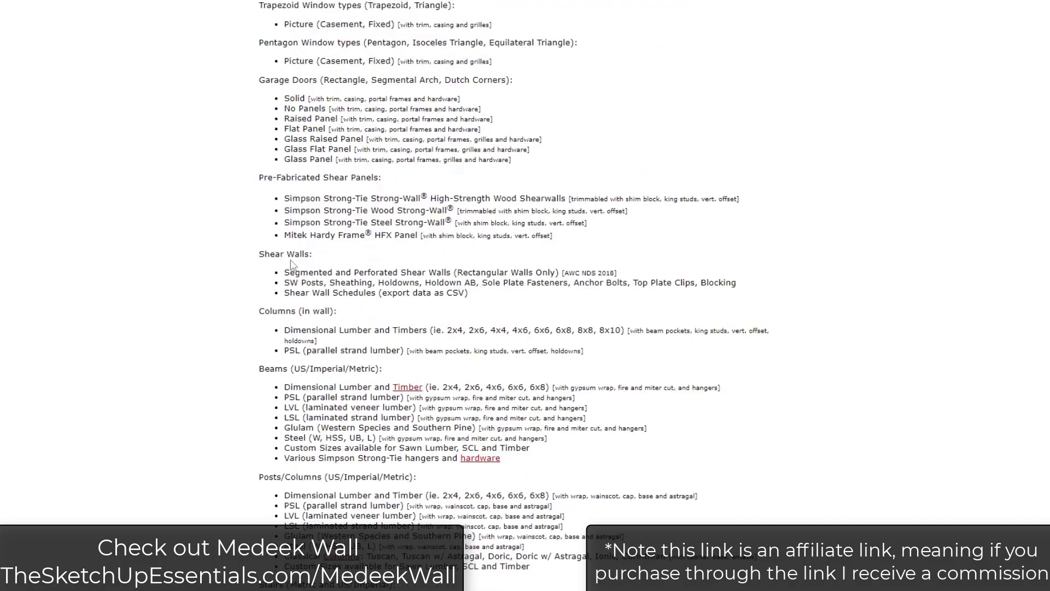
scroll(595, 288, "down", 5)
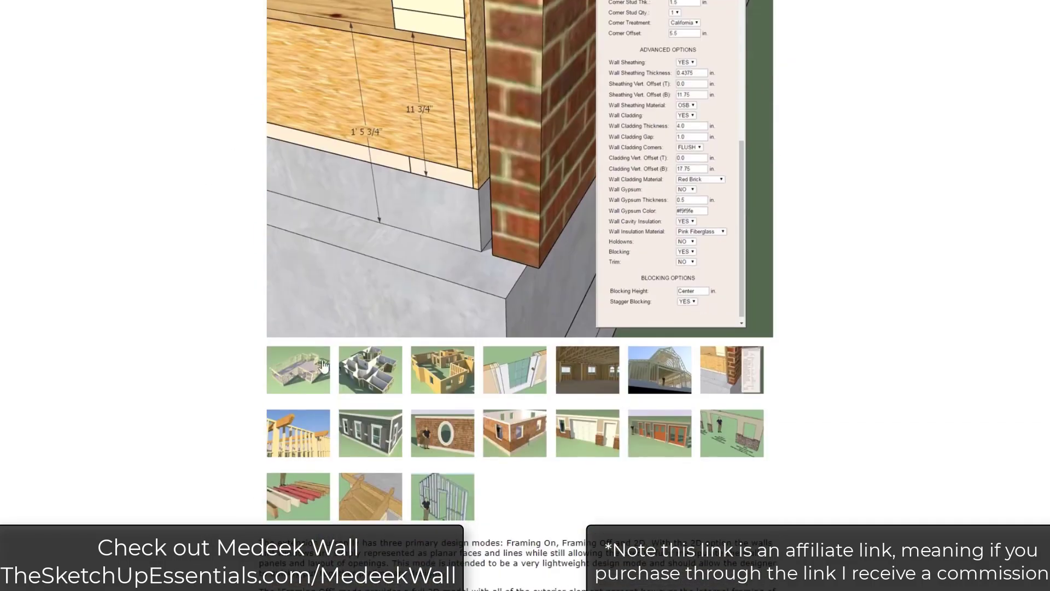
scroll(435, 287, "up", 2)
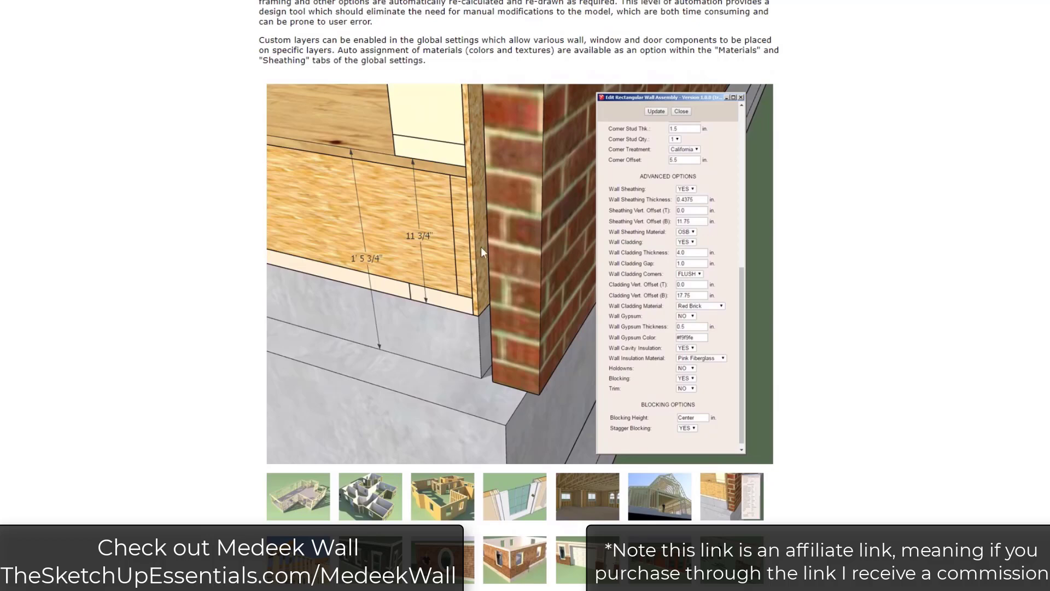
scroll(482, 251, "down", 4)
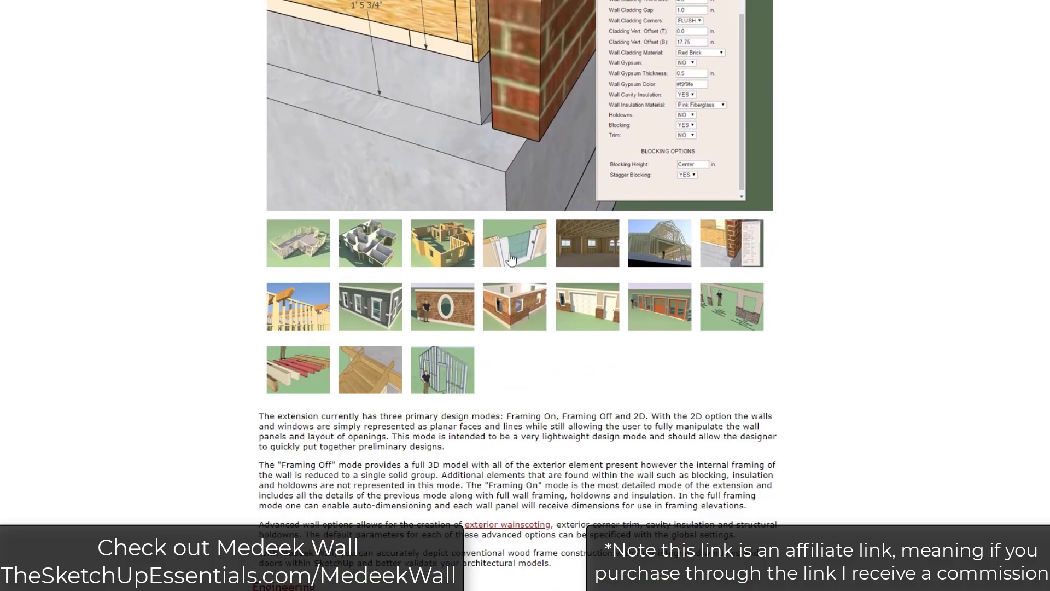
scroll(509, 258, "up", 3)
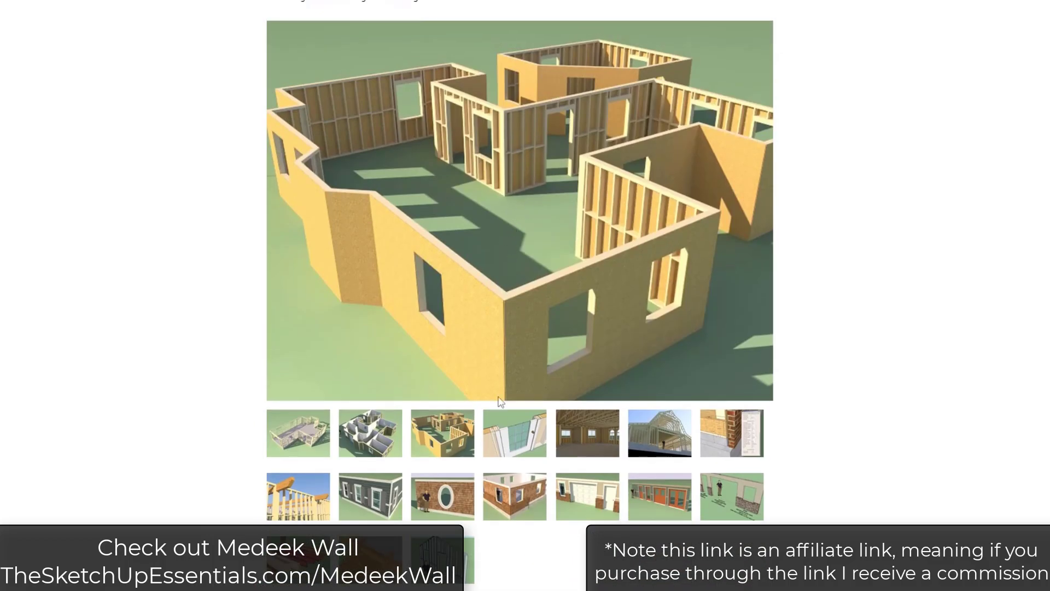
left_click(510, 424)
scroll(551, 423, "down", 2)
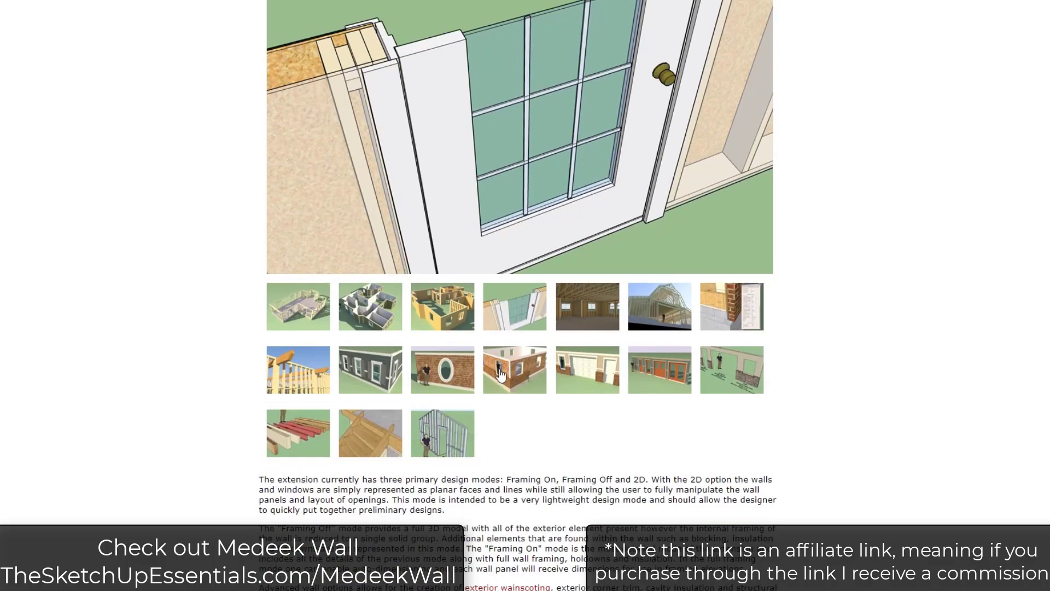
left_click(500, 374)
left_click(447, 436)
scroll(546, 333, "up", 2)
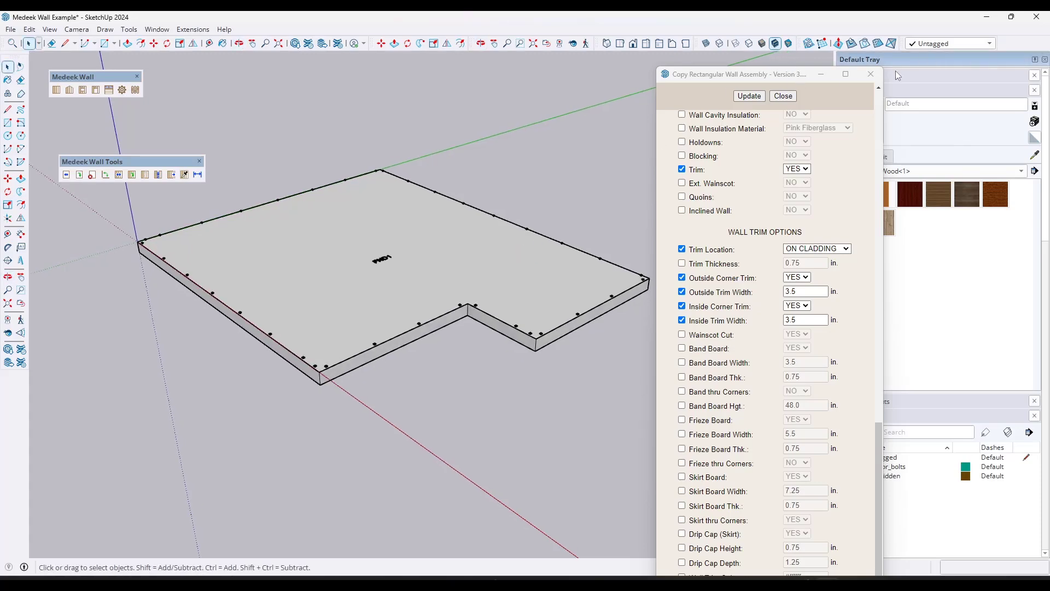
- Close the wall-copy settings and start a rectangular wall assembly, reviewing its framing, sheathing and cladding options
left_click(871, 74)
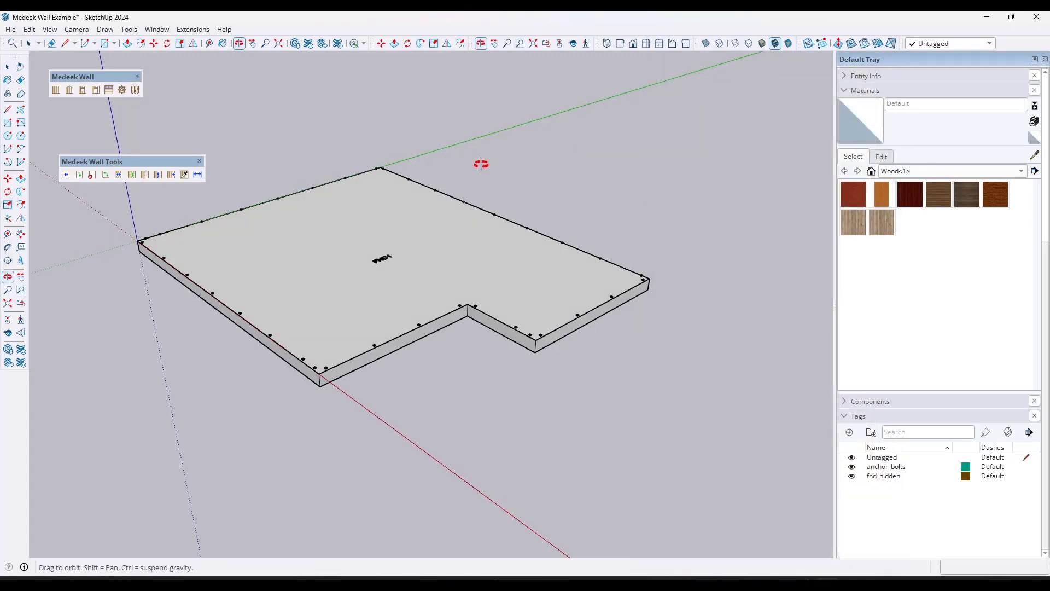
left_click(83, 90)
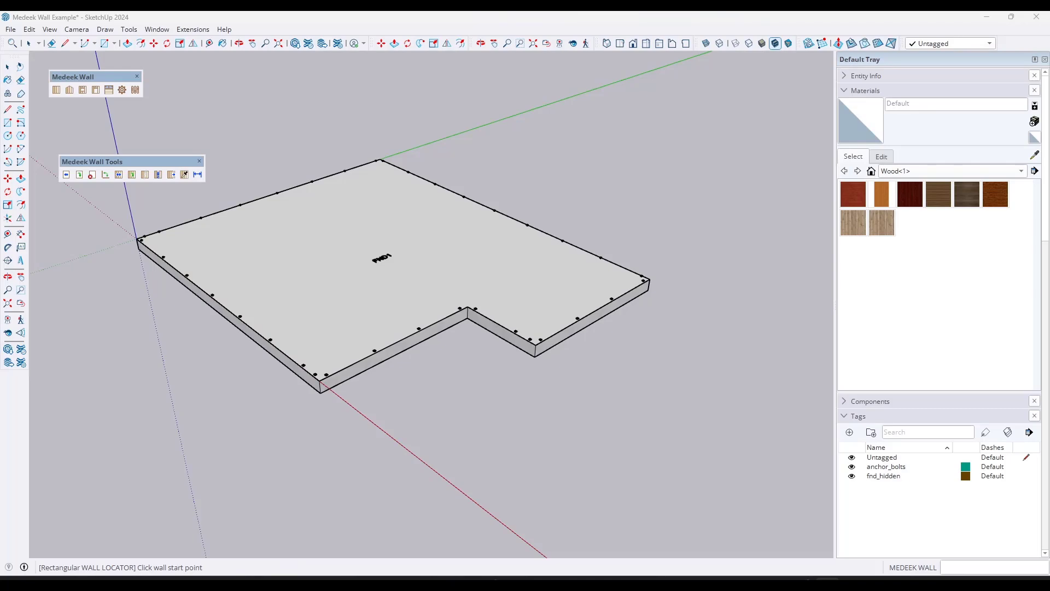
mouse_move(1049, 58)
left_mouse_down()
mouse_move(756, 57)
mouse_move(767, 48)
left_mouse_up()
scroll(768, 203, "down", 7)
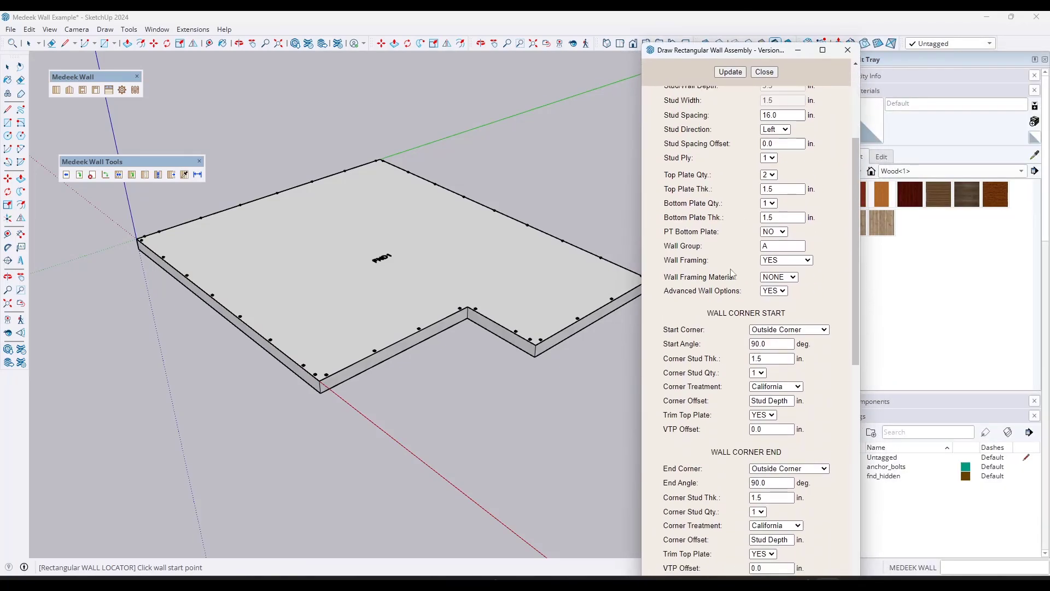
scroll(731, 313, "down", 3)
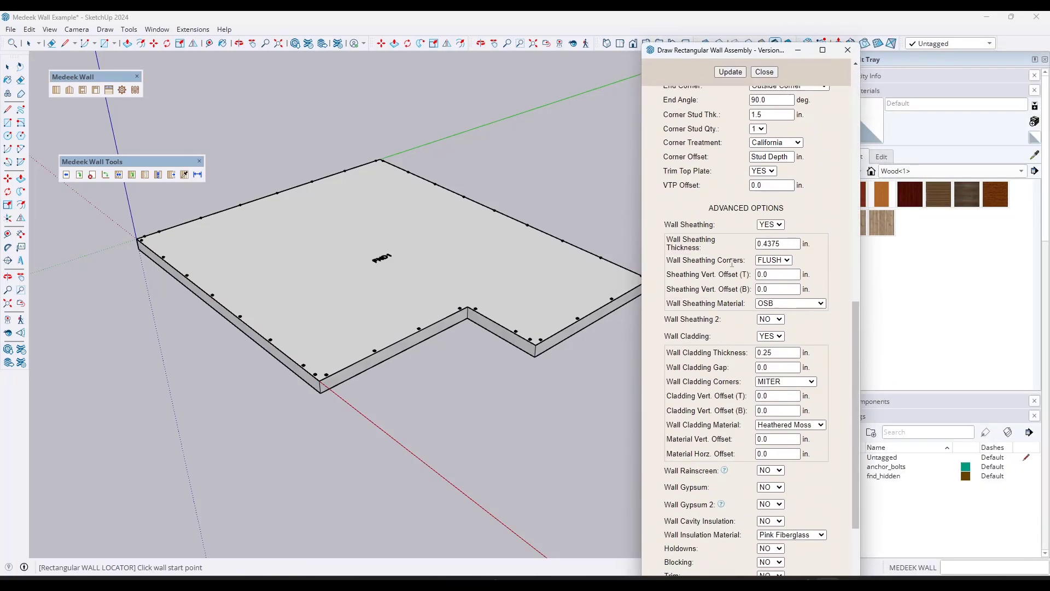
scroll(727, 289, "down", 2)
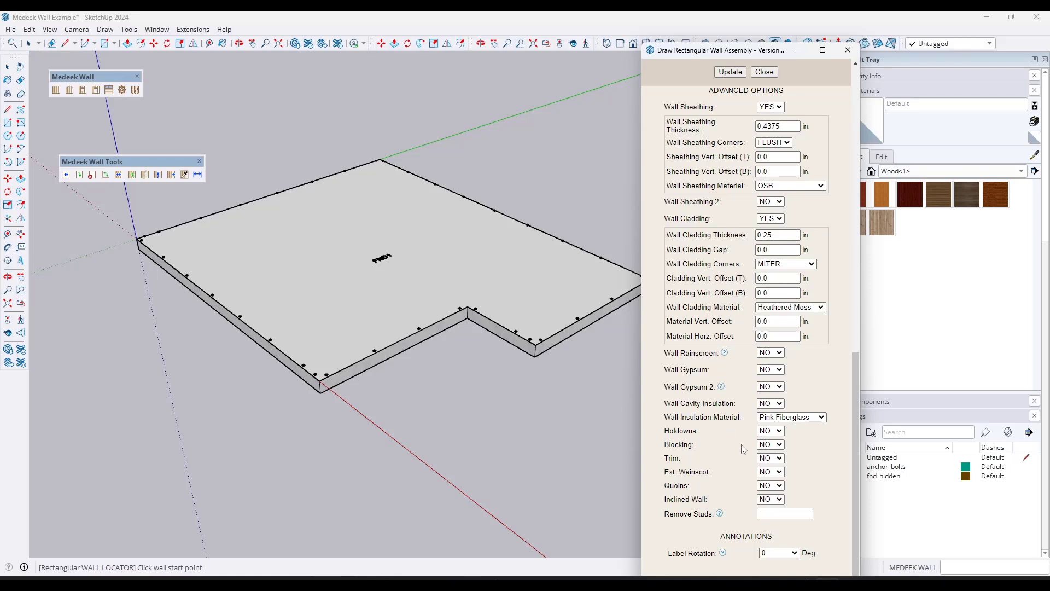
- Draw rectangular walls along the 20' slab edge, the short notch edge and the adjoining outer edge, corner to corner
left_click(320, 381)
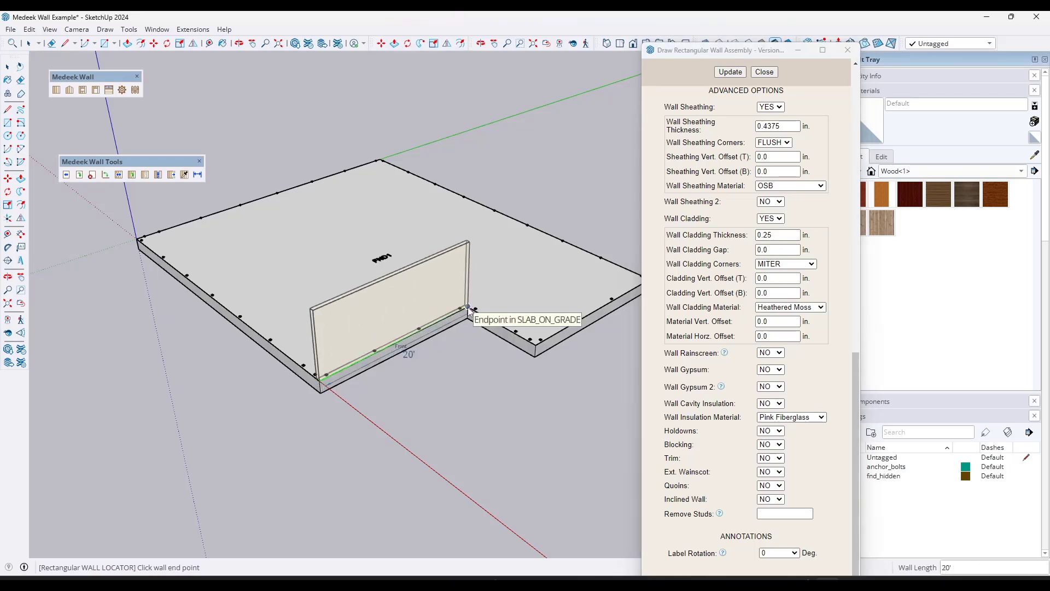
left_click(467, 307)
left_click(538, 341)
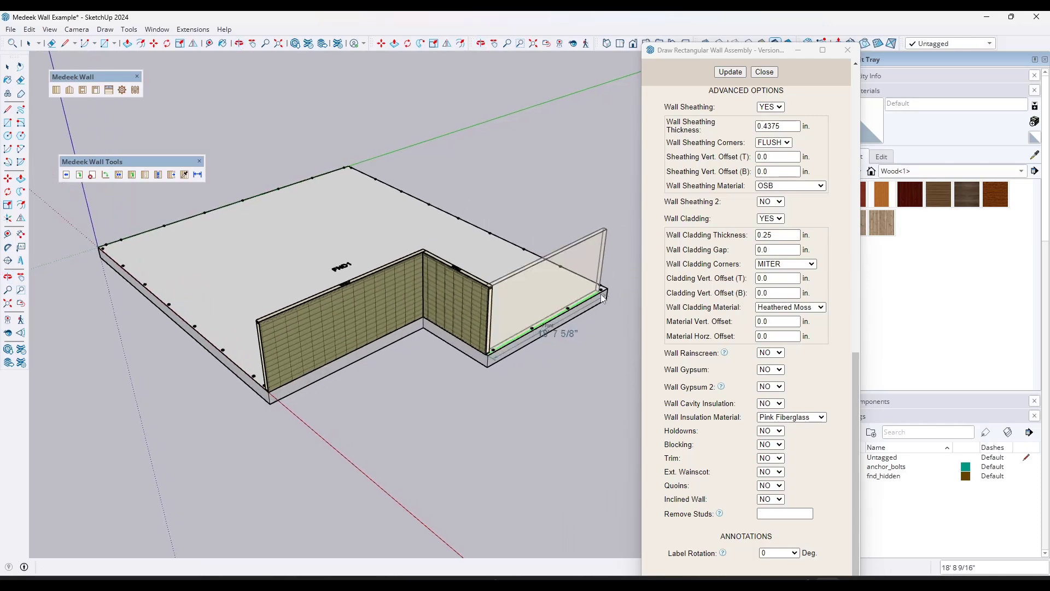
scroll(606, 296, "up", 5)
scroll(606, 295, "down", 5)
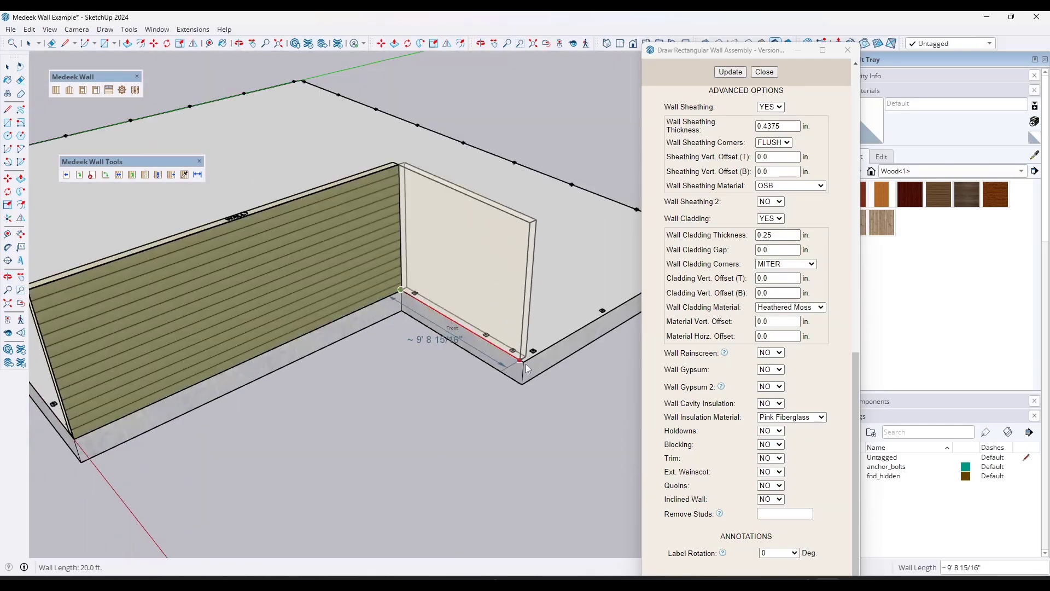
left_click(526, 364)
middle_click_drag(526, 364, 514, 357)
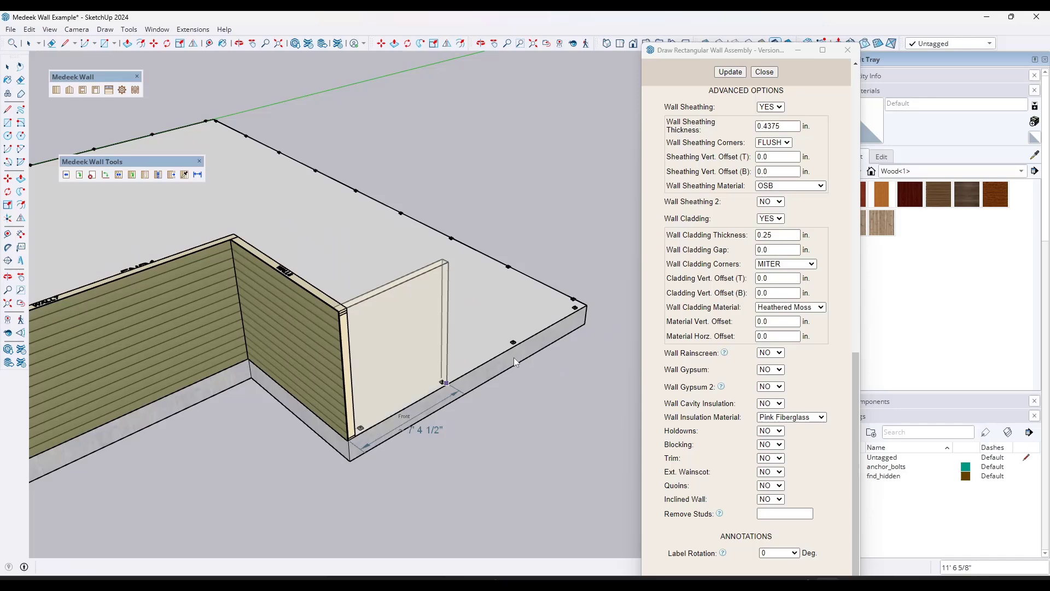
left_click(587, 306)
- Draw the walls along the remaining slab edges, ending at the starting corner to close the perimeter, and finish the command
middle_click_drag(587, 306, 762, 345)
left_click(569, 238)
left_click(260, 387)
scroll(429, 437, "up", 8)
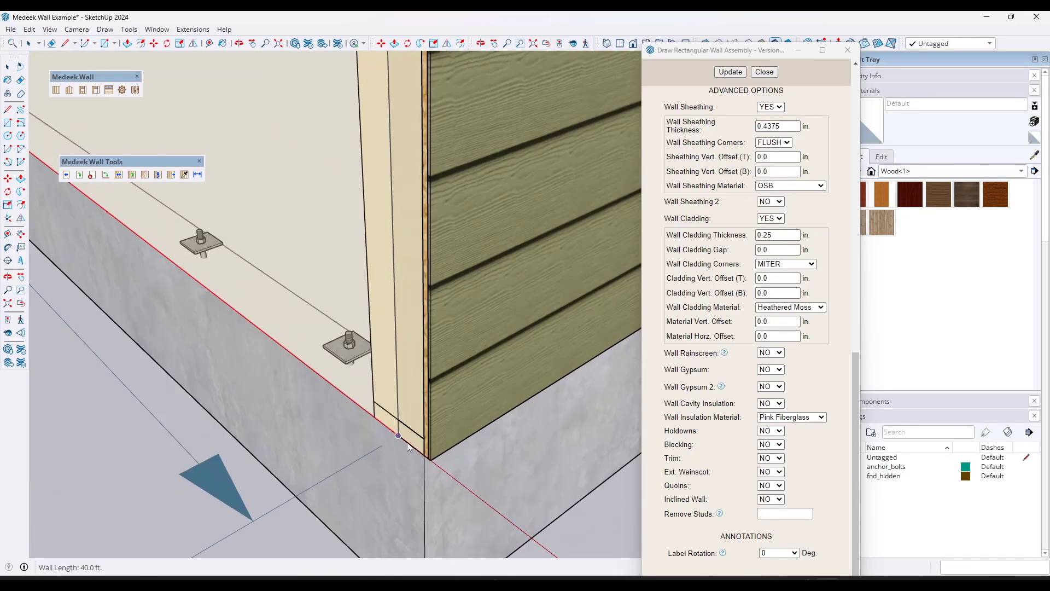
middle_click_drag(421, 433, 458, 443)
left_click(437, 456)
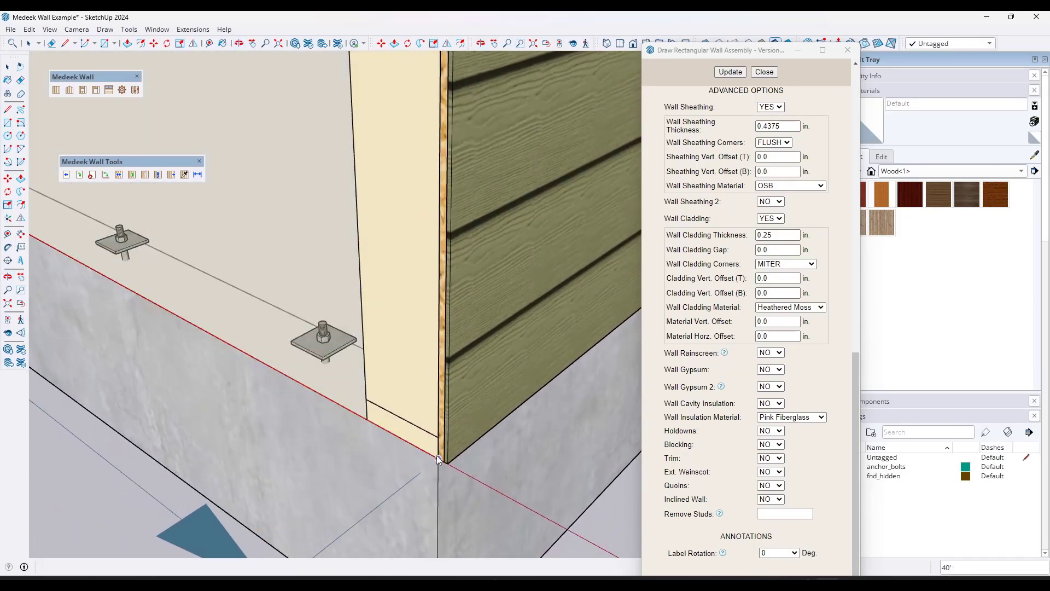
scroll(437, 455, "down", 4)
left_click(429, 413)
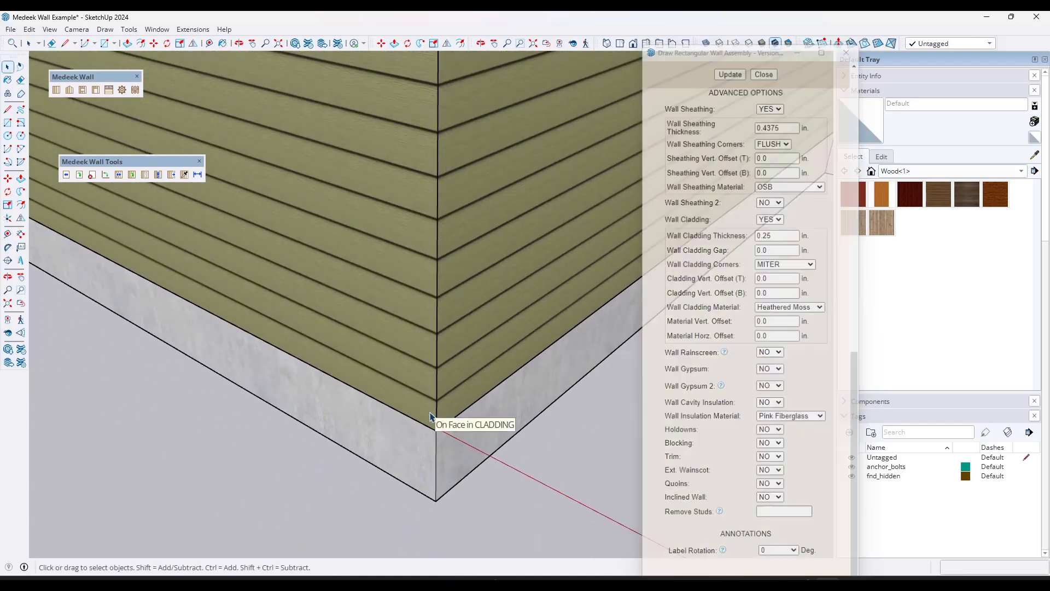
- Examine how the top plates, sheathing and cladding meet at the closing wall corner, then the whole wall perimeter
scroll(422, 371, "down", 3)
middle_click_drag(431, 304, 438, 377)
scroll(427, 287, "up", 4)
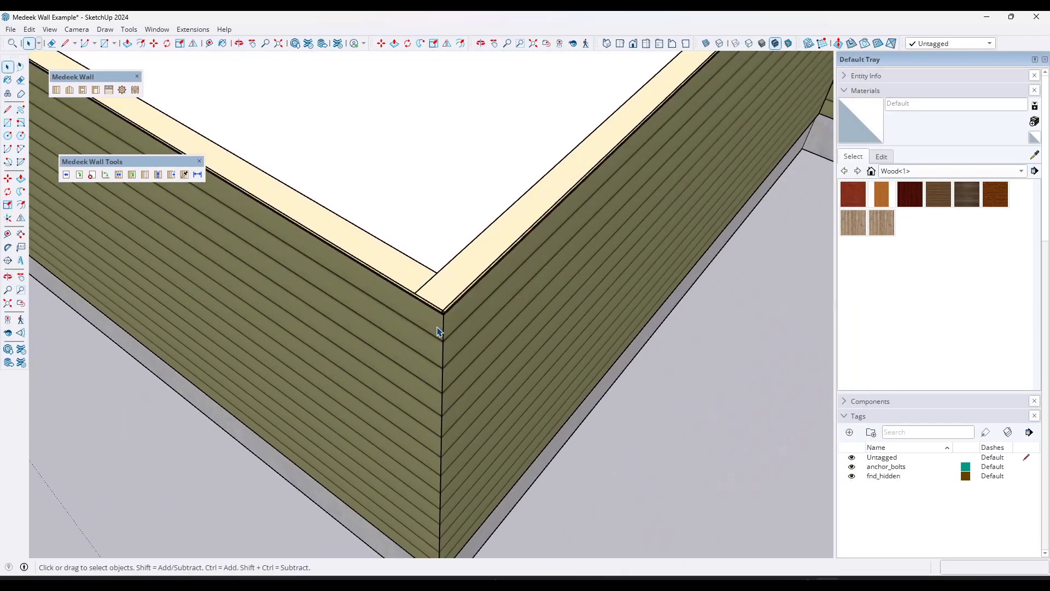
middle_click_drag(439, 334, 479, 399)
scroll(443, 289, "up", 3)
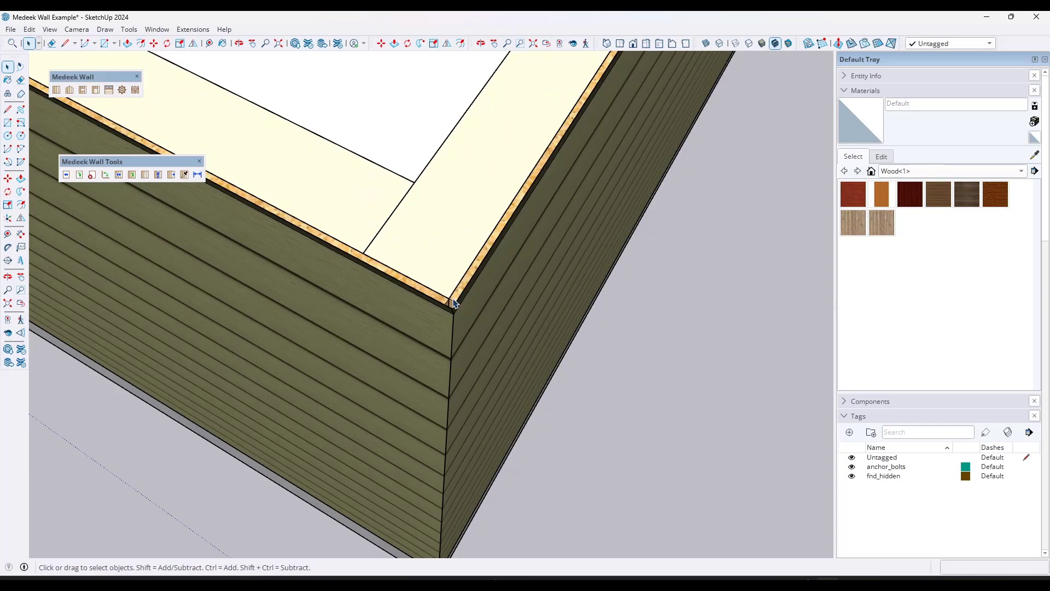
scroll(453, 302, "down", 5)
middle_click_drag(446, 363, 441, 221)
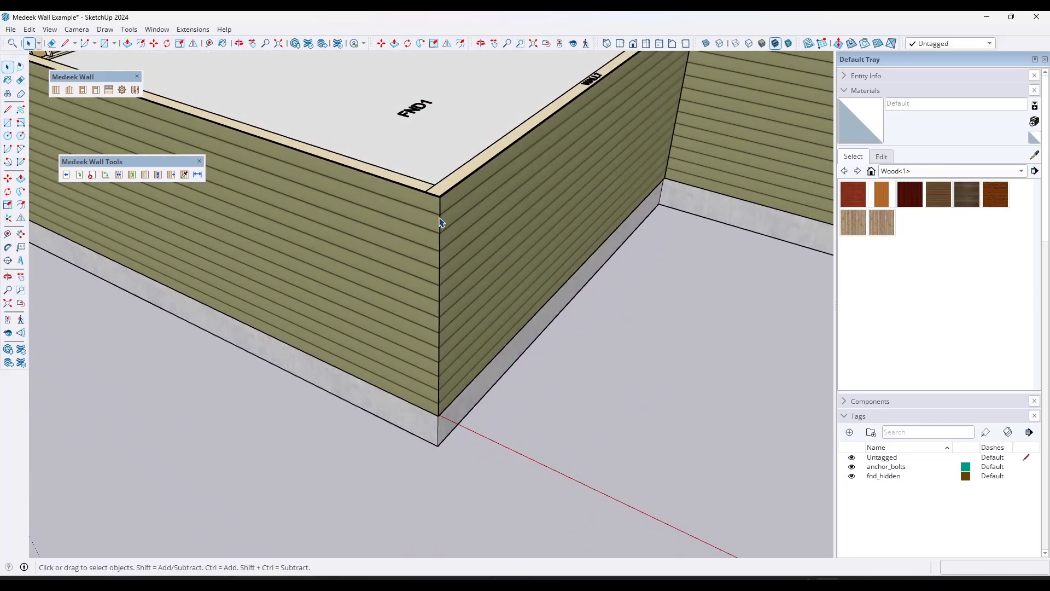
scroll(441, 222, "down", 5)
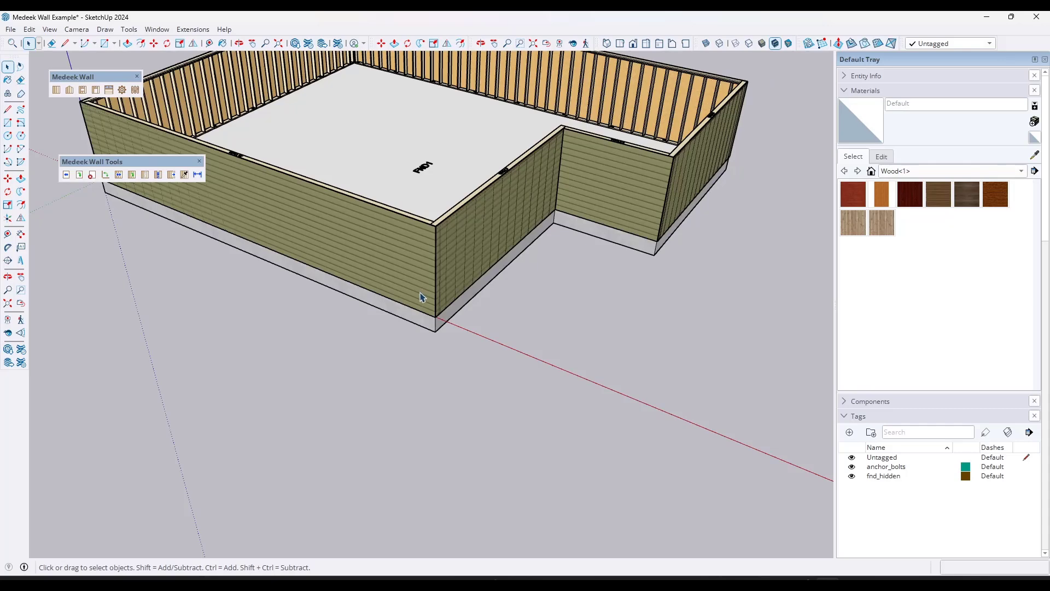
scroll(448, 256, "up", 5)
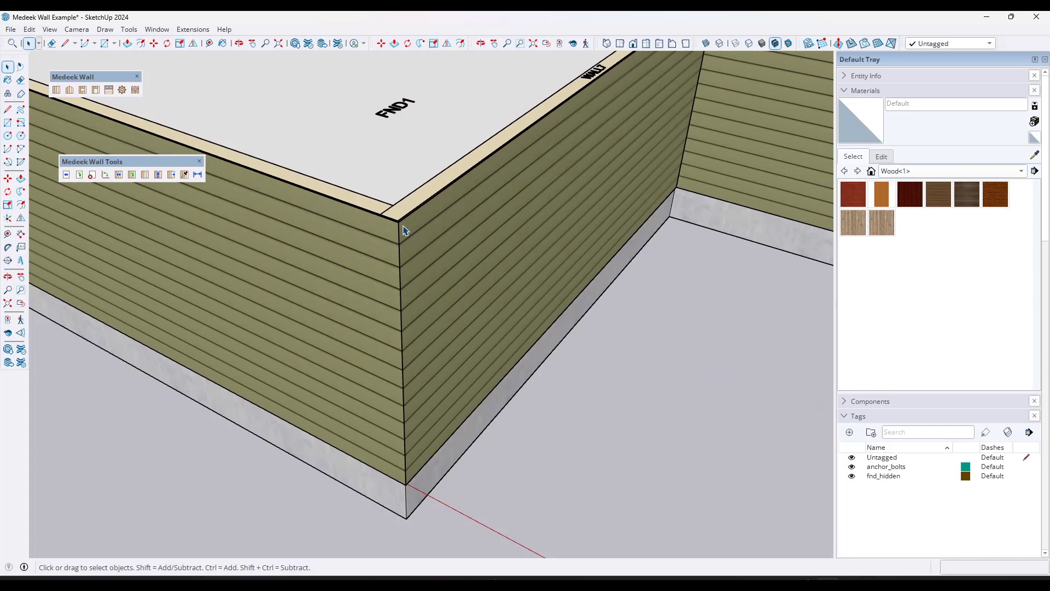
scroll(403, 229, "down", 5)
middle_click_drag(500, 330, 450, 290)
scroll(446, 282, "down", 3)
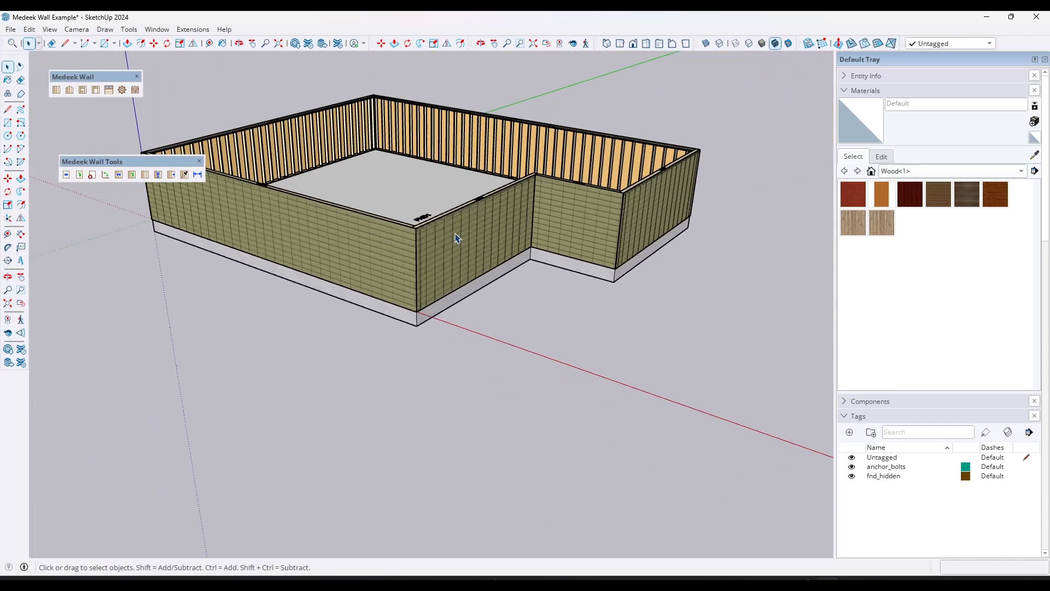
- Select the long front wall and place a rectangular door, 36 in wide and 80 in high, near its end by the origin
left_click(398, 143)
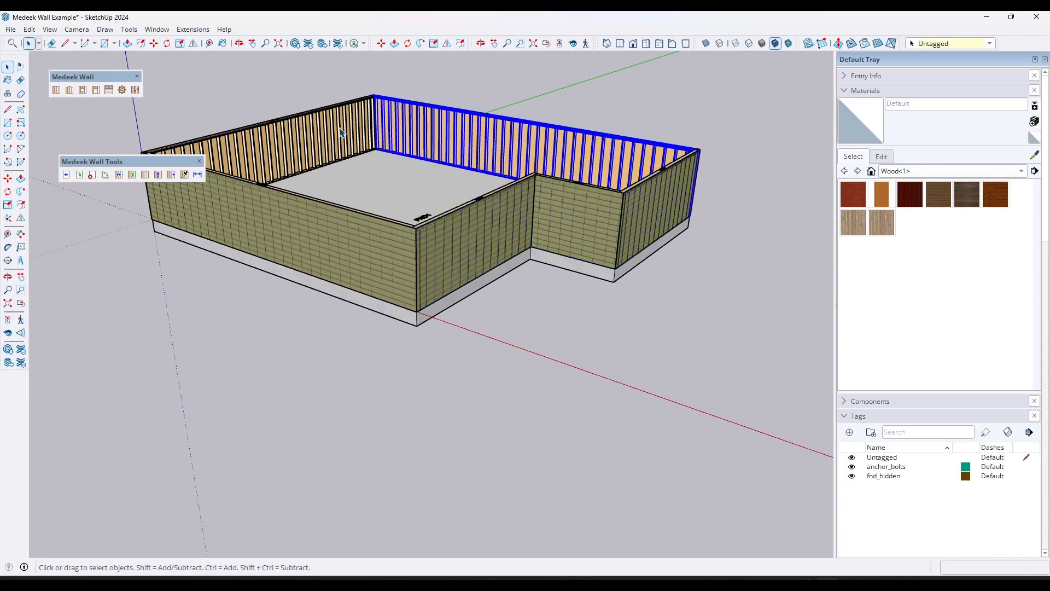
left_click(340, 132)
left_click(299, 213)
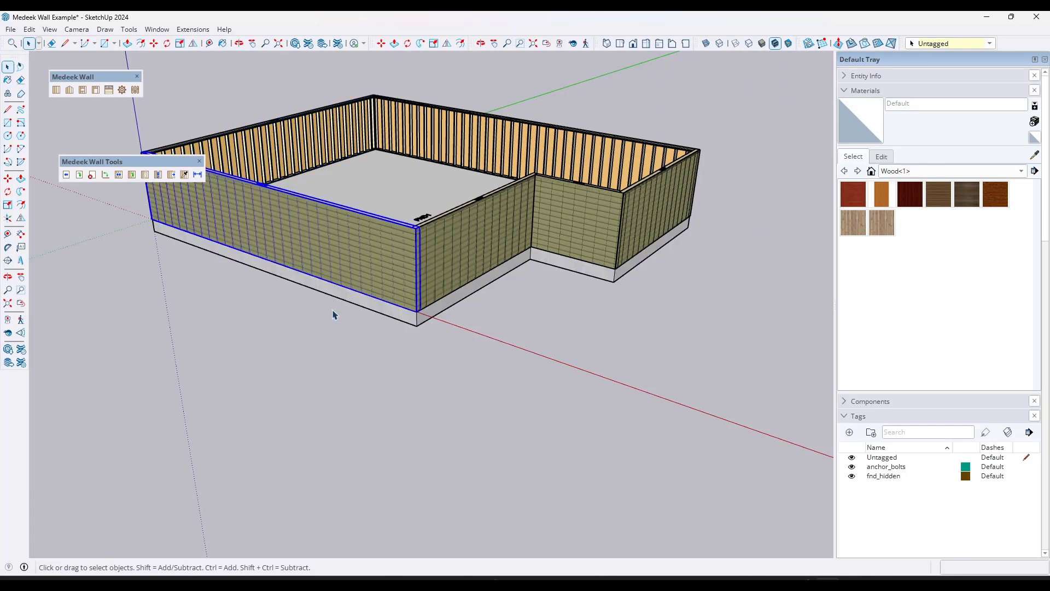
scroll(551, 290, "down", 3)
middle_click_drag(552, 291, 586, 279, "shift")
scroll(434, 230, "up", 5)
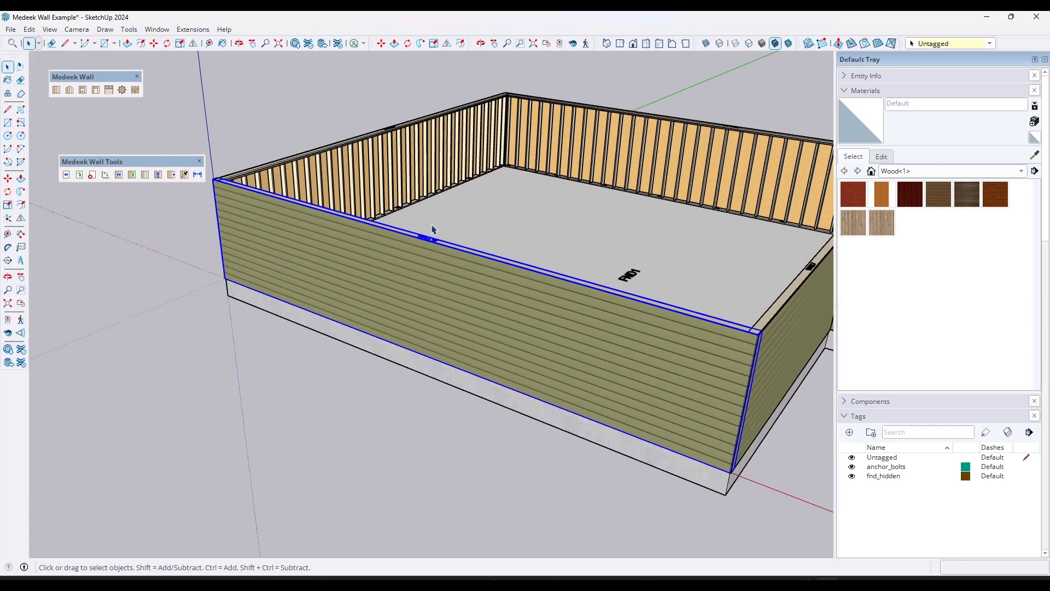
scroll(477, 283, "down", 3)
scroll(390, 332, "up", 4)
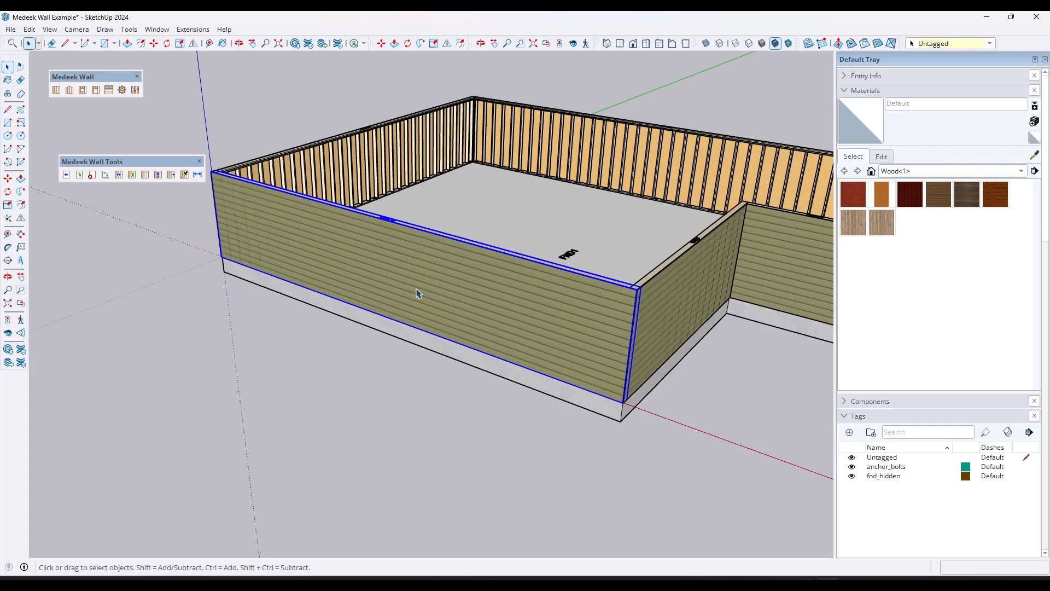
left_click(96, 89)
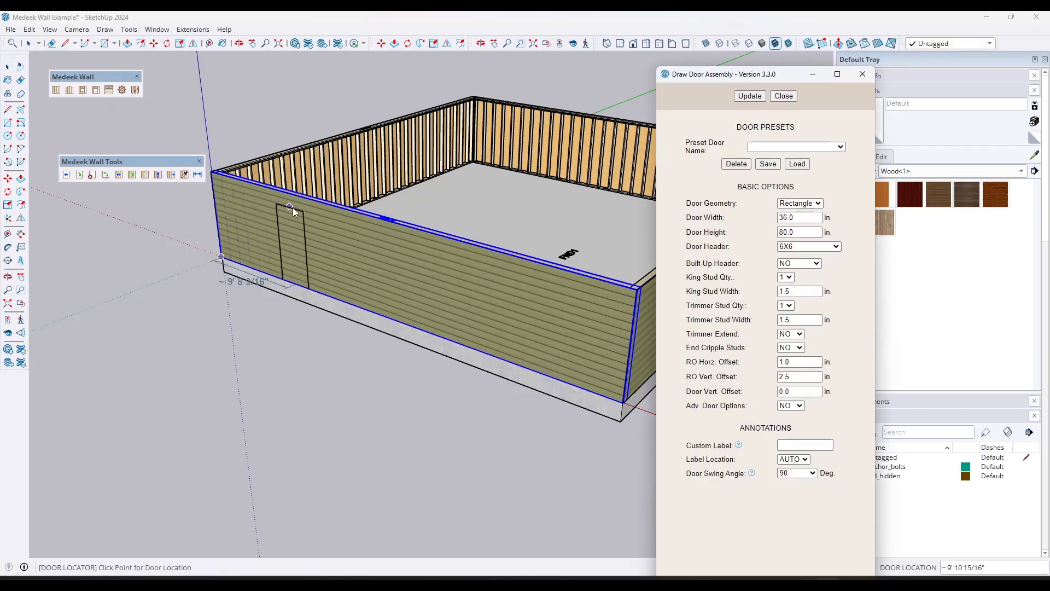
left_click(284, 260)
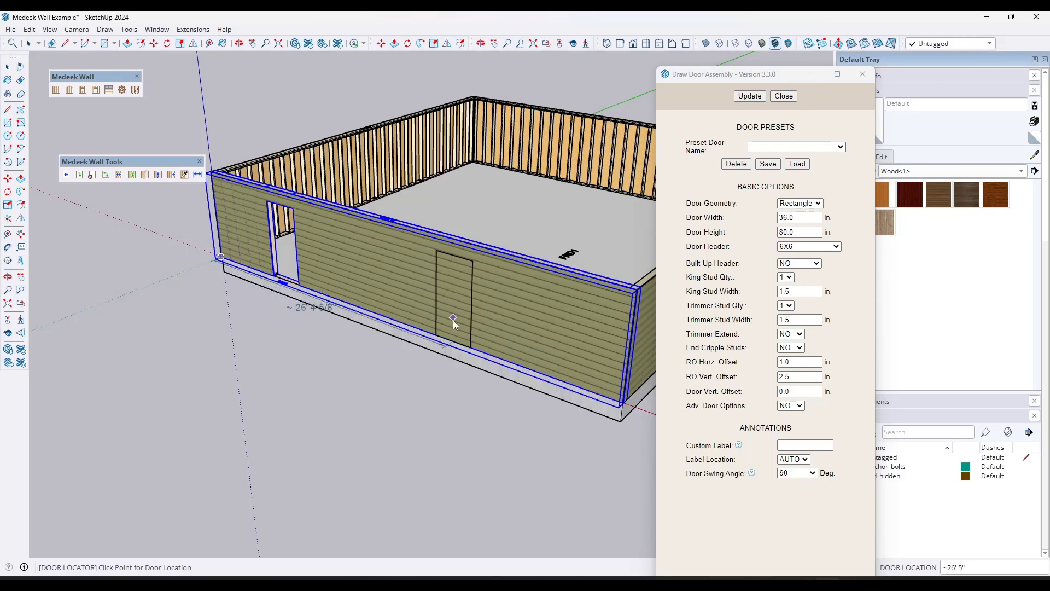
- Place a second rectangular door, 36 in wide and 80 in high, in the front wall about 27' 11" from its start
double_click(799, 218)
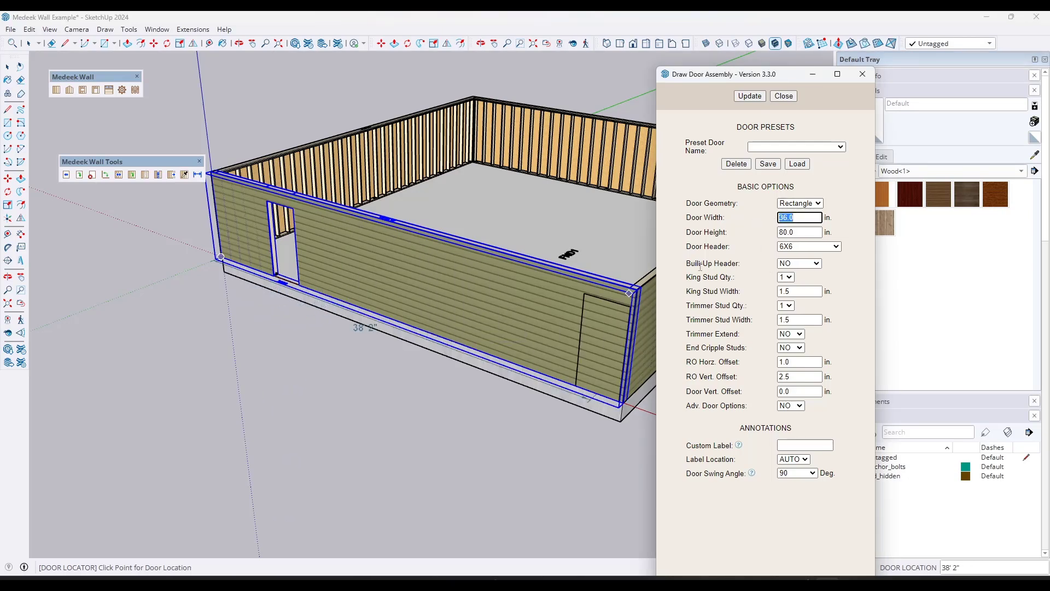
left_click(806, 207)
left_click(805, 207)
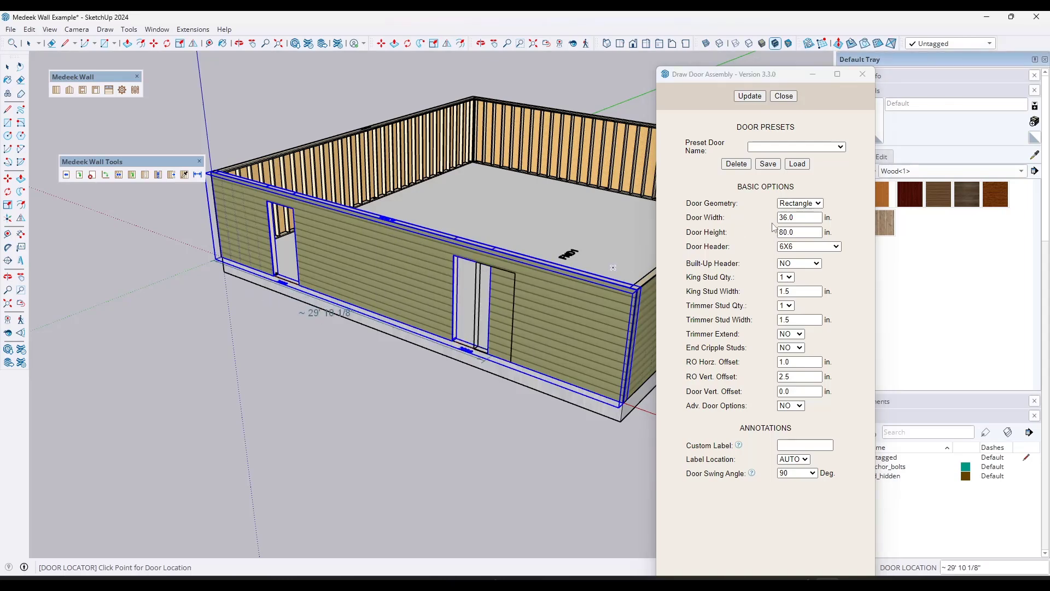
- Turn on advanced door options, set the door type to Six Panel, and place the door between the two front wall openings
left_click(790, 407)
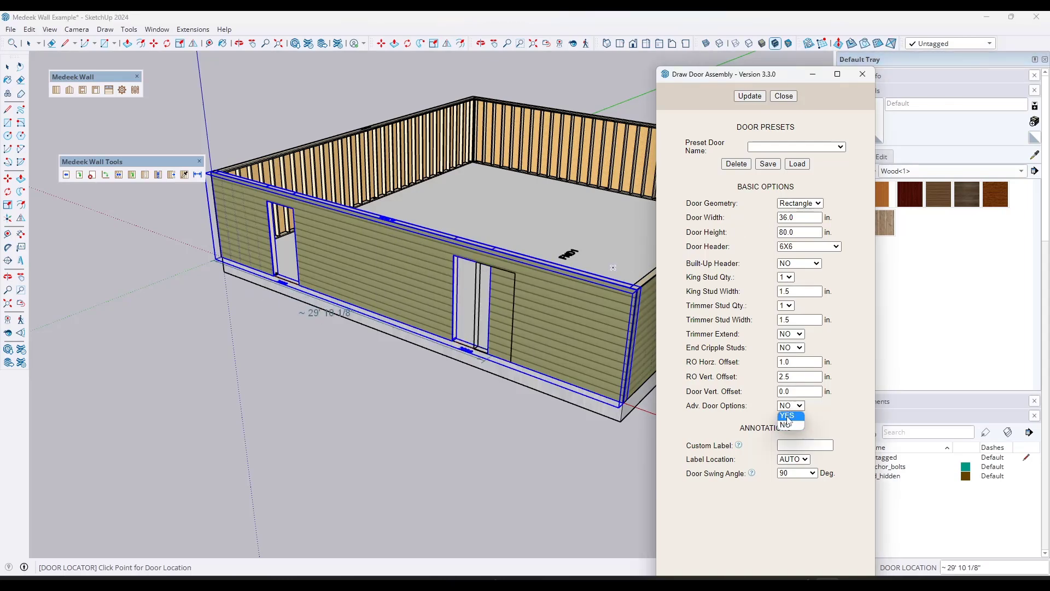
left_click(791, 424)
scroll(803, 298, "down", 4)
scroll(805, 268, "down", 2)
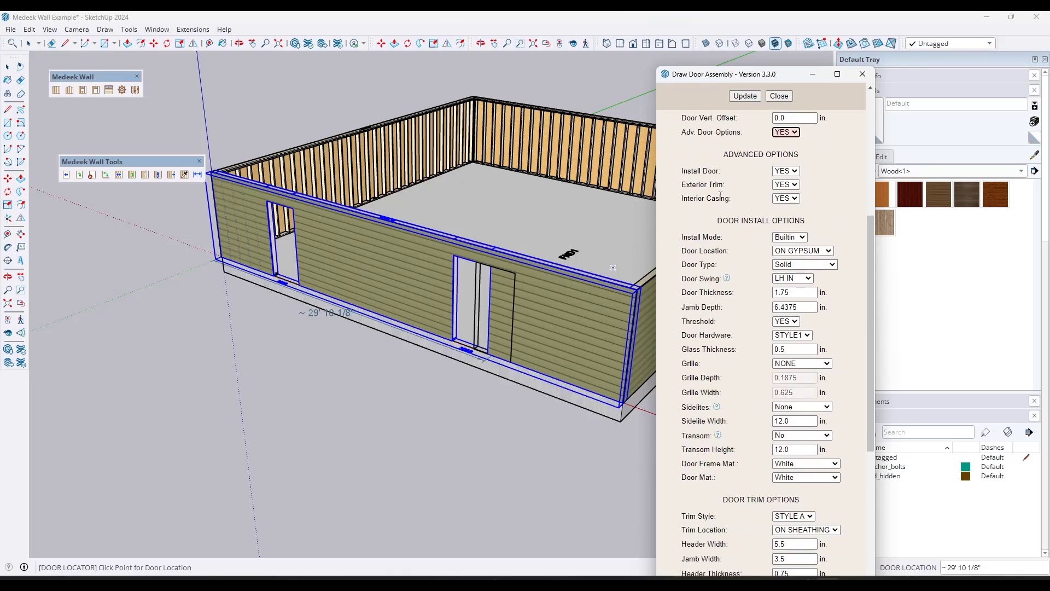
left_click(796, 266)
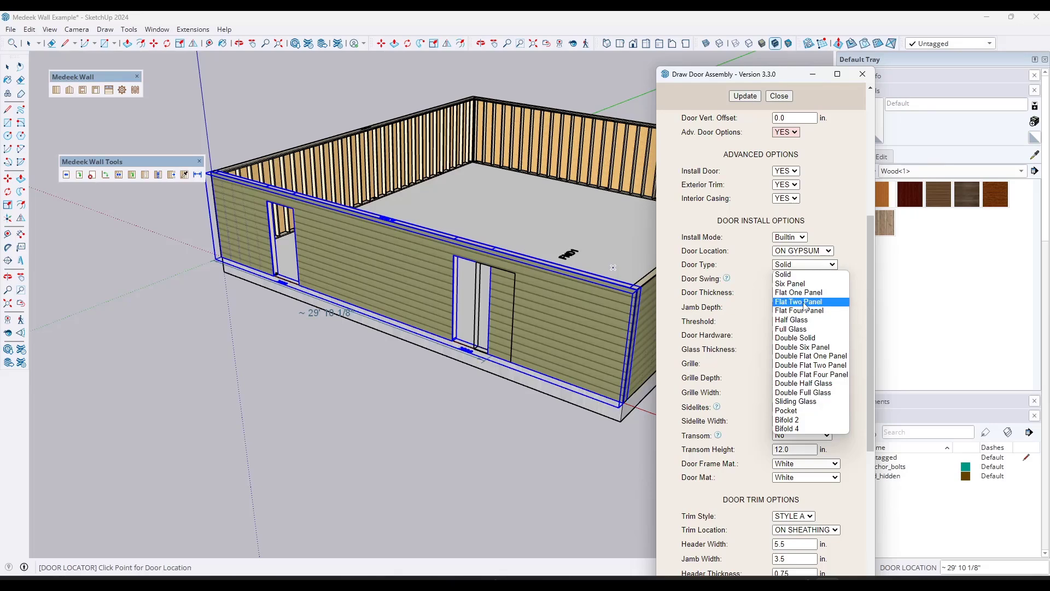
left_click(797, 284)
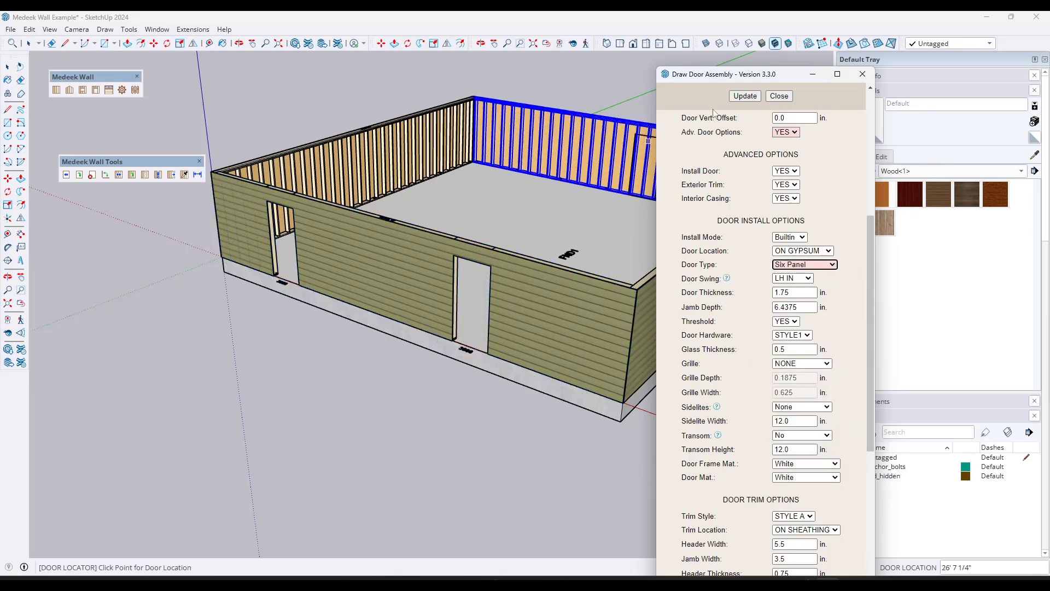
left_click(745, 96)
left_click(372, 298)
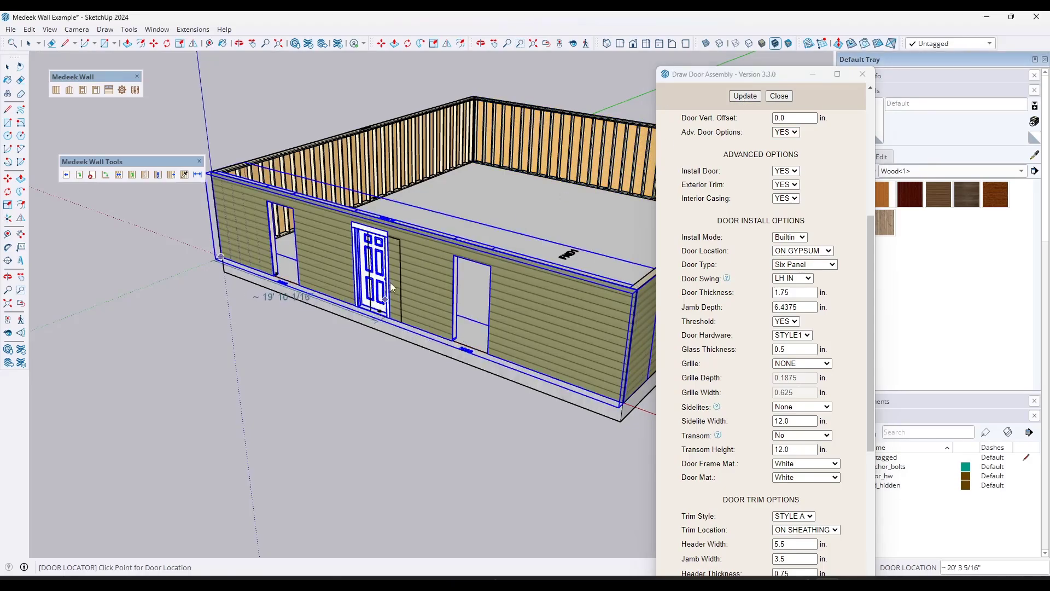
- Examine the six-panel door, its casing, hardware and swing label from inside and outside the front wall
scroll(372, 298, "up", 5)
left_click_drag(415, 225, 72, 205)
middle_click_drag(72, 204, 126, 306)
scroll(294, 227, "down", 5)
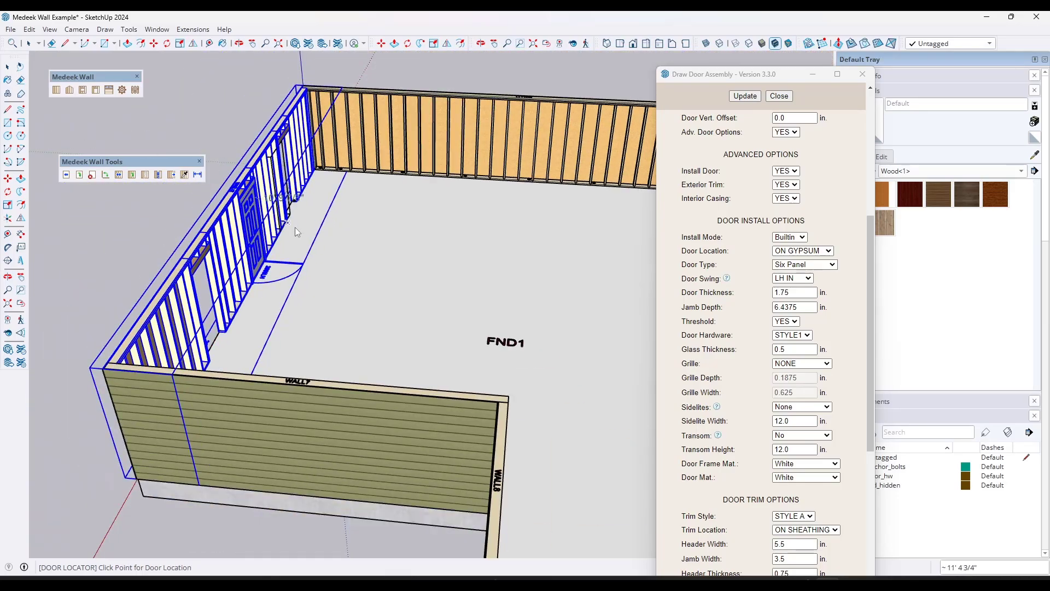
middle_click_drag(294, 228, 251, 193)
scroll(344, 164, "up", 3)
scroll(364, 167, "up", 5)
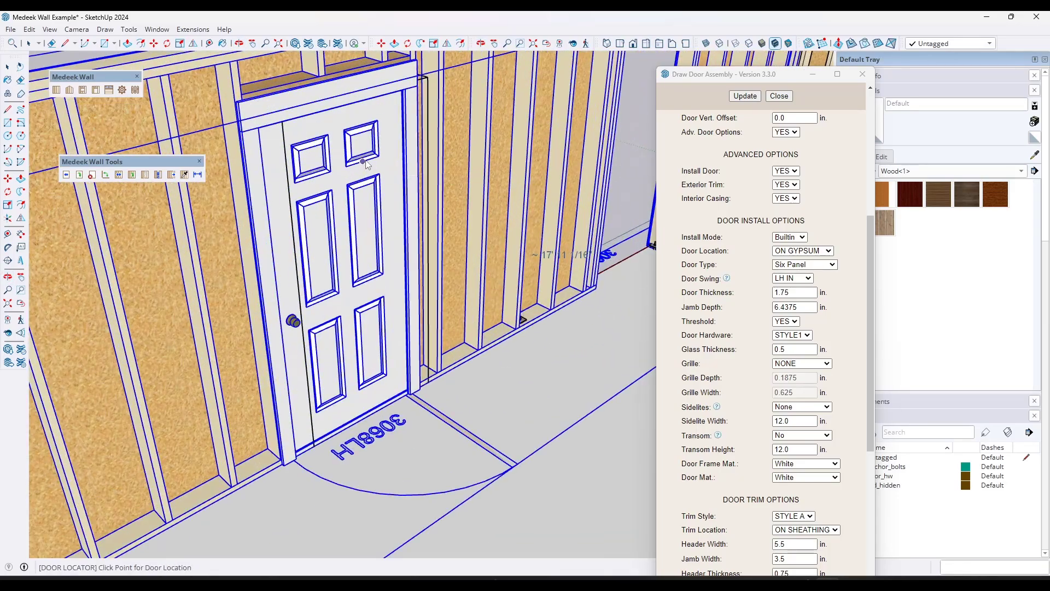
scroll(366, 166, "down", 5)
mouse_move(319, 212)
middle_mouse_down()
mouse_move(319, 221)
mouse_move(421, 192)
mouse_move(399, 273)
mouse_move(445, 213)
mouse_move(504, 238)
mouse_move(461, 242)
mouse_move(465, 256)
mouse_move(435, 264)
middle_mouse_up()
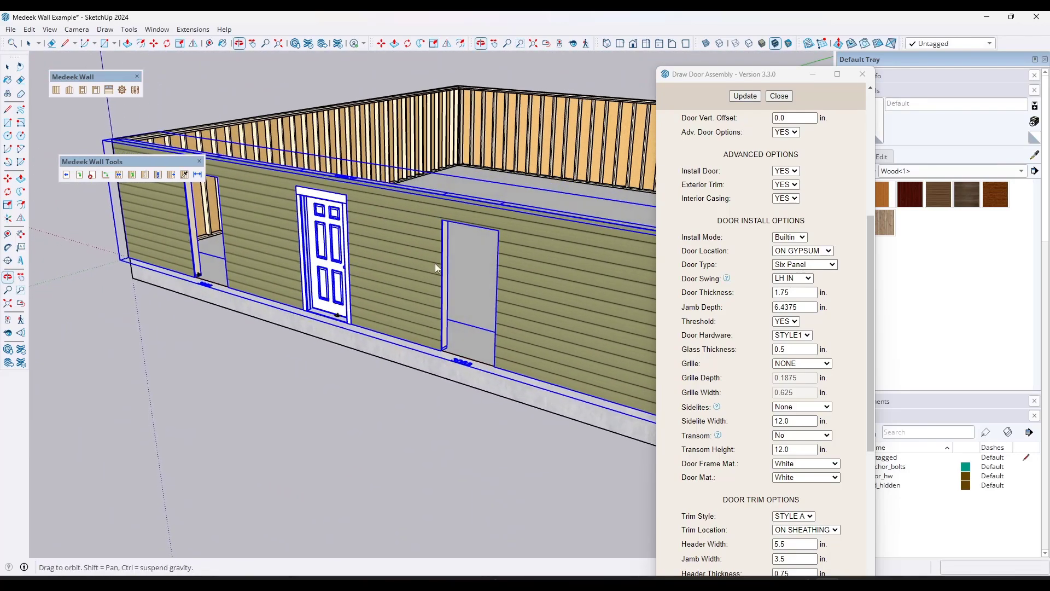
- Add a second six-panel door near the front wall's far end and a Full Glass door in the adjoining wall beside the corner
left_click(809, 264)
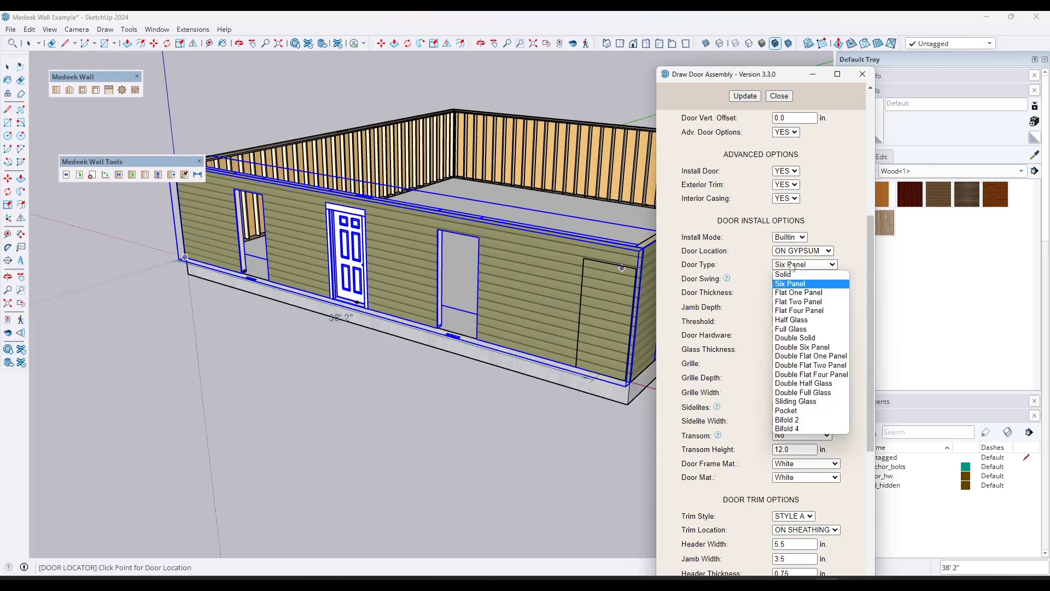
left_click(807, 329)
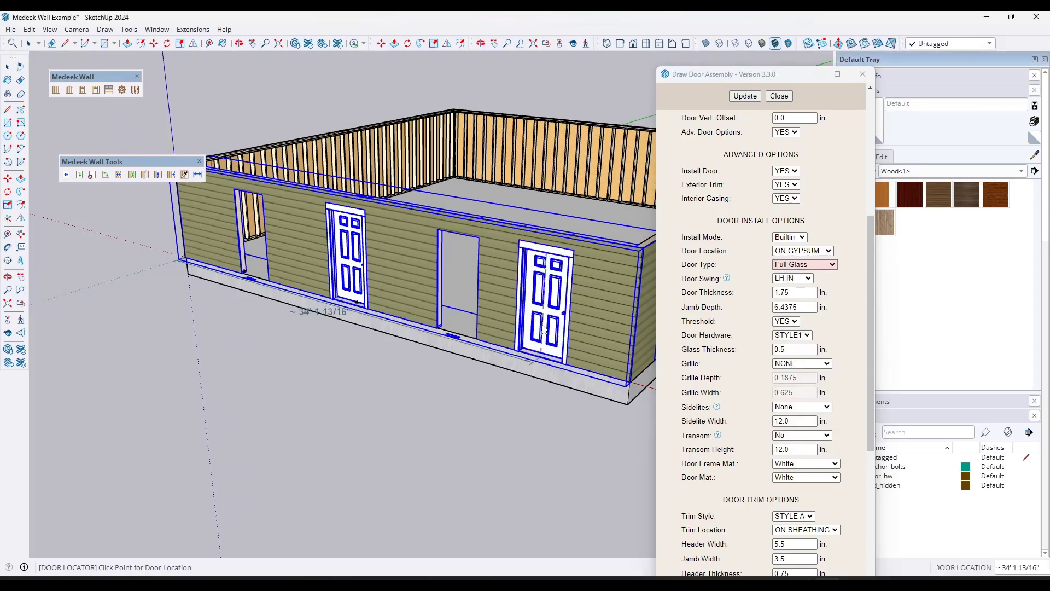
left_click(745, 96)
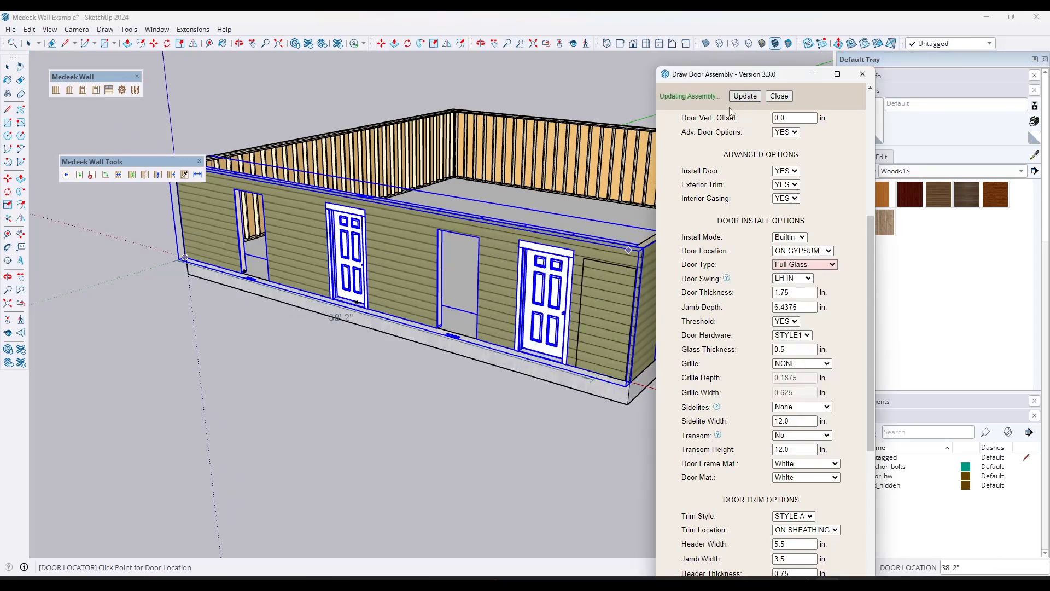
scroll(527, 257, "down", 3)
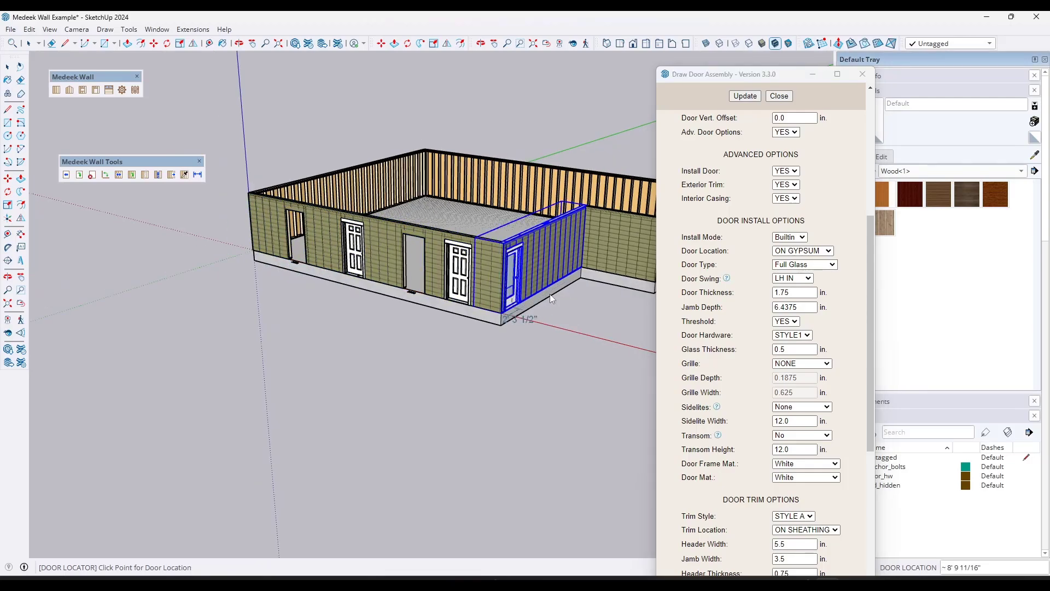
scroll(550, 293, "up", 8)
scroll(464, 281, "down", 4)
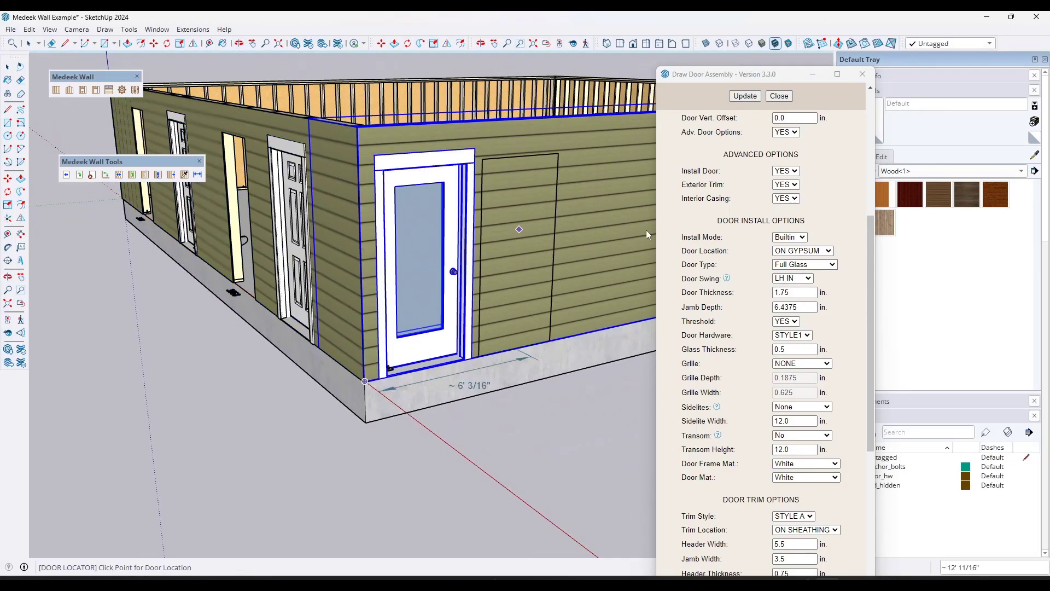
scroll(616, 310, "up", 3)
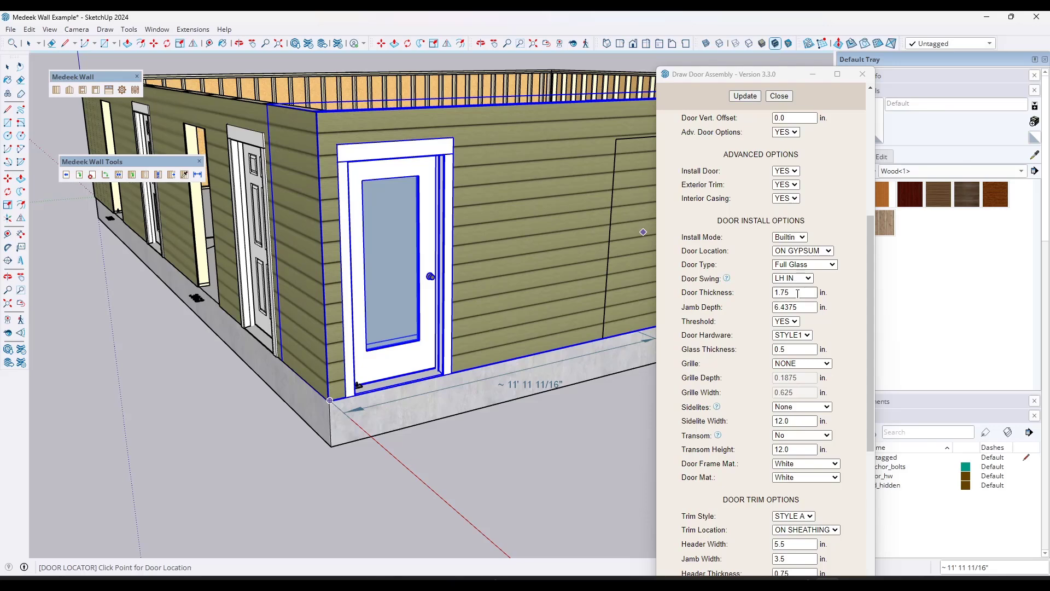
- Set the door type to Pocket and place the door next to the full glass door in the same wall
left_click(793, 265)
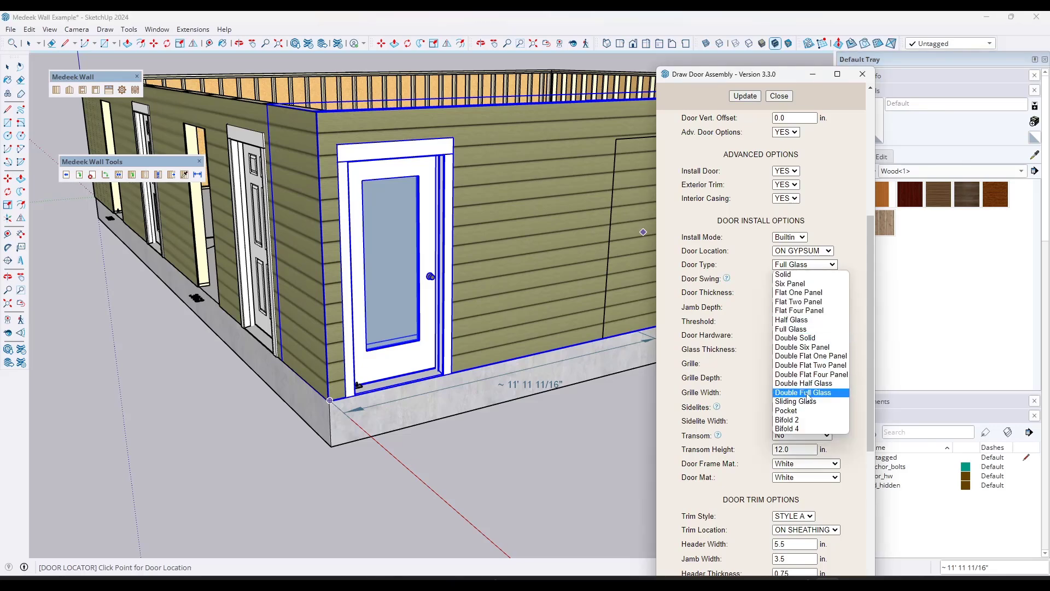
left_click(801, 410)
mouse_move(539, 261)
middle_mouse_down()
mouse_move(435, 252)
mouse_move(567, 293)
mouse_move(516, 436)
mouse_move(408, 420)
mouse_move(338, 385)
middle_mouse_up()
scroll(436, 252, "down", 2)
left_click(442, 251)
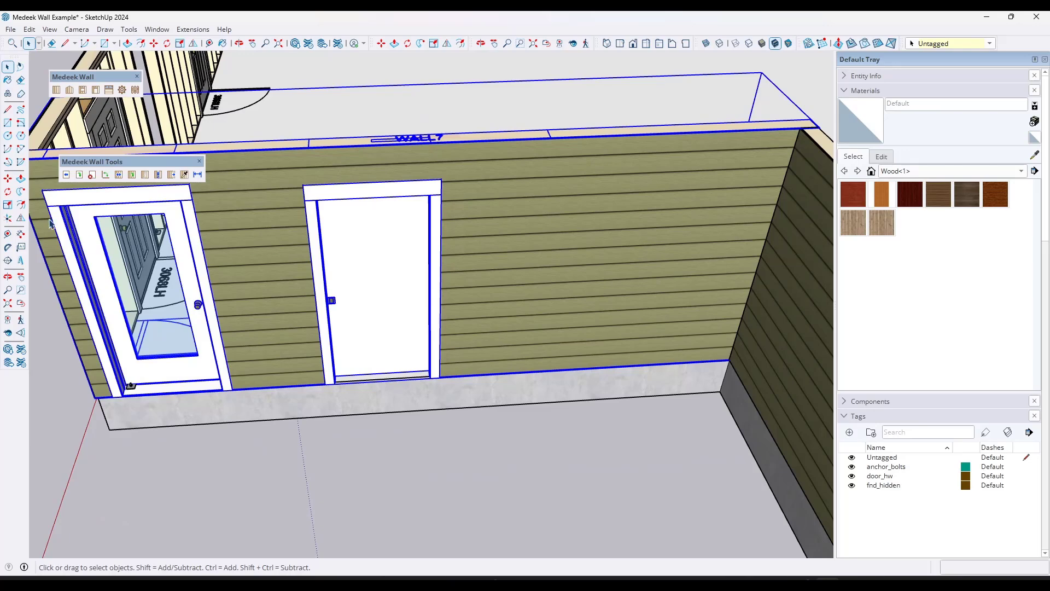
- Cut the walls and doors with a horizontal section plane at about mid-height
left_click(8, 260)
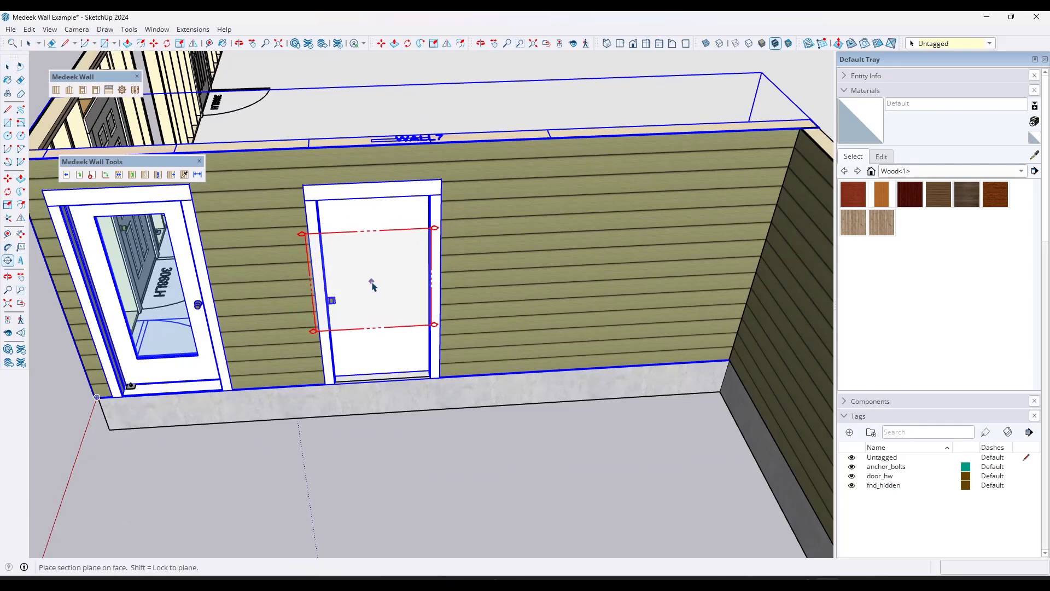
left_click(371, 284)
left_click(568, 325)
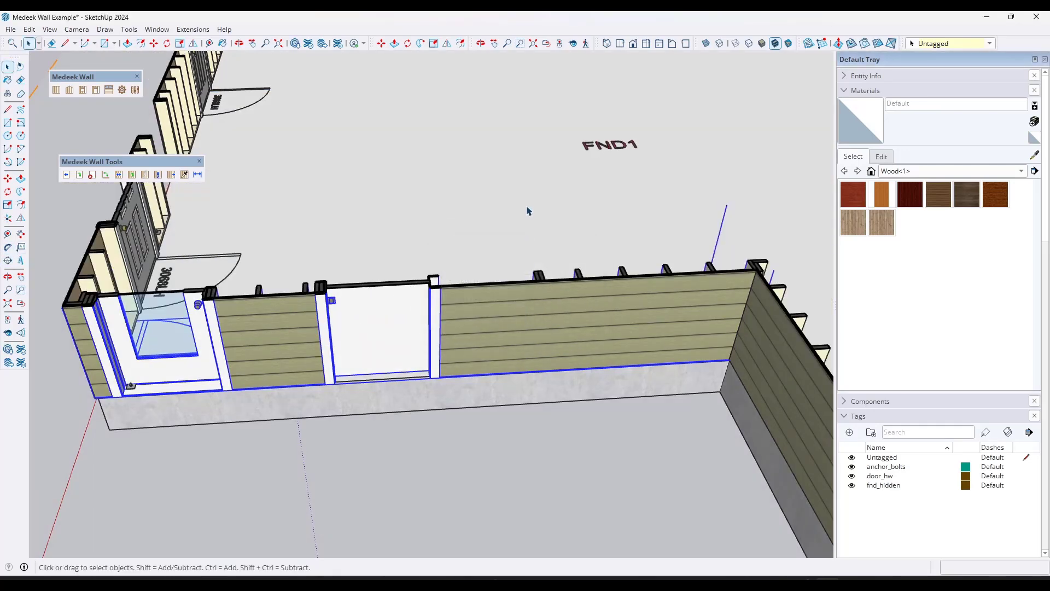
- Show the section cut from above in parallel projection and examine how the pocket door sits in the wall framing
left_click(619, 44)
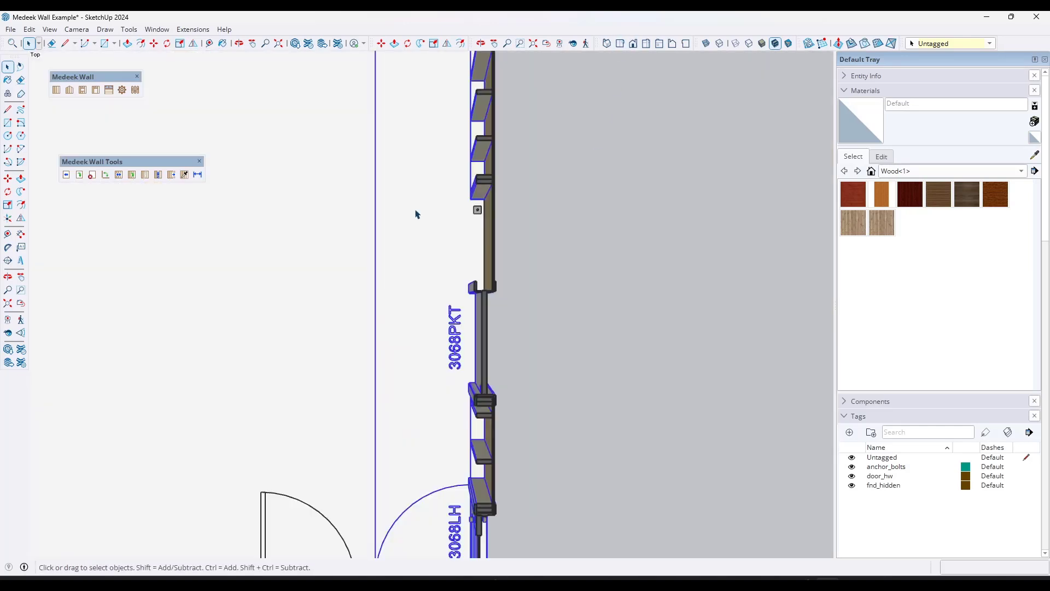
left_click(50, 30)
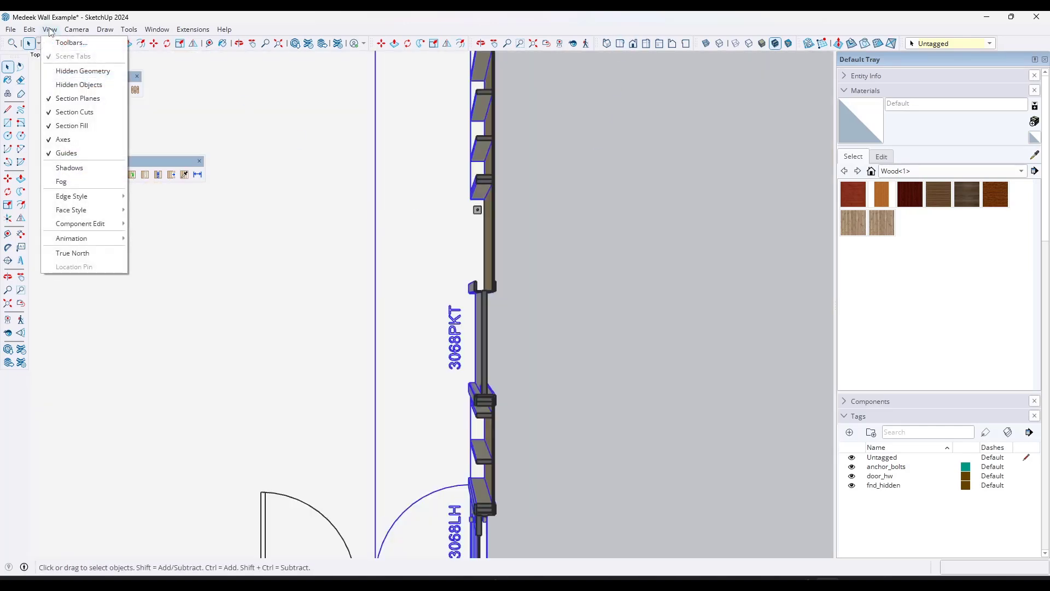
mouse_move(76, 29)
left_click(95, 83)
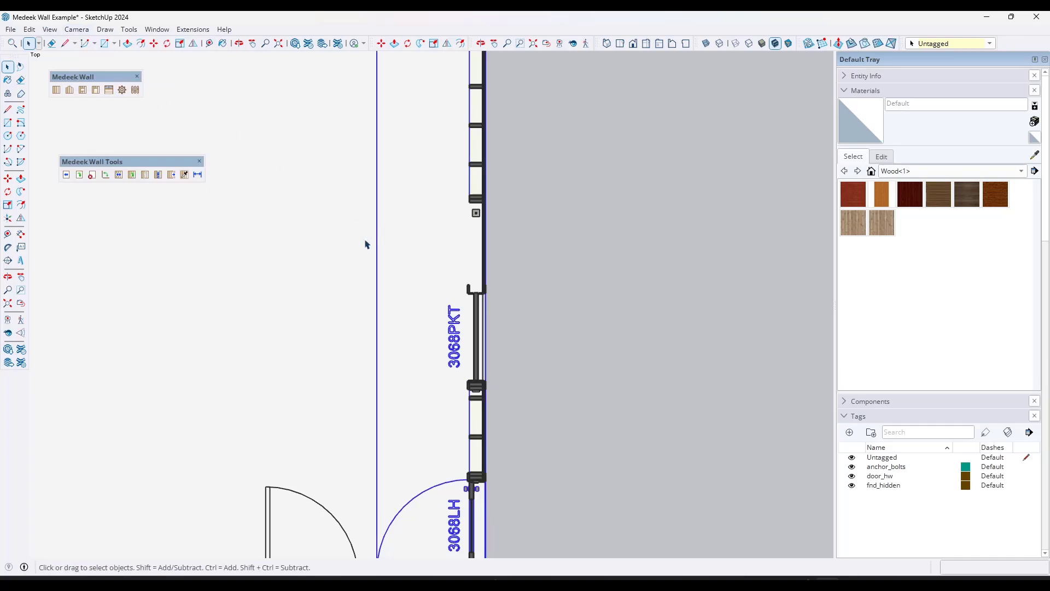
scroll(444, 265, "up", 3)
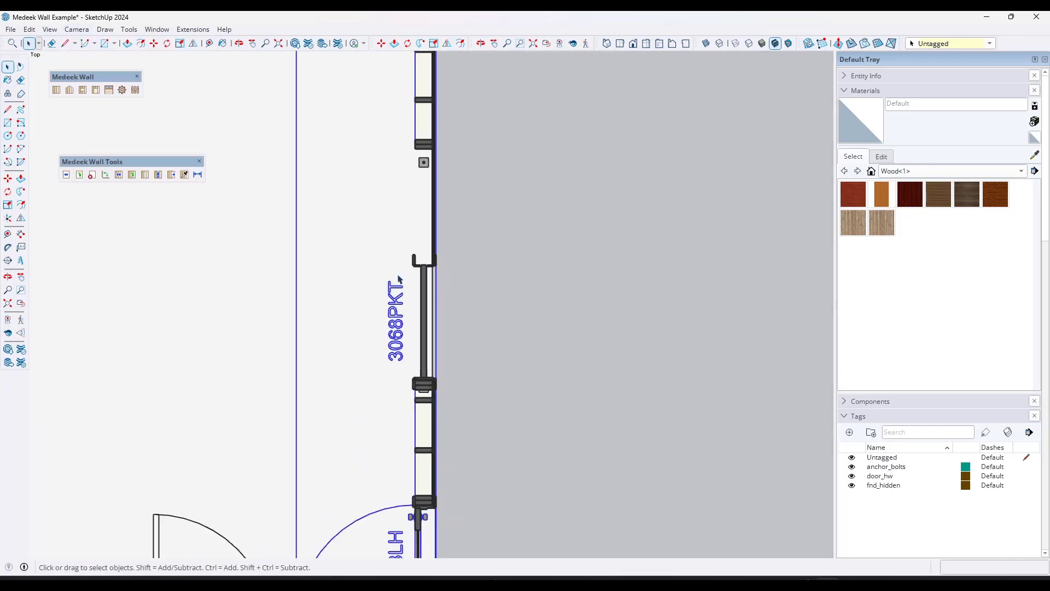
scroll(399, 320, "up", 1)
scroll(446, 253, "up", 7)
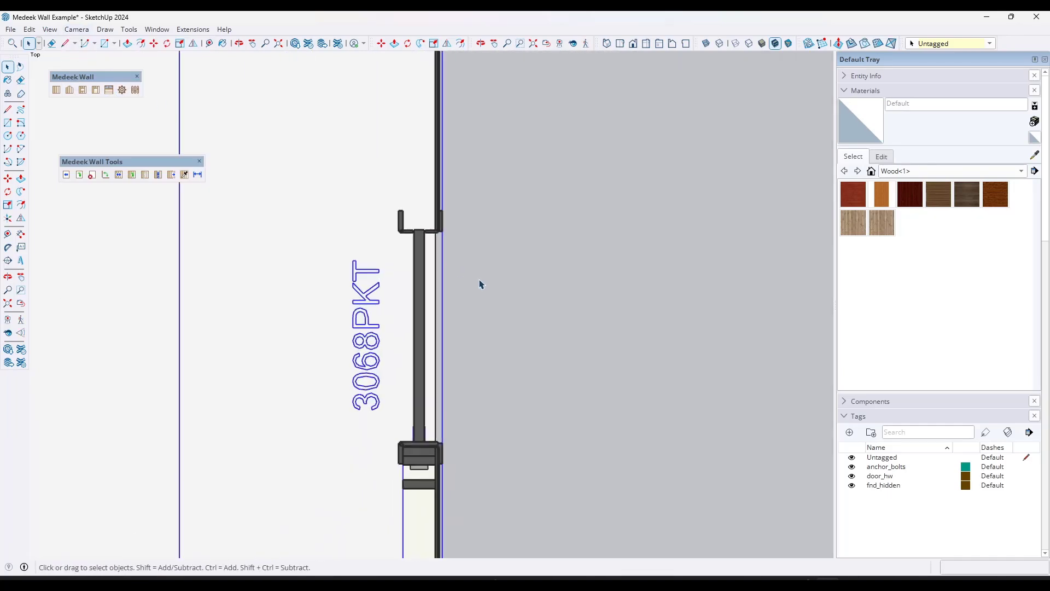
scroll(380, 181, "down", 8)
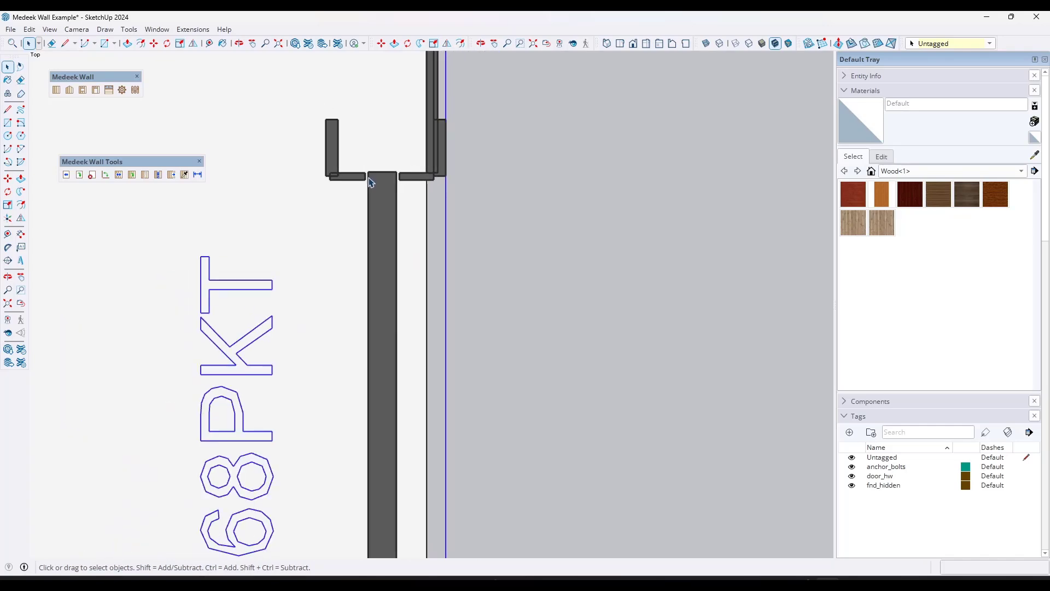
- Return to an oblique view of the building and delete the section plane
middle_click_drag(327, 313, 426, 232)
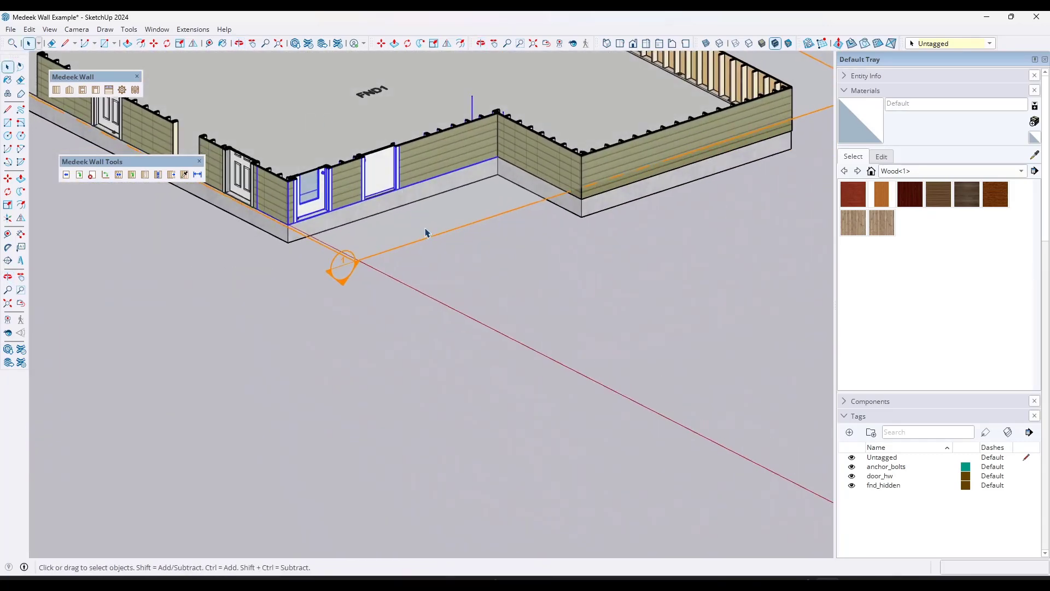
left_click(428, 236)
key("Delete")
scroll(368, 264, "down", 3)
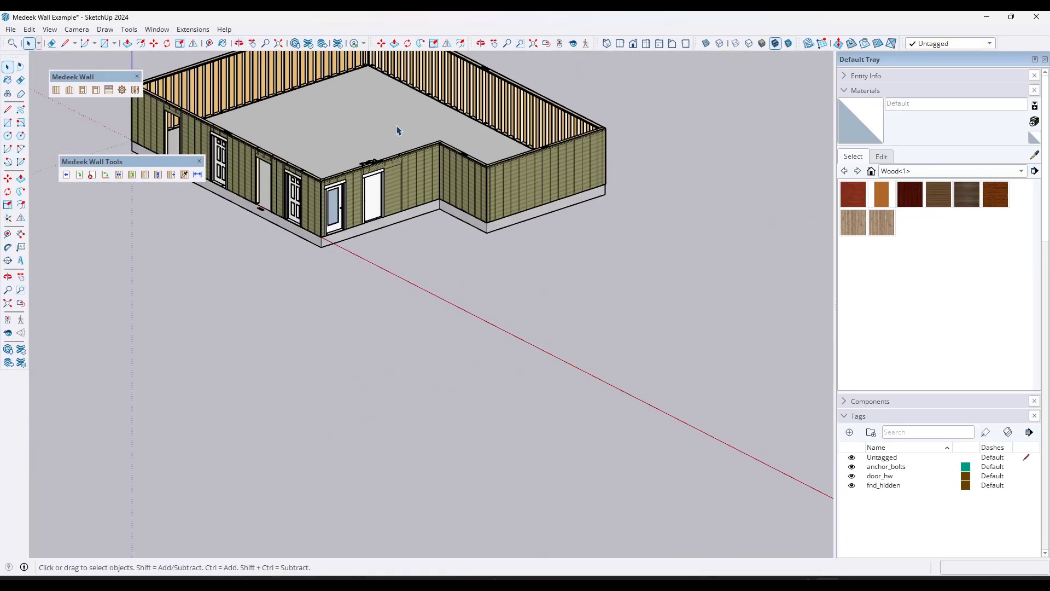
- Open the empty door opening between the two six-panel doors for editing and enable its advanced door options
scroll(399, 125, "up", 5)
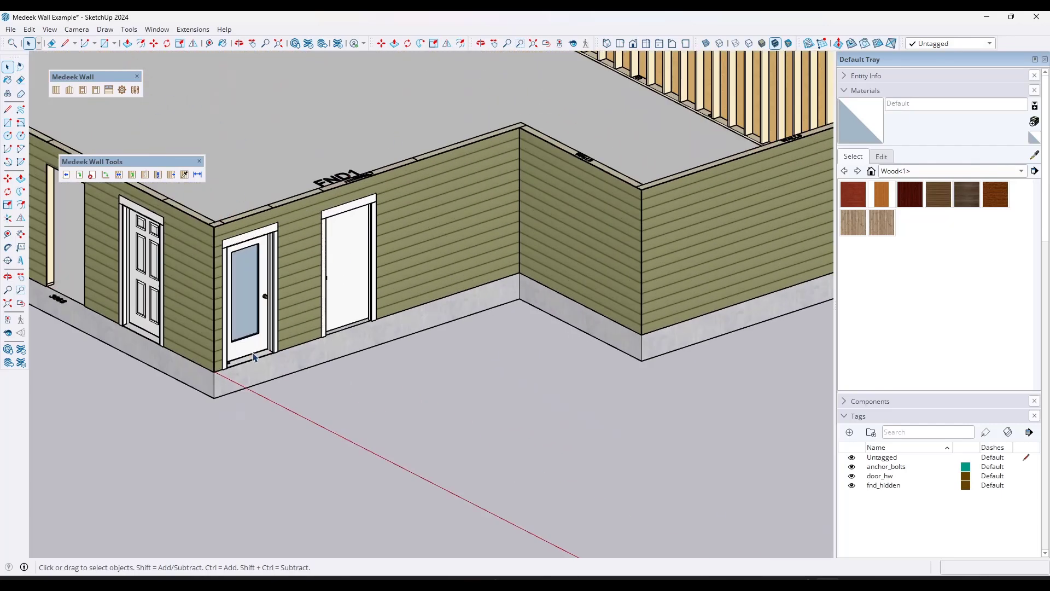
middle_click_drag(229, 280, 298, 261)
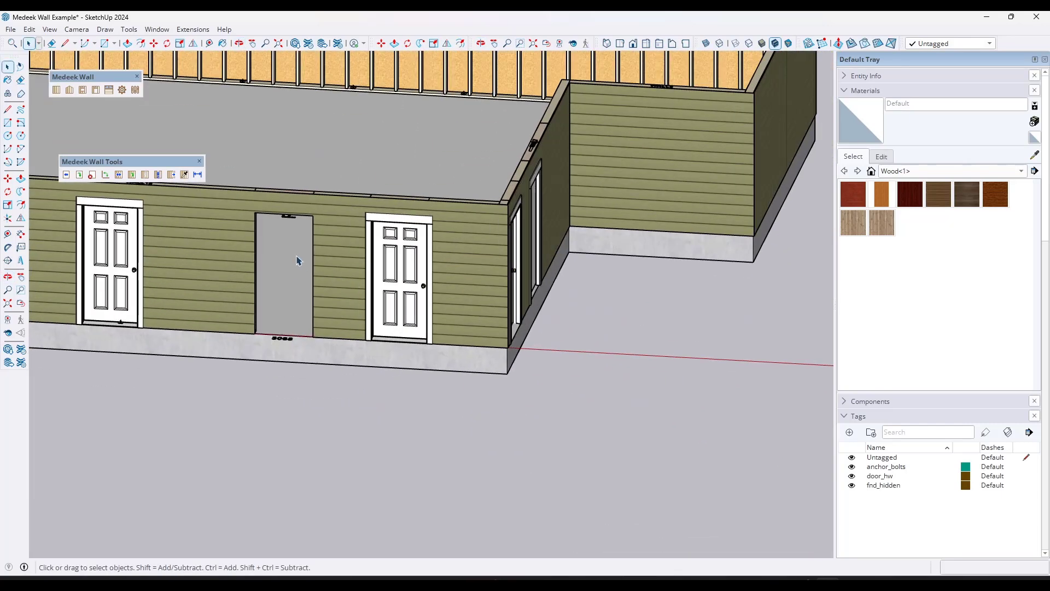
left_click(105, 175)
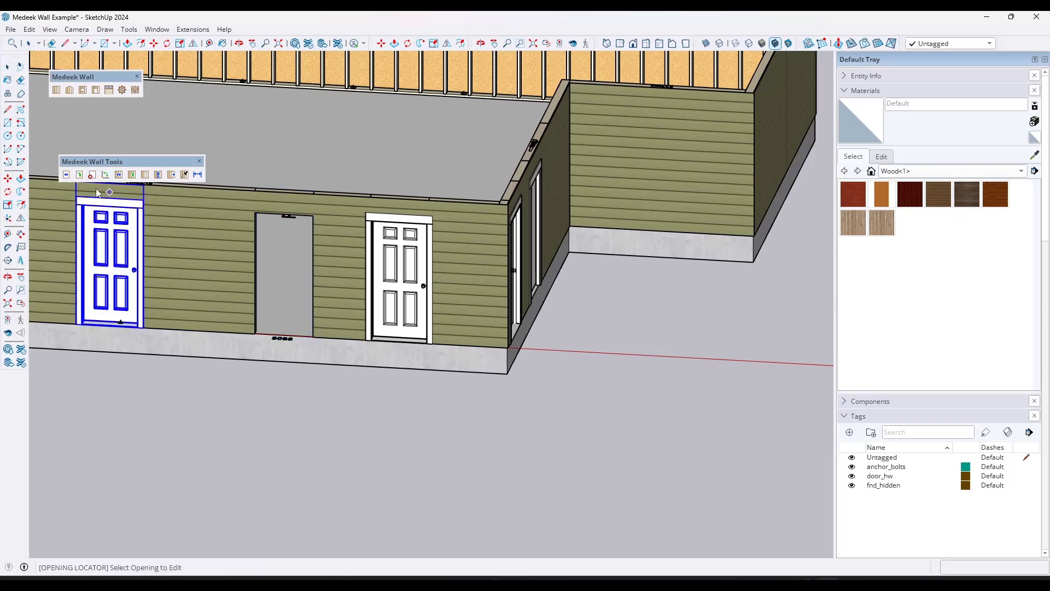
left_click(257, 244)
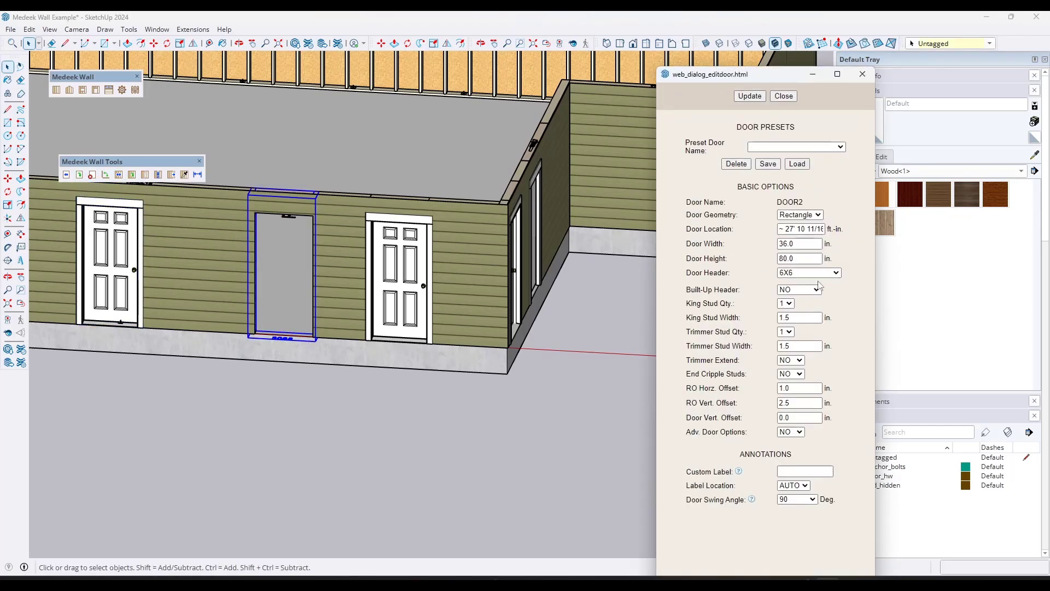
left_click(789, 432)
left_click(787, 441)
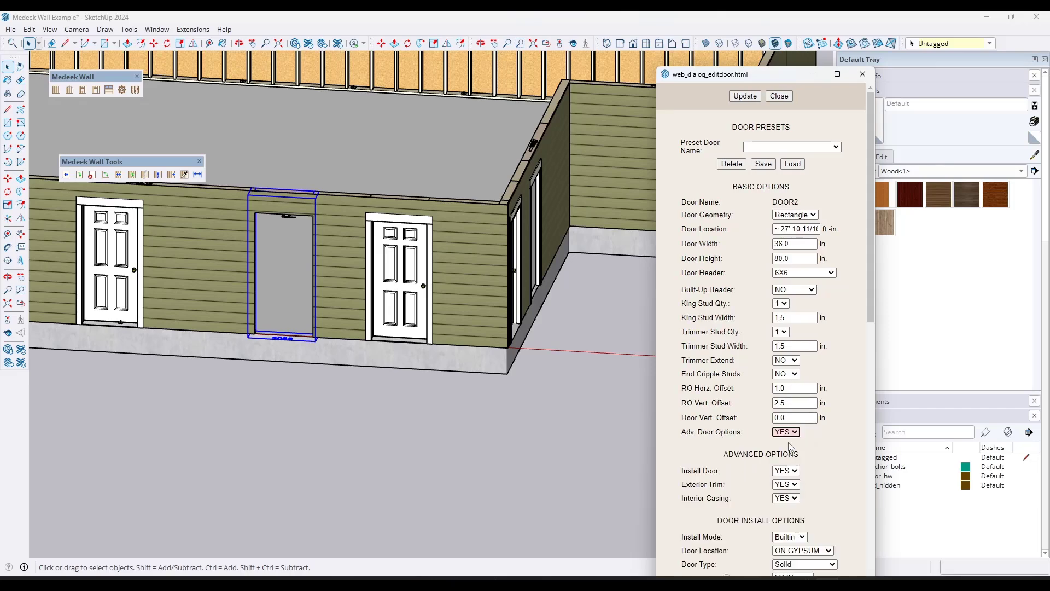
- Set the door type of this opening to Double Flat One Panel and update the door
scroll(835, 286, "down", 5)
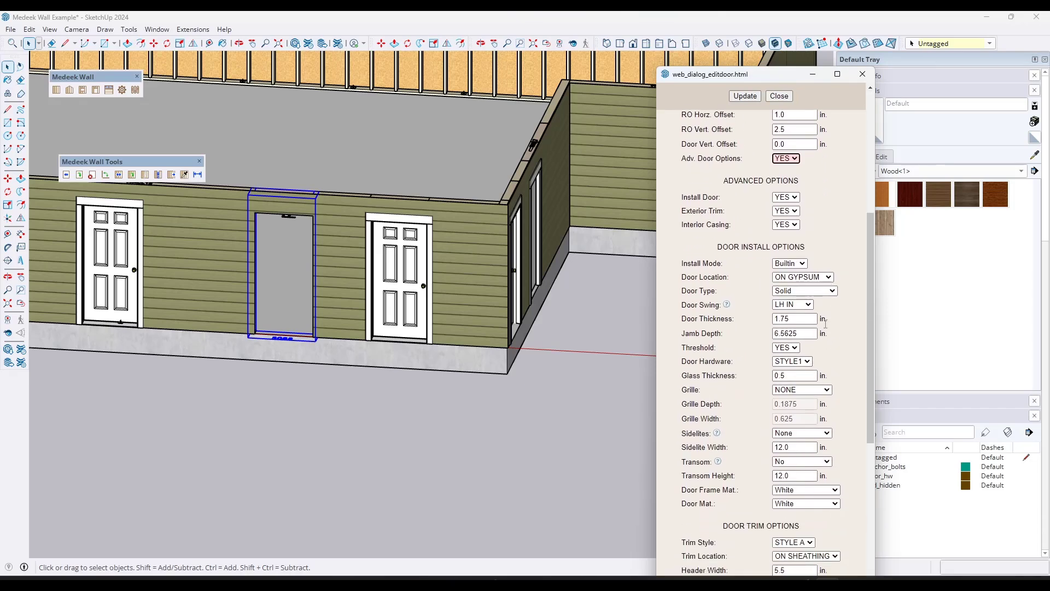
left_click(798, 293)
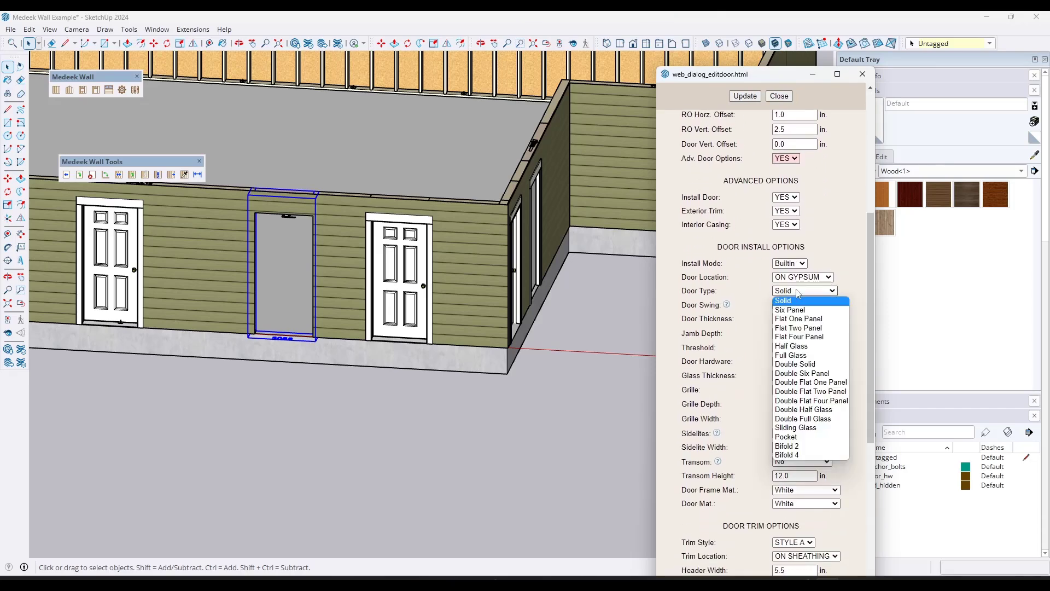
left_click(803, 384)
left_click(745, 96)
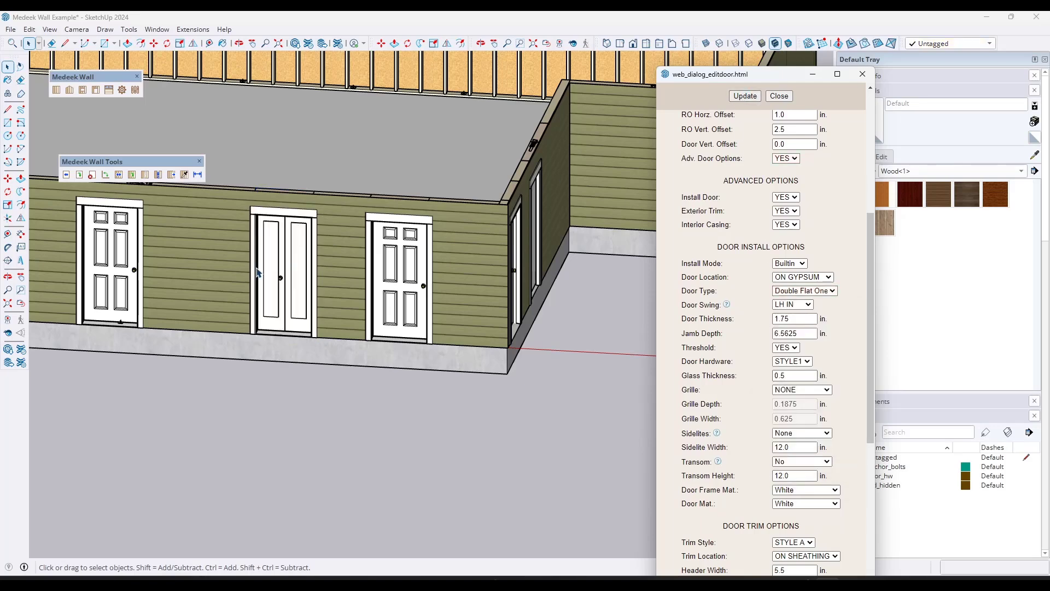
- Set the width of the double flat-panel door to 72 in and update it
scroll(398, 258, "up", 5)
scroll(398, 258, "up", 3)
scroll(318, 250, "up", 1)
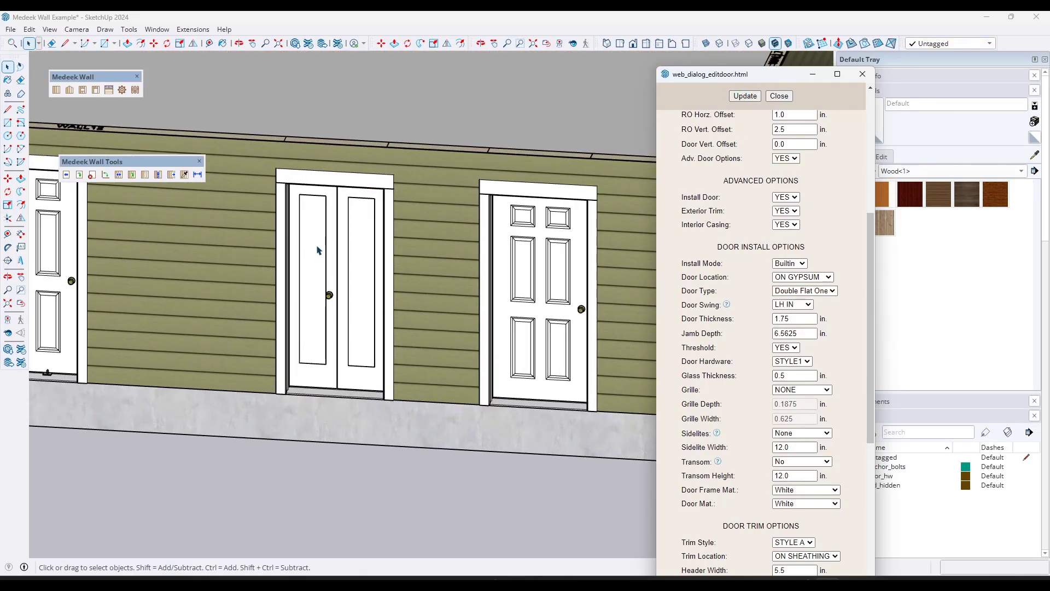
scroll(807, 272, "up", 5)
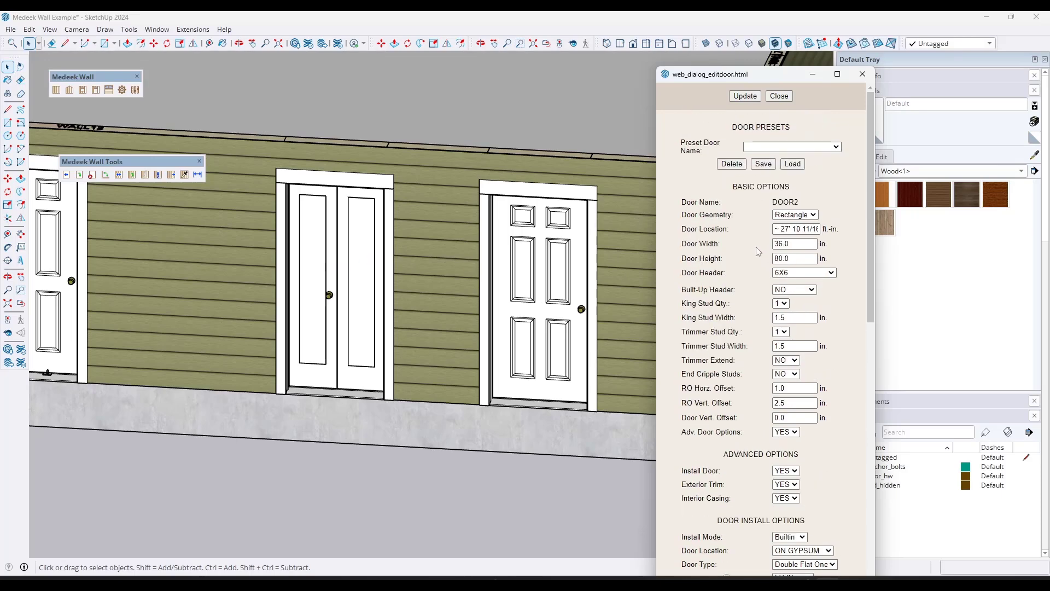
double_click(792, 245)
type("72")
left_click(746, 95)
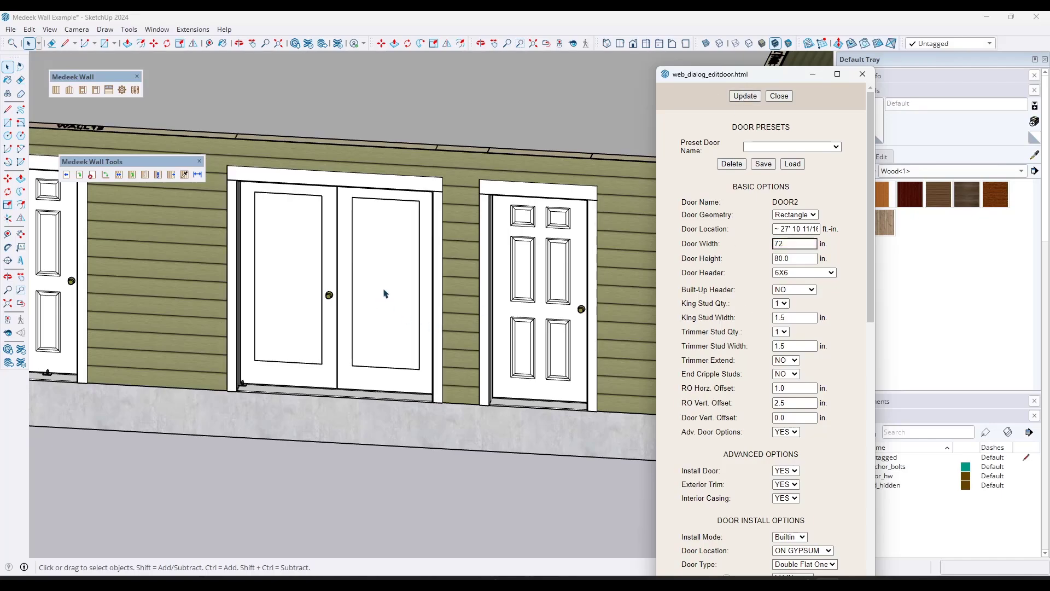
- Examine the widened double door from inside and outside, including its header framing and swing annotation
middle_click_drag(387, 290, 82, 357)
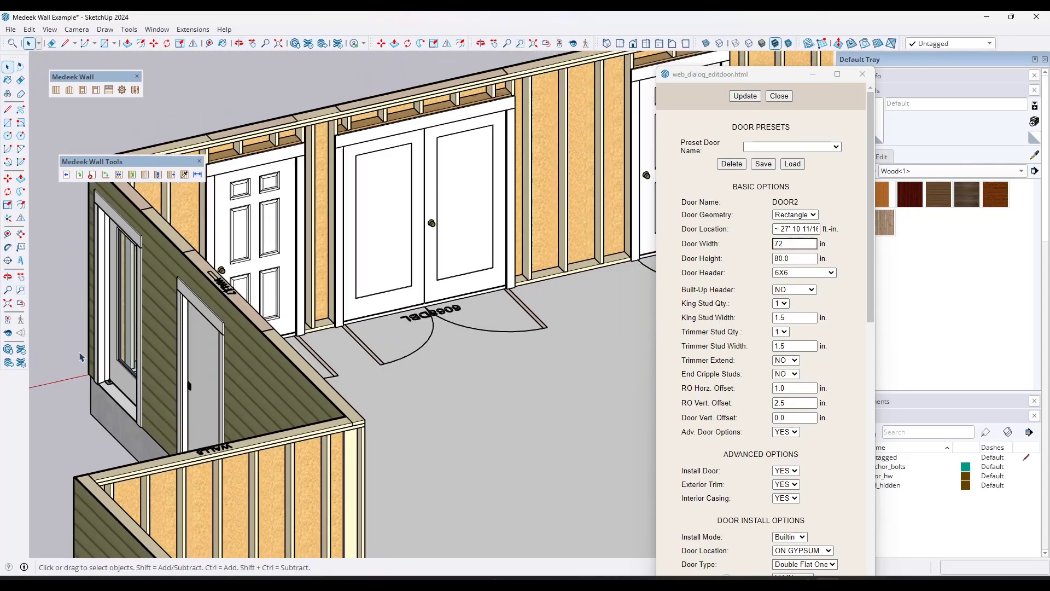
middle_click_drag(445, 175, 367, 227, "shift")
scroll(367, 228, "up", 1)
scroll(361, 186, "up", 2)
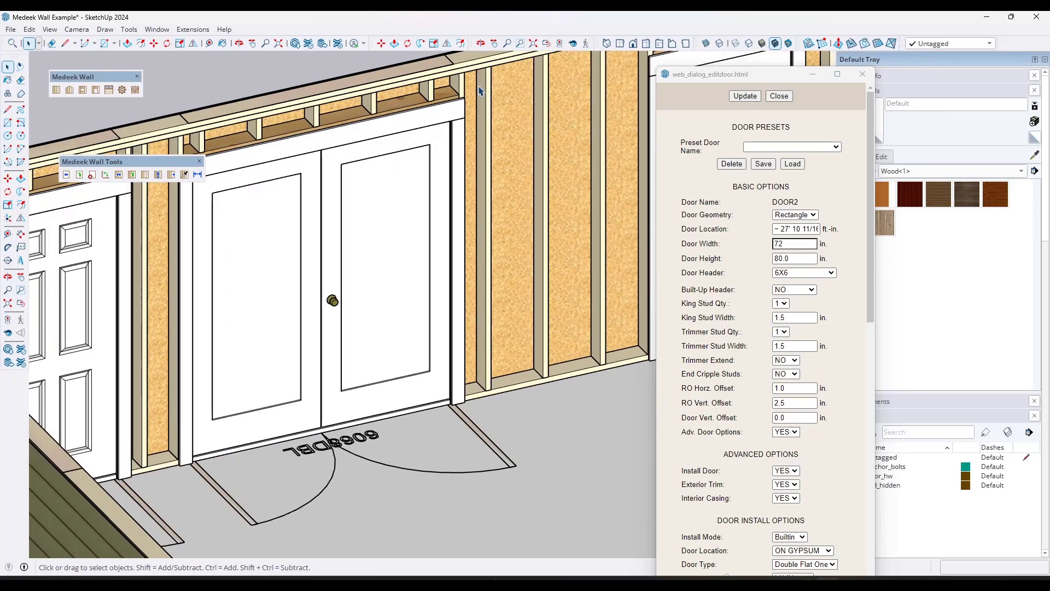
middle_click_drag(137, 314, 719, 233)
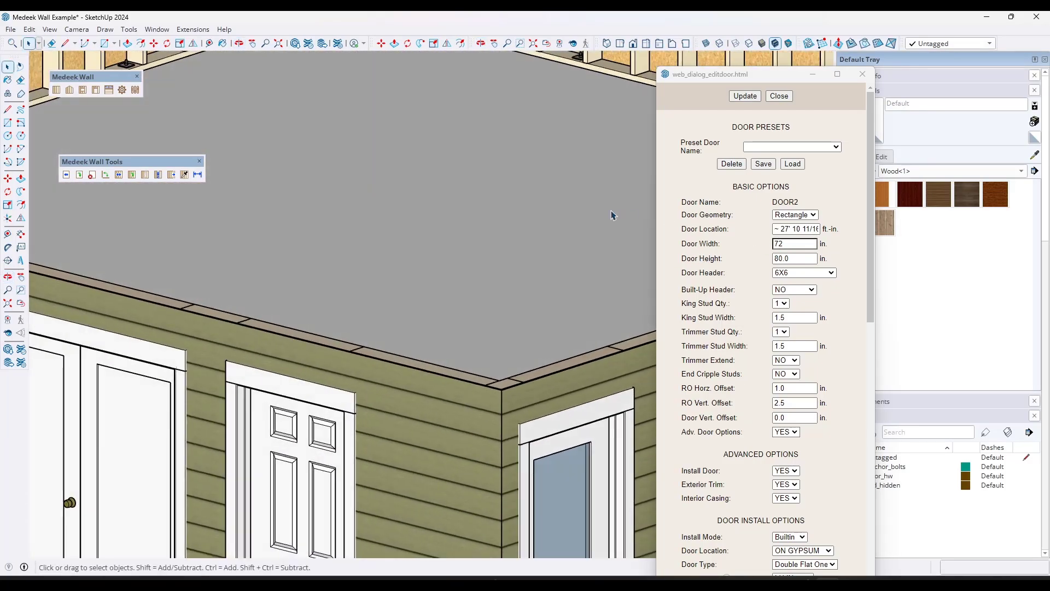
scroll(612, 215, "down", 2)
scroll(174, 405, "up", 2)
middle_click_drag(369, 272, 352, 361)
scroll(366, 343, "down", 3)
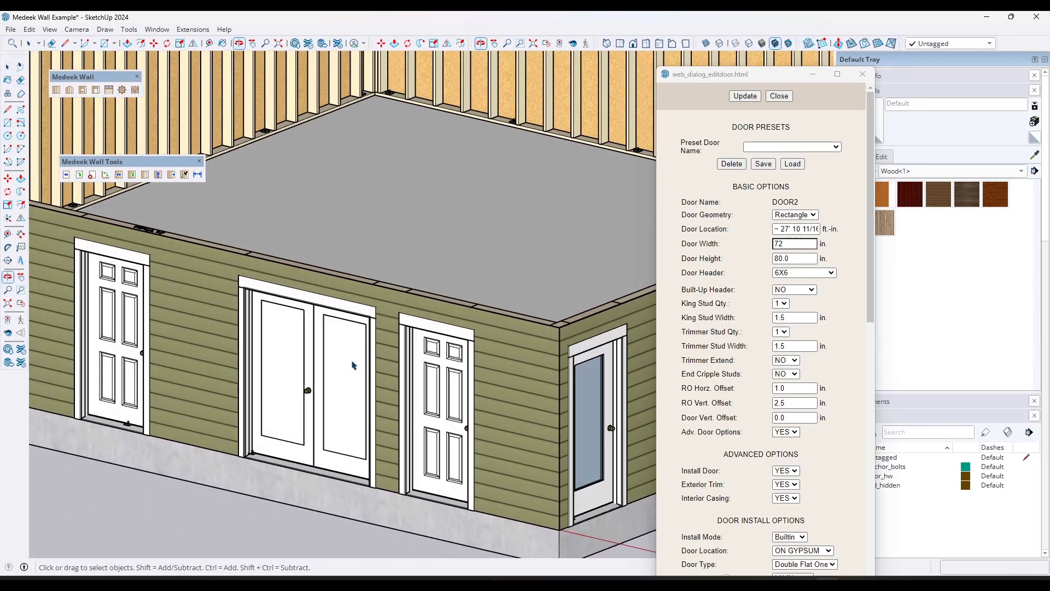
scroll(349, 373, "down", 2)
scroll(351, 376, "down", 10)
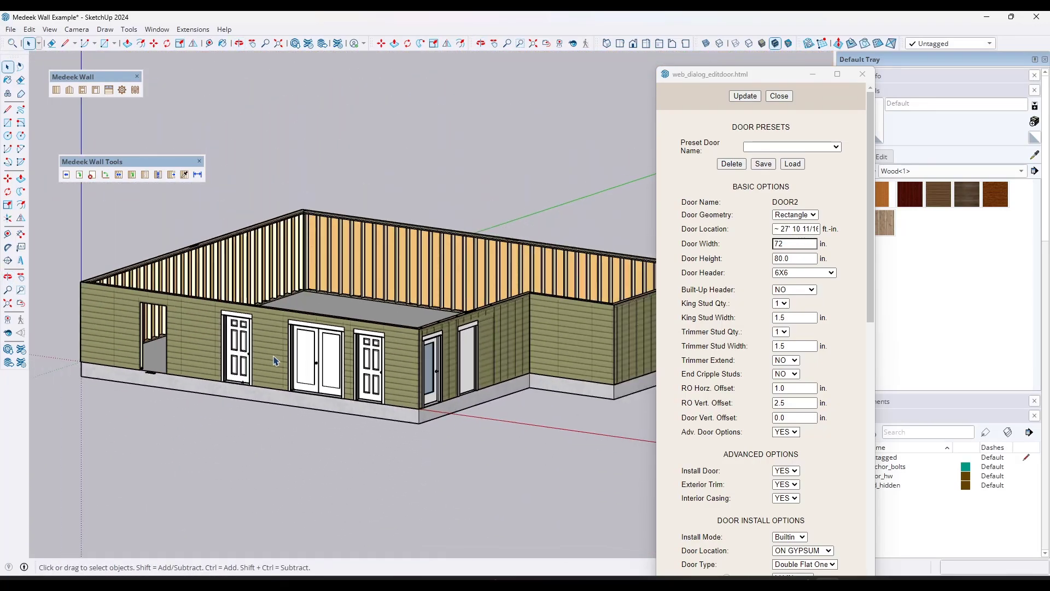
middle_click_drag(484, 357, 470, 350)
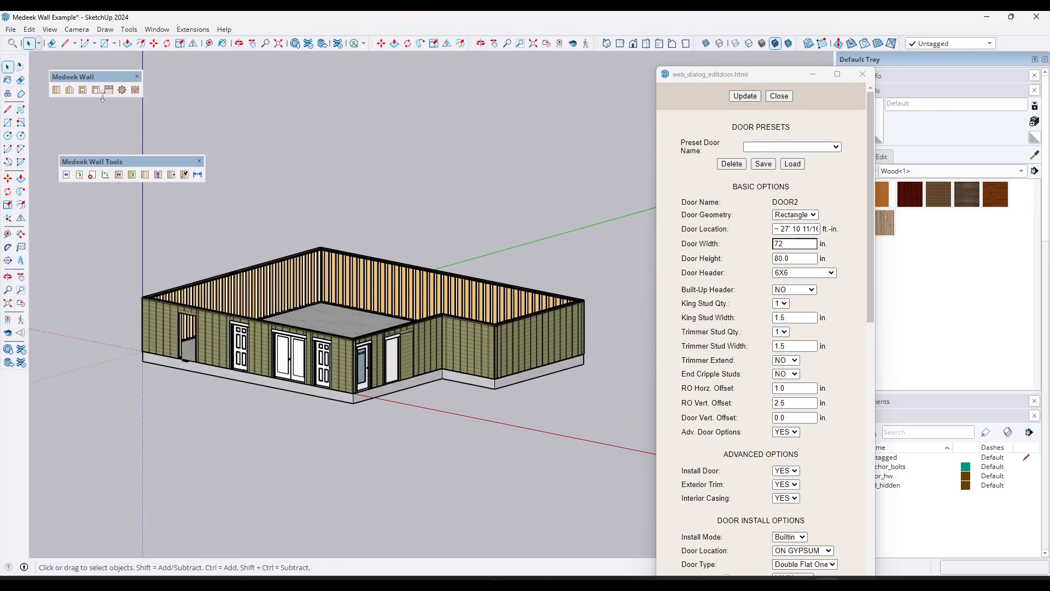
- Place a 36 by 48 in rectangular window opening near the inner corner of the projecting wing's end wall
left_click(83, 89)
middle_click_drag(491, 285, 497, 360)
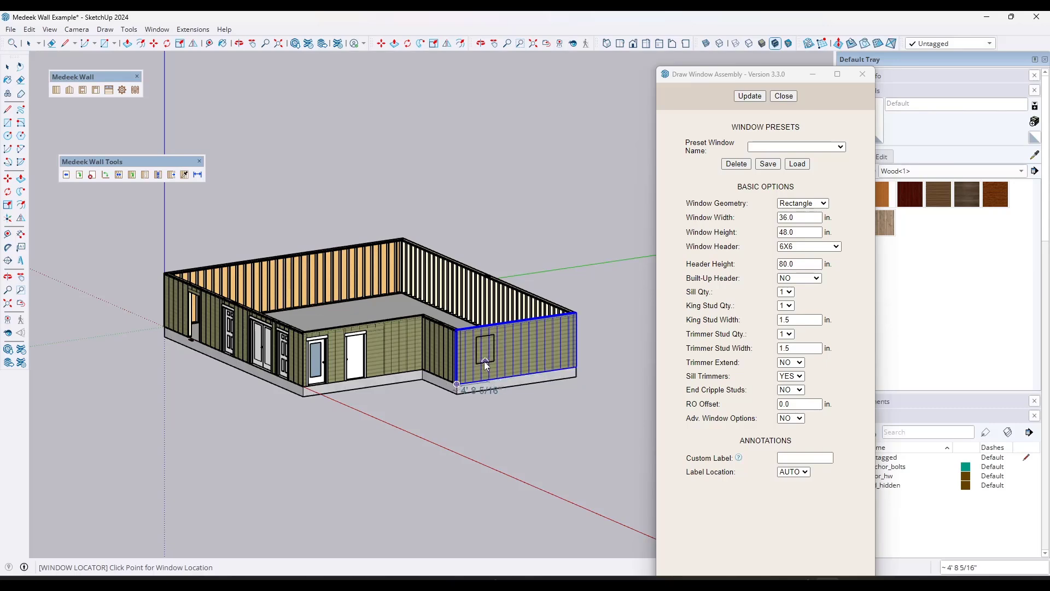
scroll(471, 363, "up", 5)
left_click(453, 366)
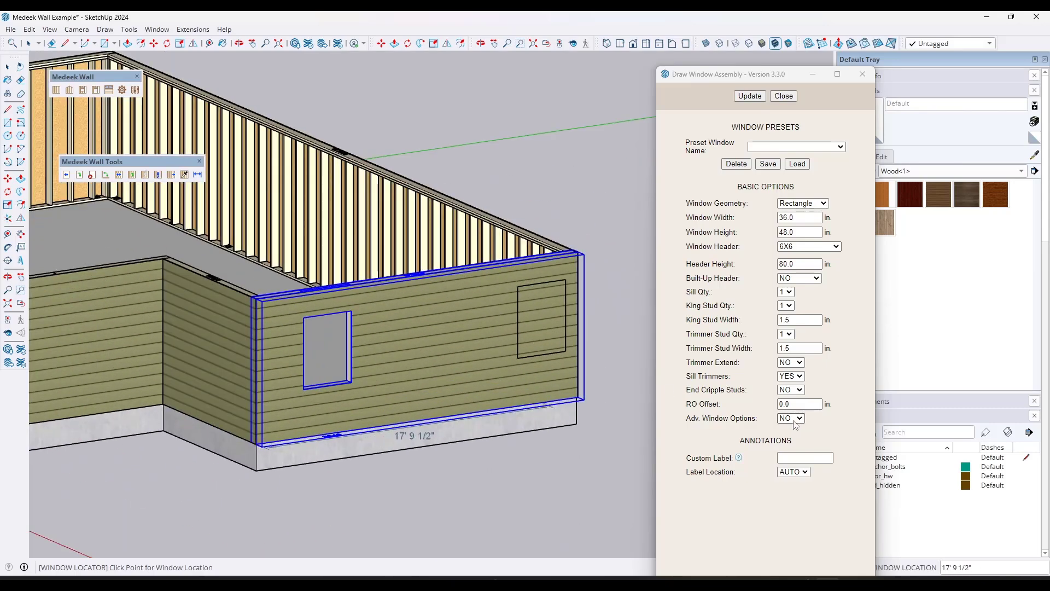
- Enable the advanced window options, choose the Double Casement type and place the window beside the plain opening
left_click(791, 417)
left_click(788, 433)
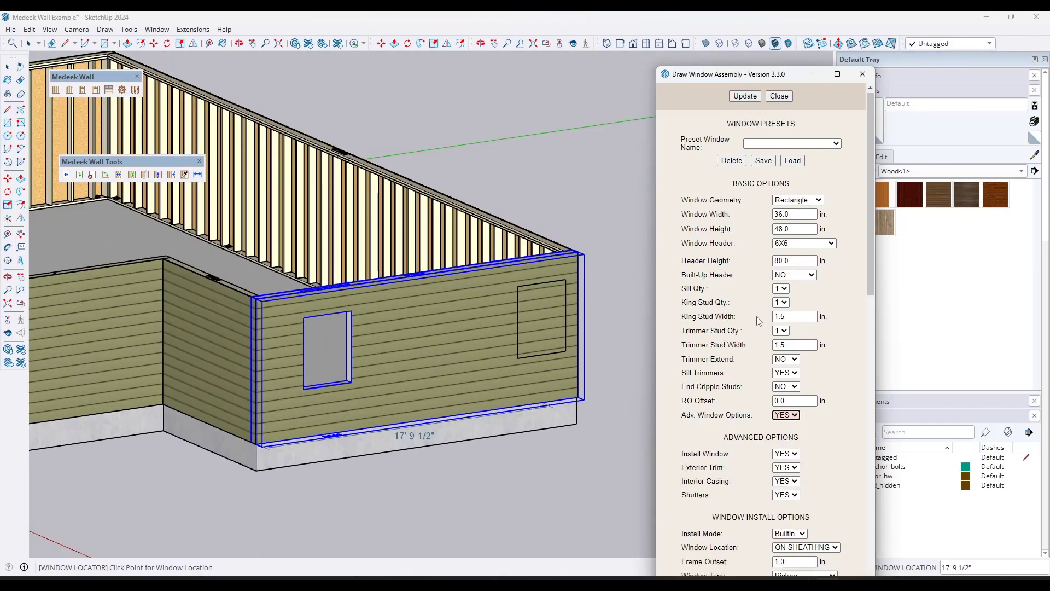
scroll(756, 316, "down", 8)
left_click(798, 253)
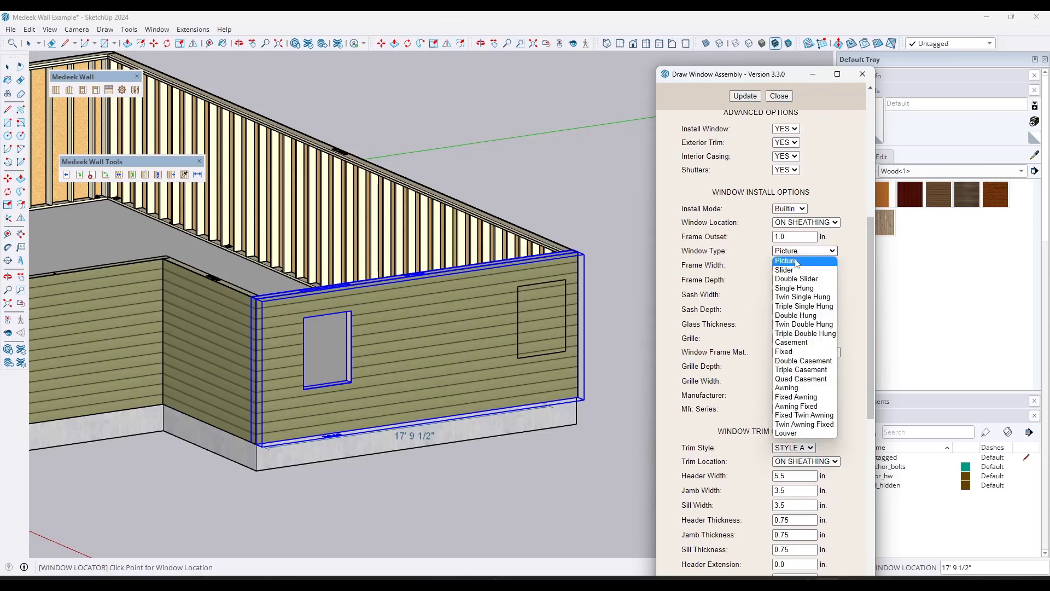
left_click(804, 367)
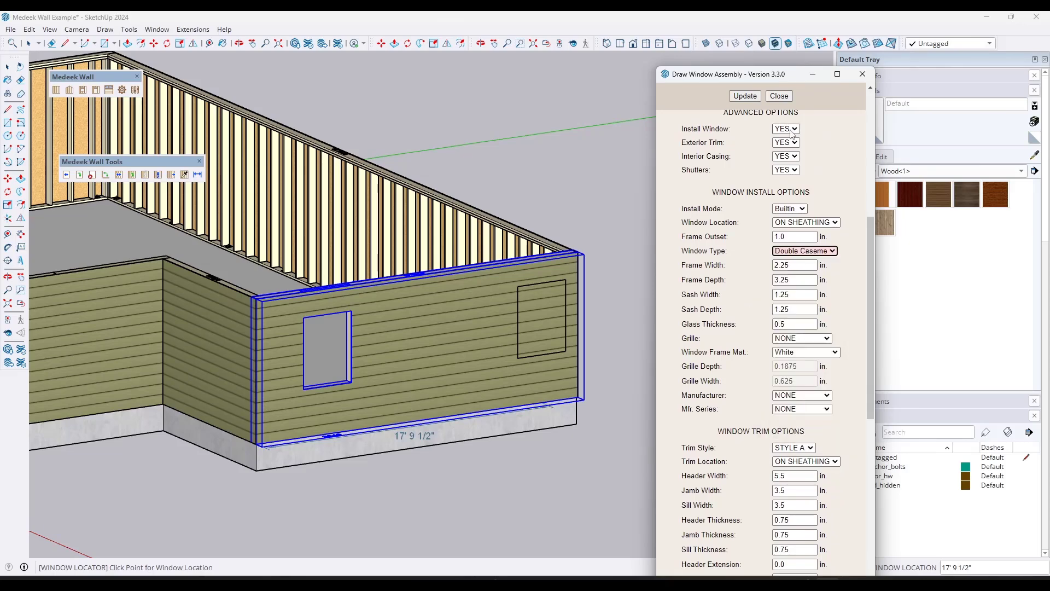
left_click(746, 97)
scroll(498, 349, "up", 3)
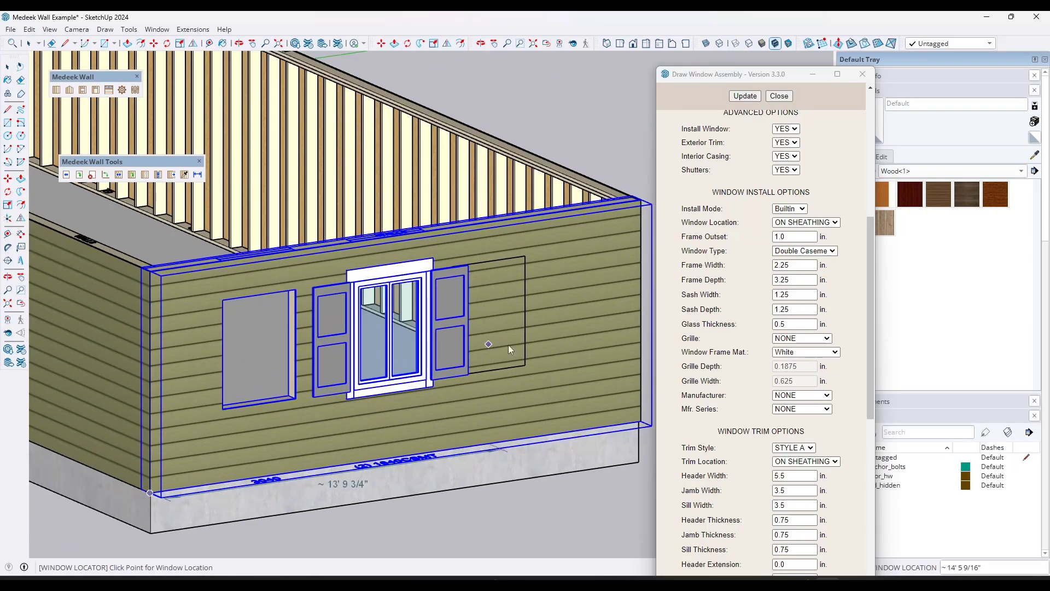
- Change the window type to Slider and place another window beside the double casement one in the same wall
mouse_move(520, 342)
middle_mouse_down()
mouse_move(213, 335)
mouse_move(488, 323)
middle_mouse_up()
scroll(446, 326, "up", 3)
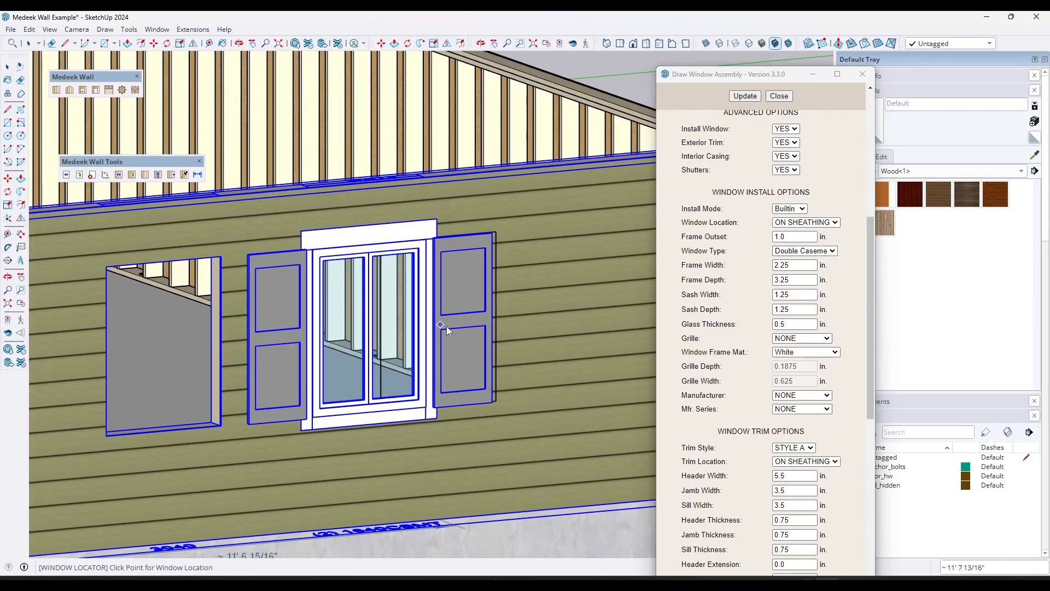
left_click(812, 252)
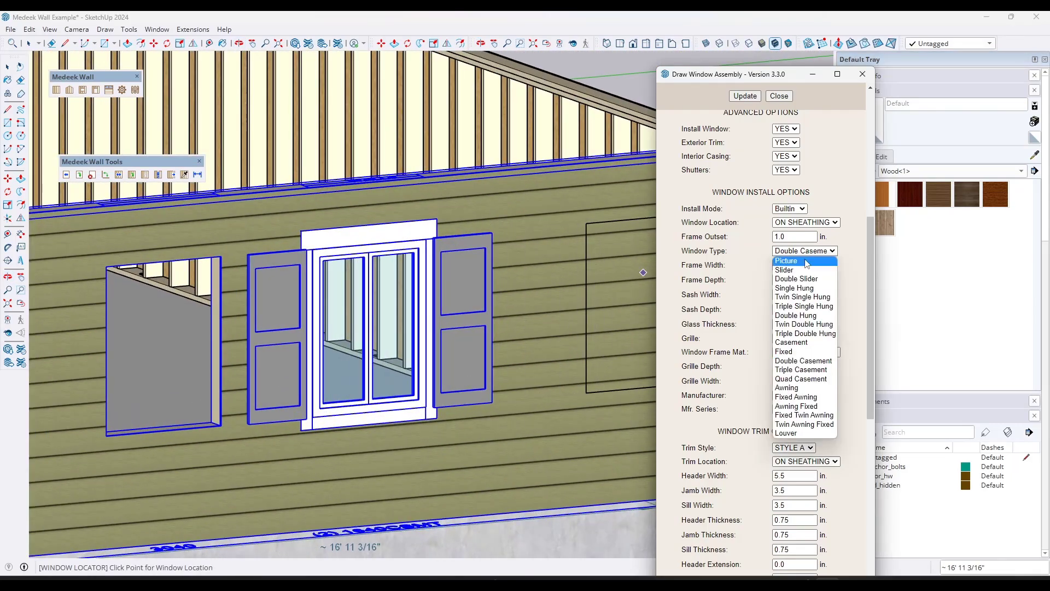
left_click(796, 268)
scroll(279, 292, "down", 4)
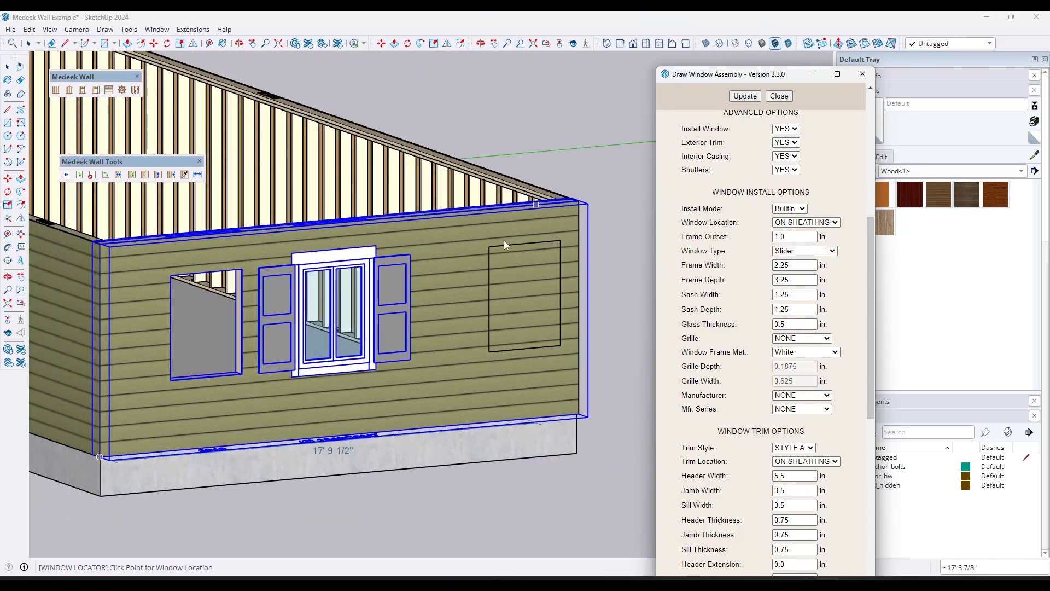
middle_click_drag(489, 313, 558, 286)
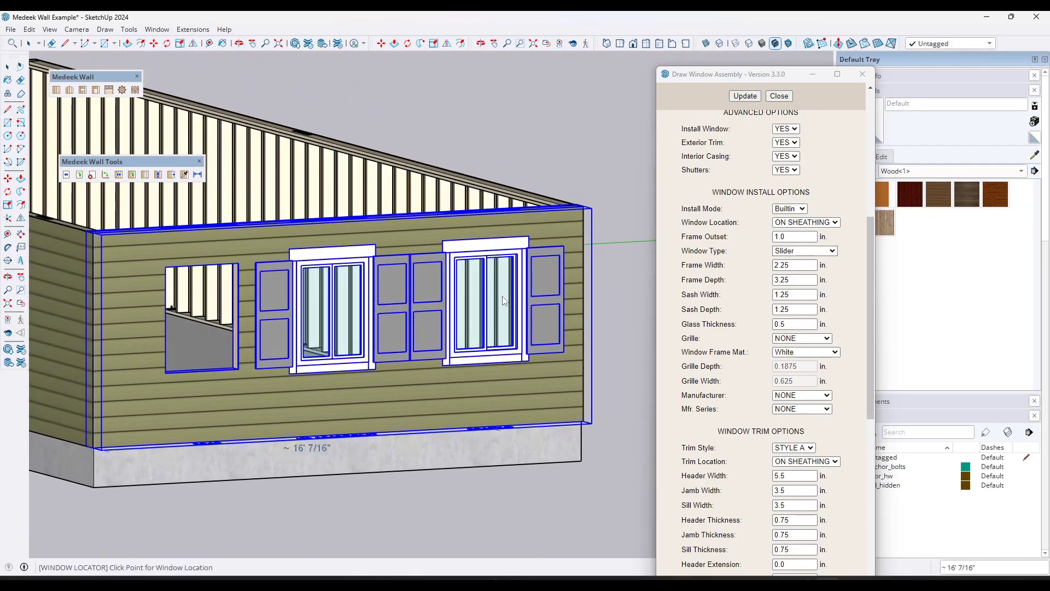
left_click(576, 283)
- Edit the placed double casement window, set Shutters to NO and update it
left_click(79, 174)
left_click(169, 293)
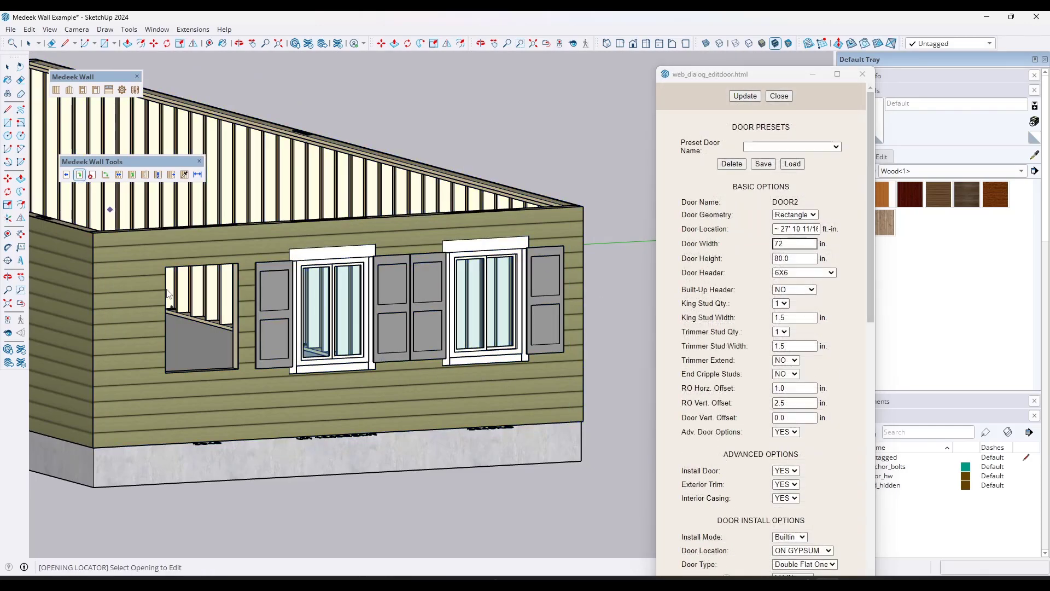
left_click(387, 337)
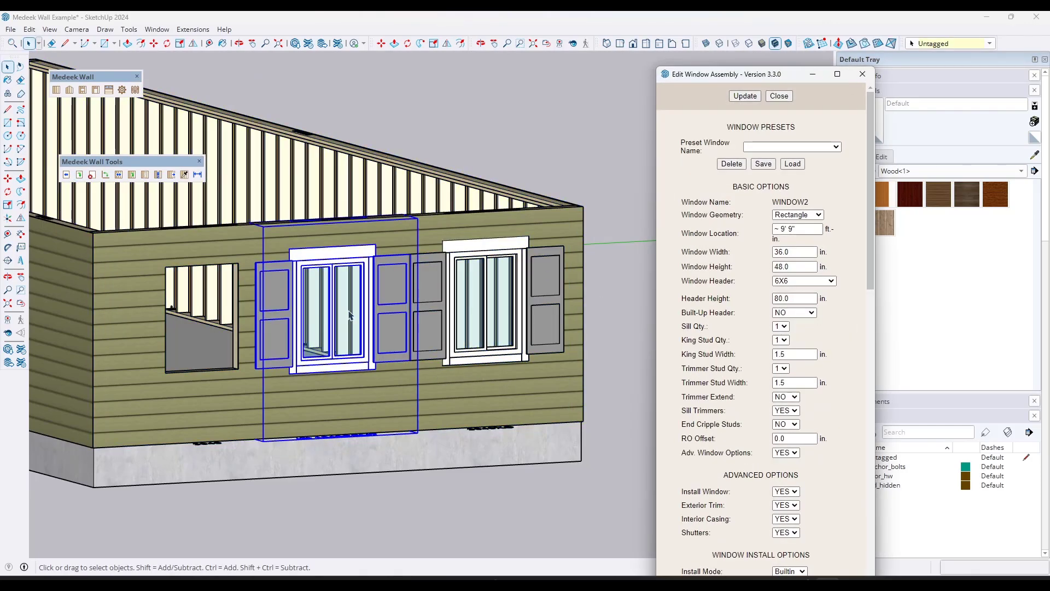
scroll(757, 260, "down", 1)
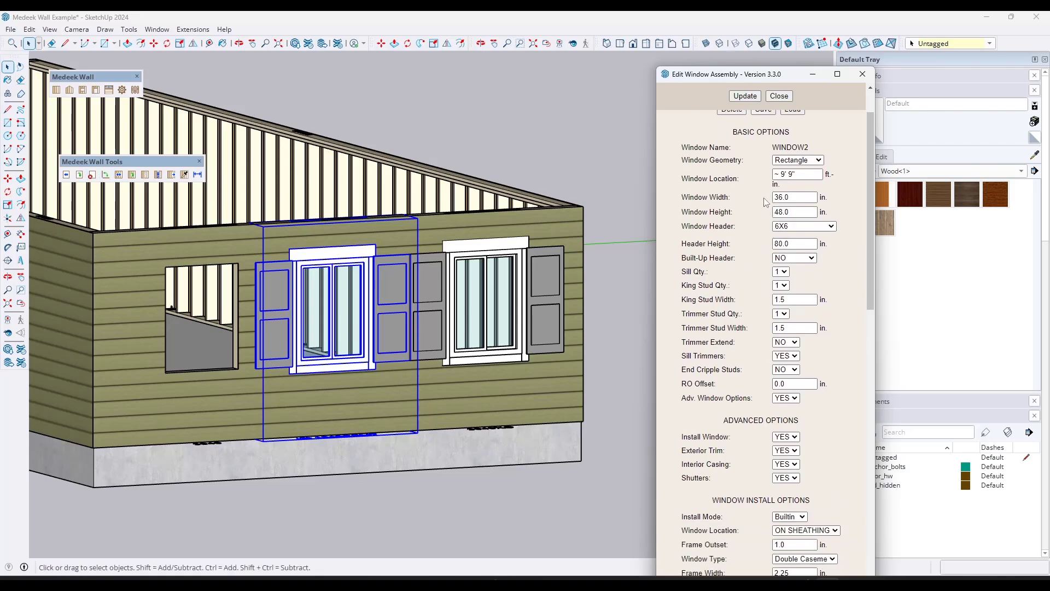
scroll(768, 229, "down", 5)
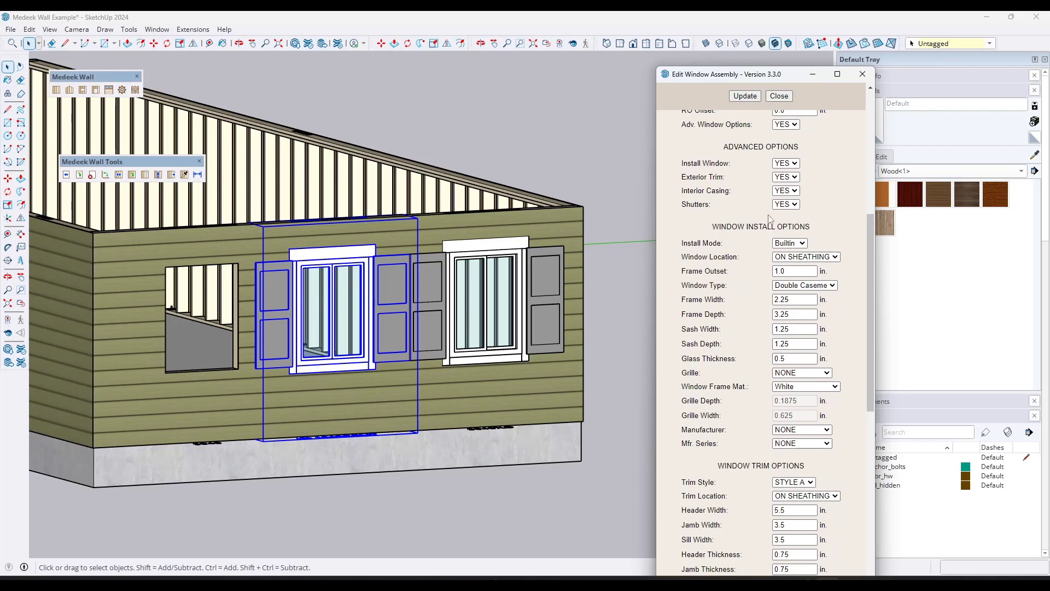
left_click(794, 205)
left_click(779, 222)
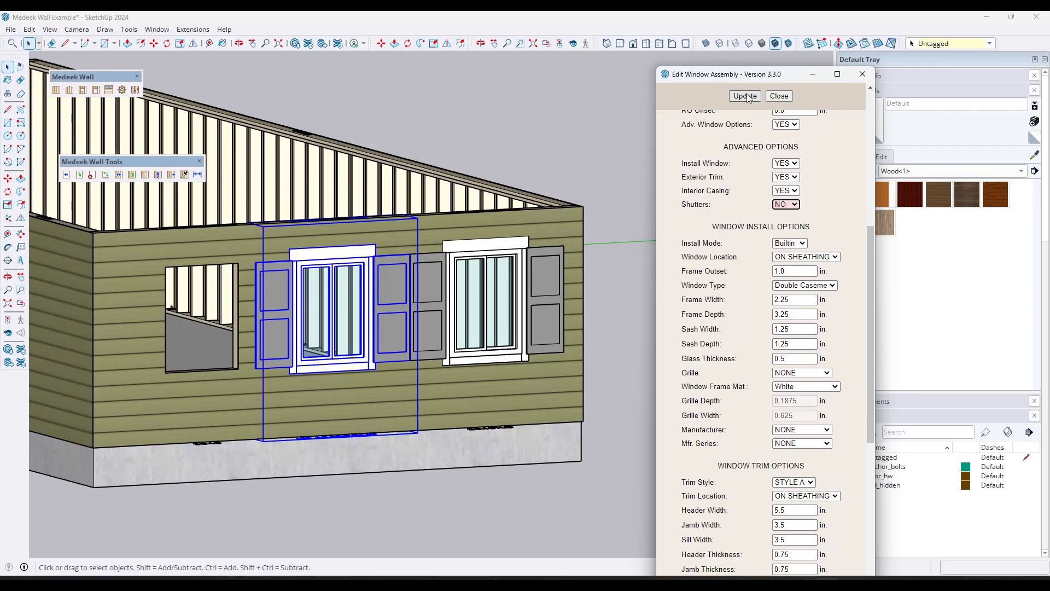
left_click(746, 97)
middle_click_drag(336, 316, 403, 339)
scroll(399, 338, "down", 6)
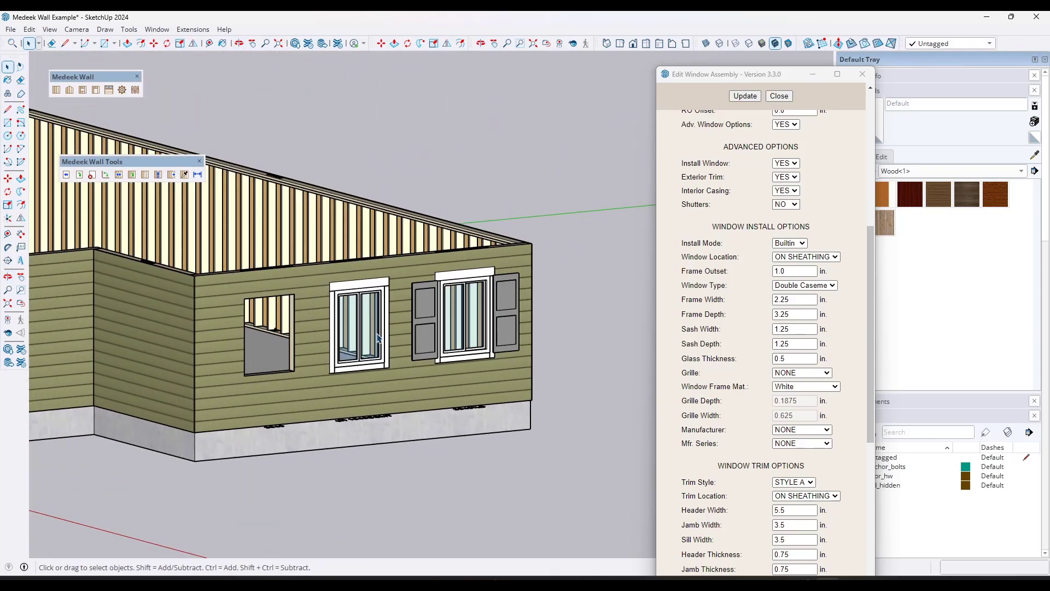
scroll(462, 327, "down", 5)
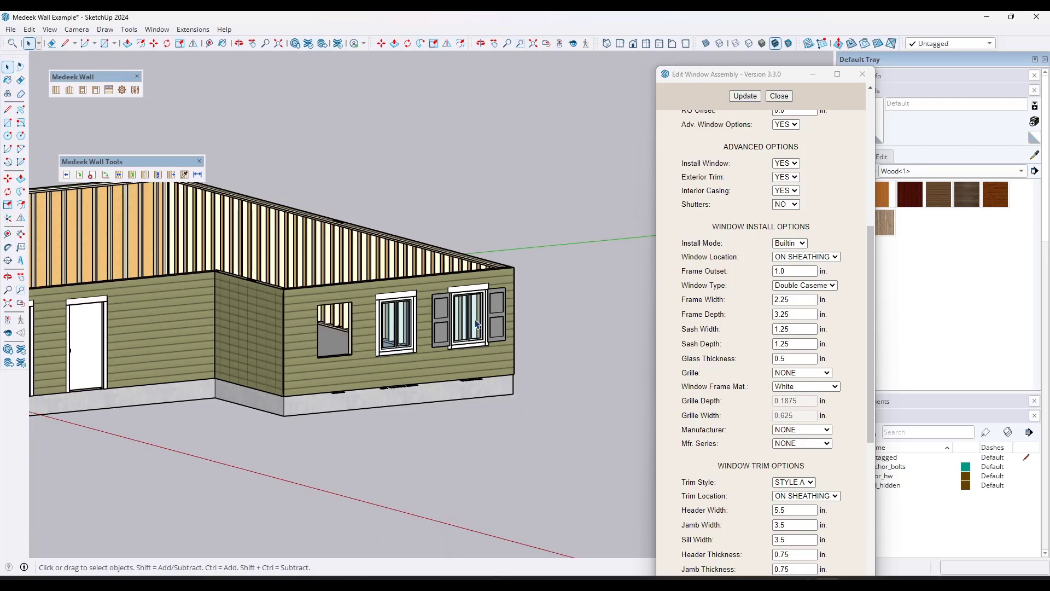
middle_click_drag(463, 327, 447, 365)
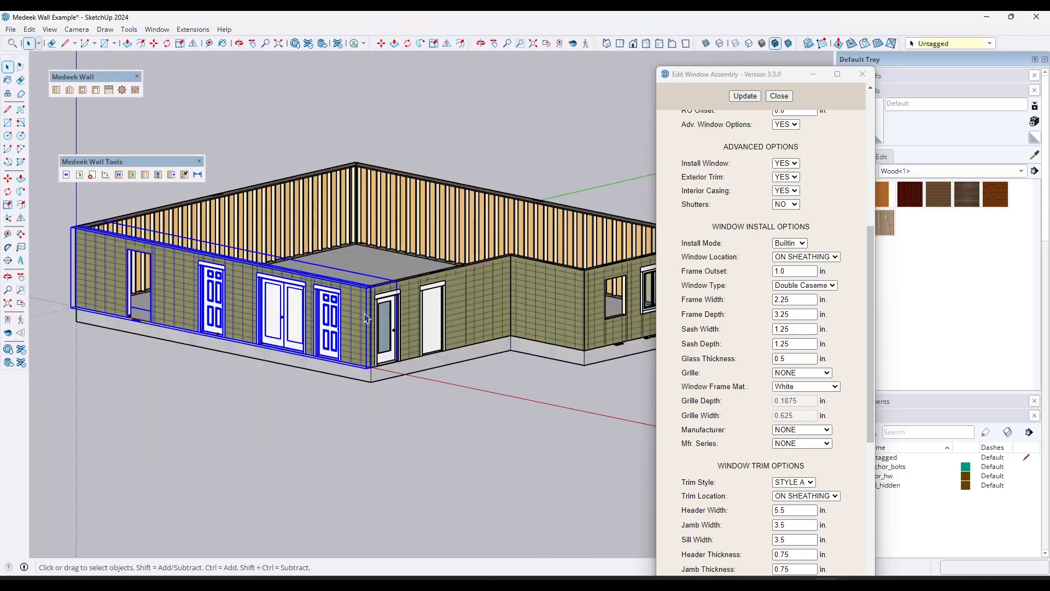
- Switch the camera projection to Perspective
scroll(366, 317, "up", 4)
left_click(76, 29)
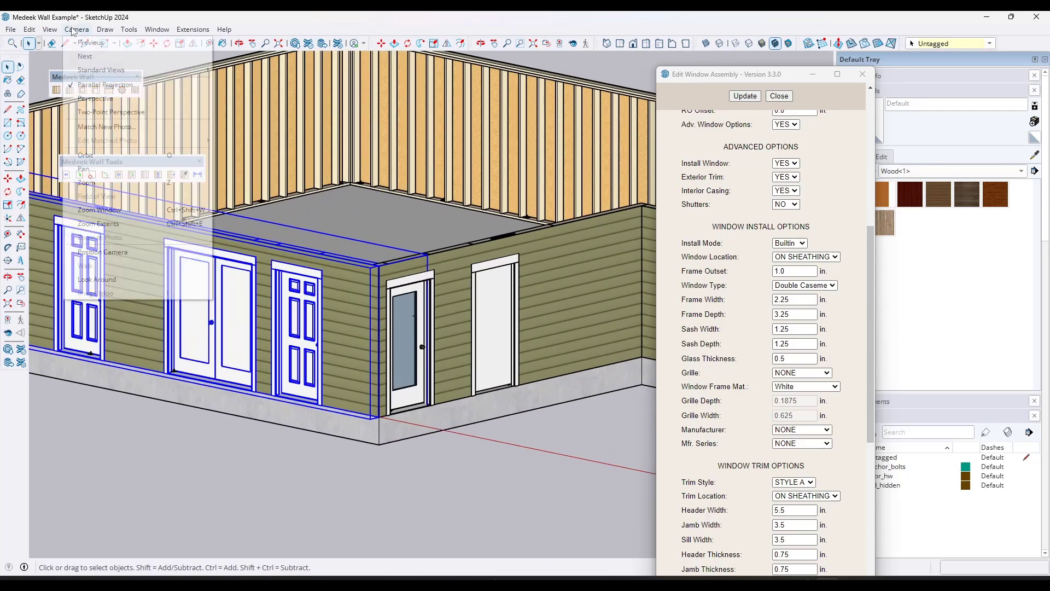
left_click(100, 98)
scroll(377, 197, "down", 4)
middle_click_drag(377, 201, 352, 265)
scroll(255, 240, "down", 3)
scroll(255, 240, "down", 4)
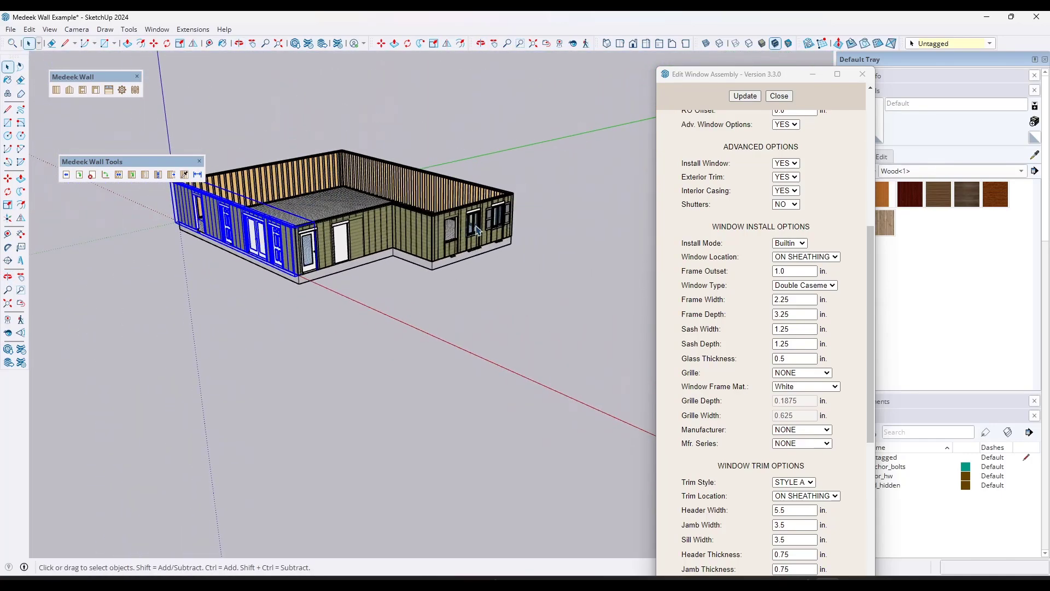
- Open the wall assembly settings of the long plain wall next to the shuttered window and close the window editor
middle_click_drag(255, 240, 35, 227)
scroll(539, 242, "up", 2)
scroll(537, 242, "up", 3)
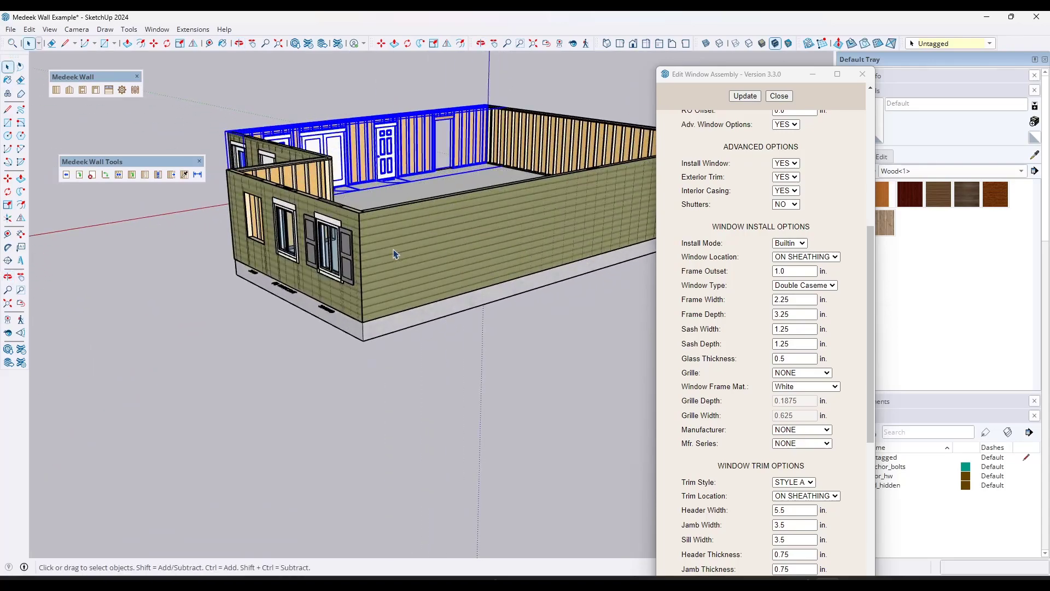
scroll(454, 236, "up", 2)
middle_click_drag(391, 237, 424, 237)
left_click(376, 235)
middle_click_drag(355, 229, 394, 233)
scroll(527, 246, "up", 2)
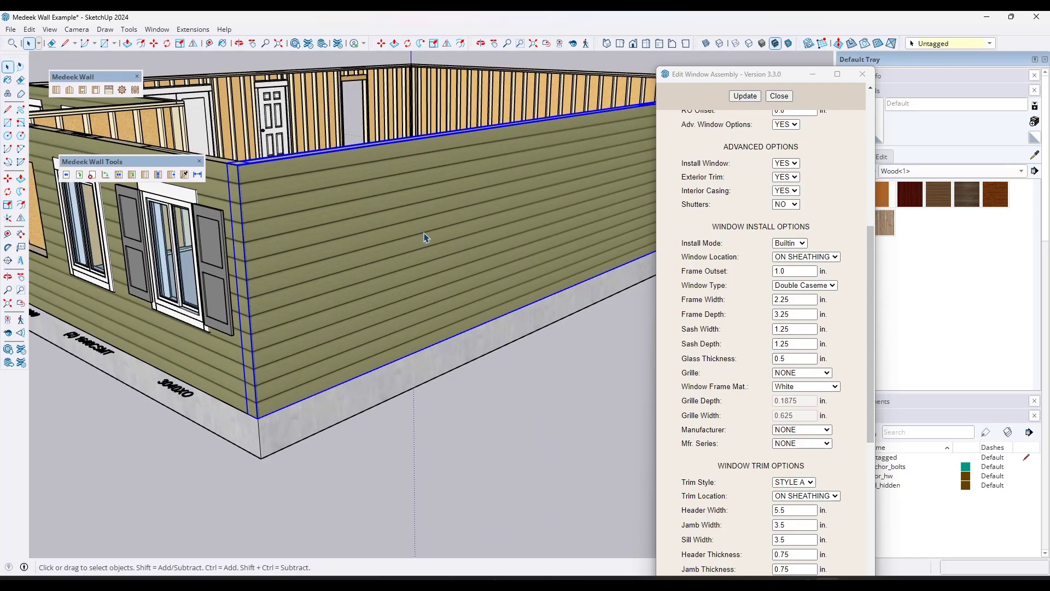
middle_click_drag(235, 222, 293, 221)
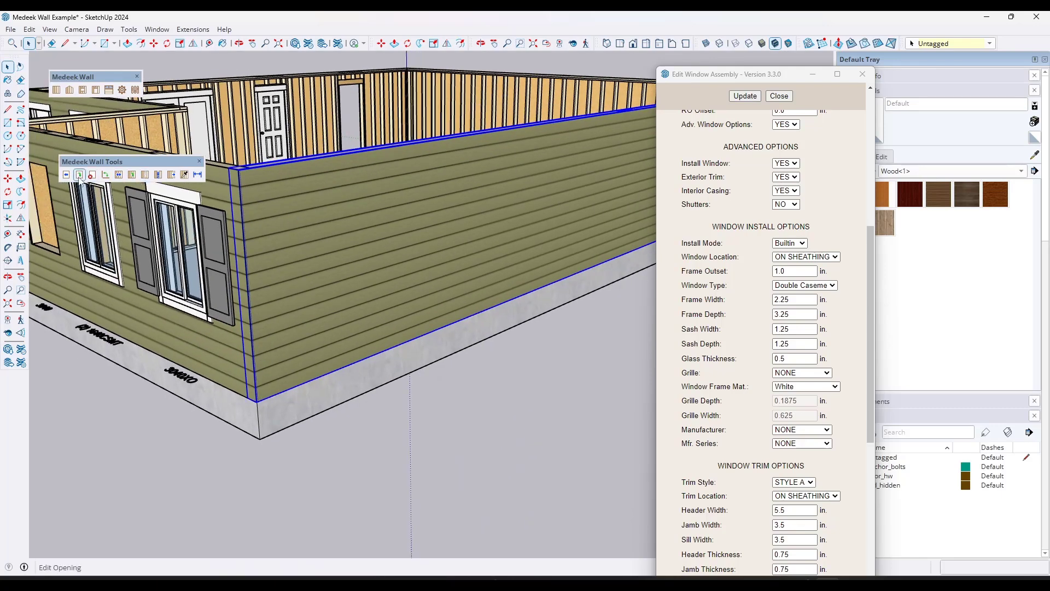
left_click(129, 175)
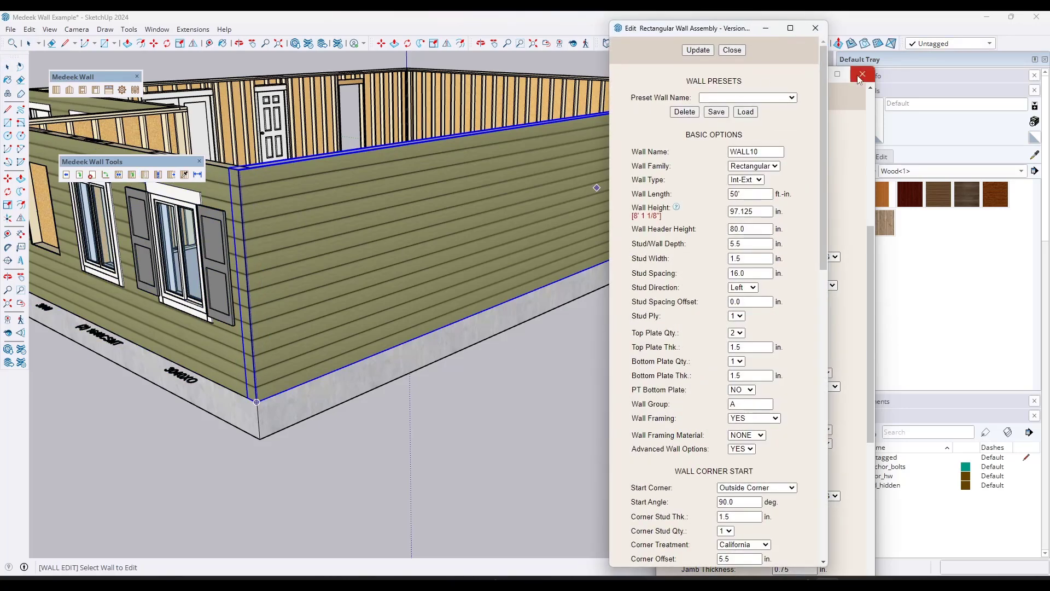
left_click(862, 75)
- Set the long wall's cladding material to Night Gray and update the wall
scroll(747, 216, "down", 9)
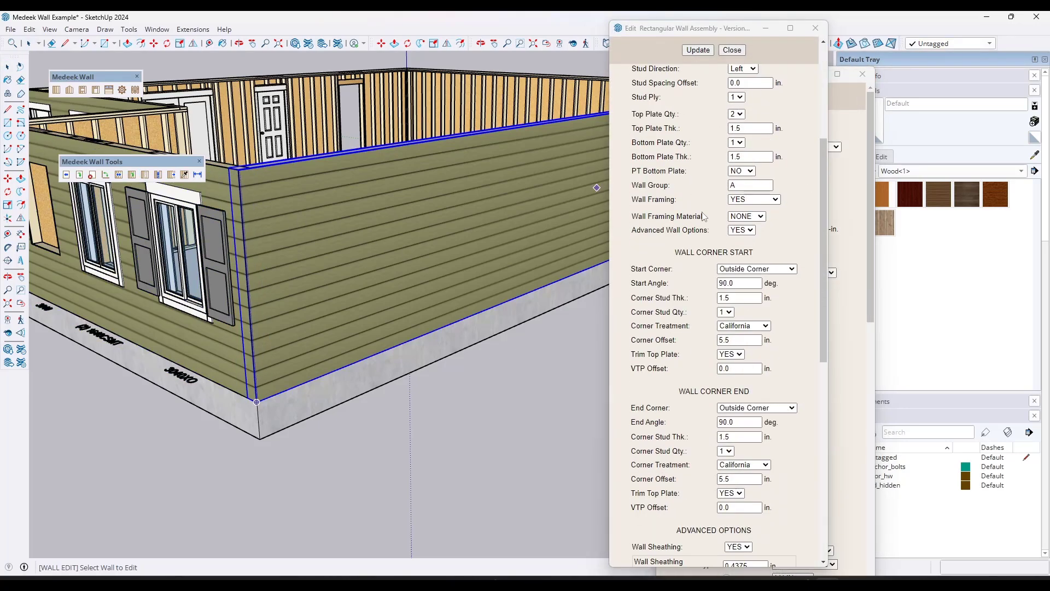
scroll(716, 239, "down", 2)
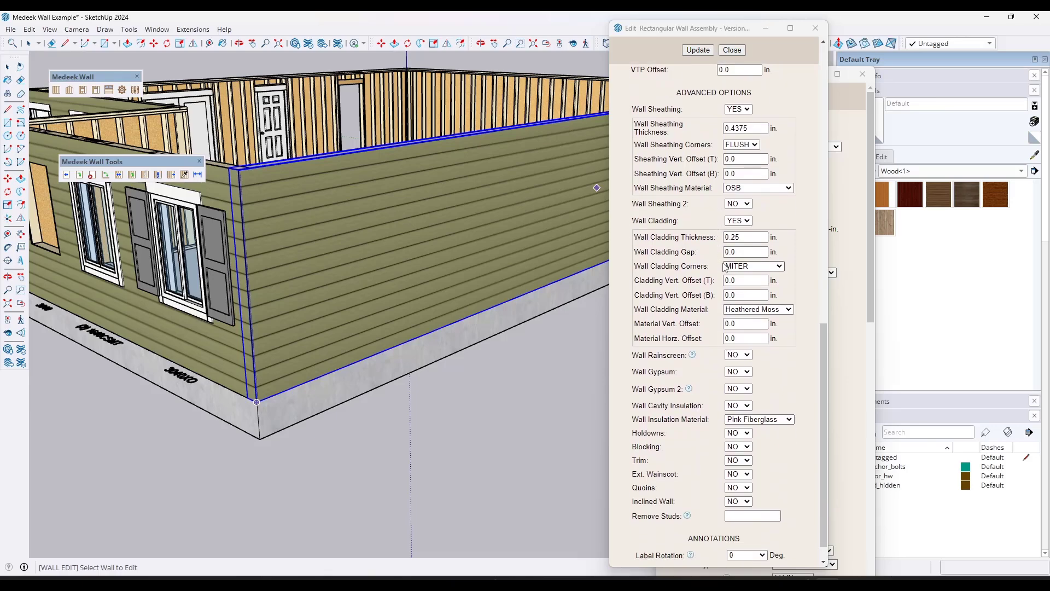
left_click(744, 311)
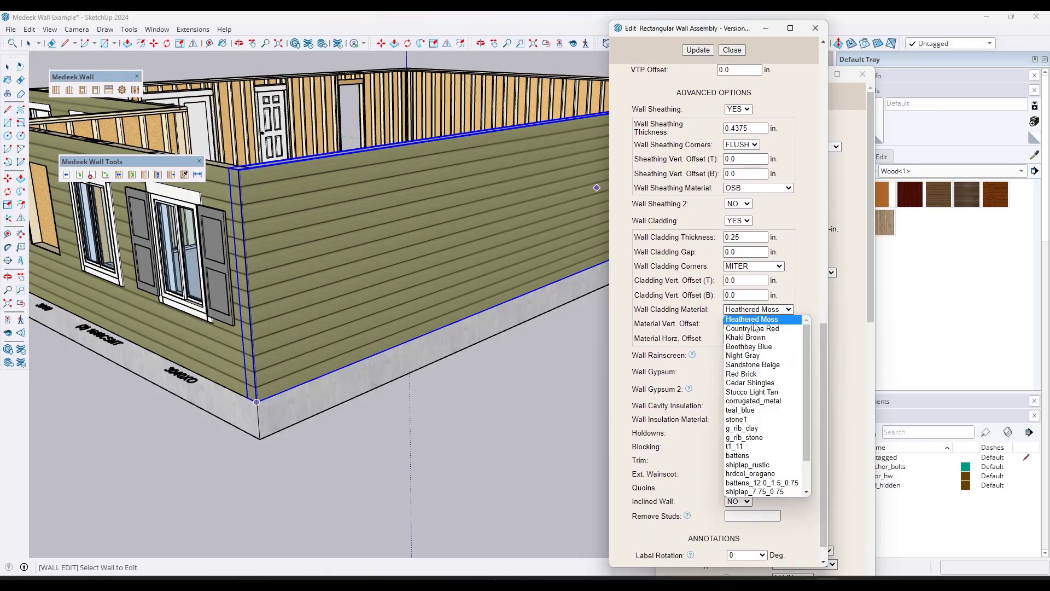
left_click(756, 356)
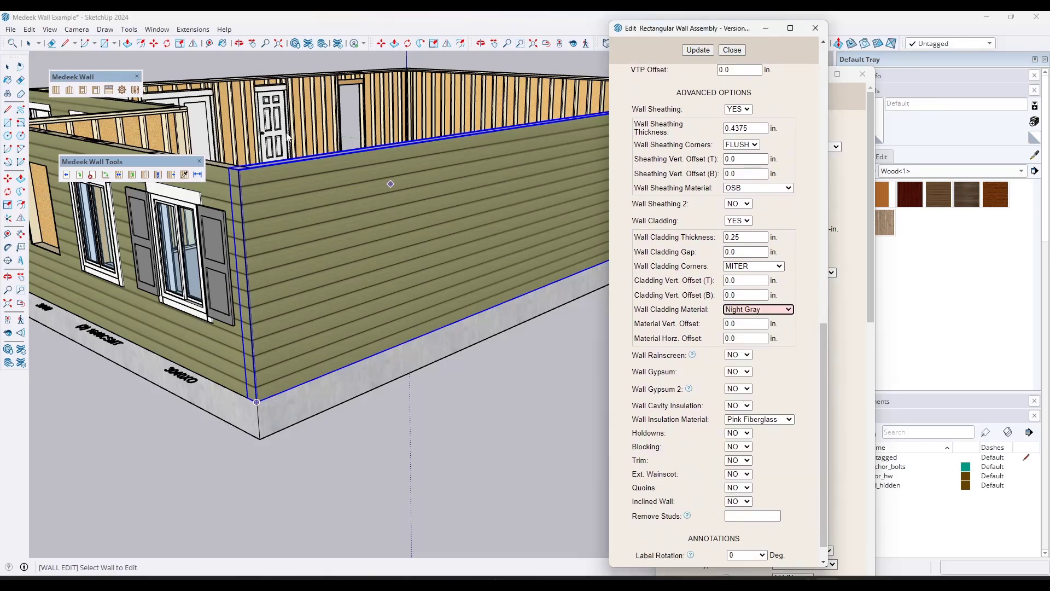
left_click(700, 51)
scroll(186, 217, "down", 2)
scroll(432, 212, "up", 3)
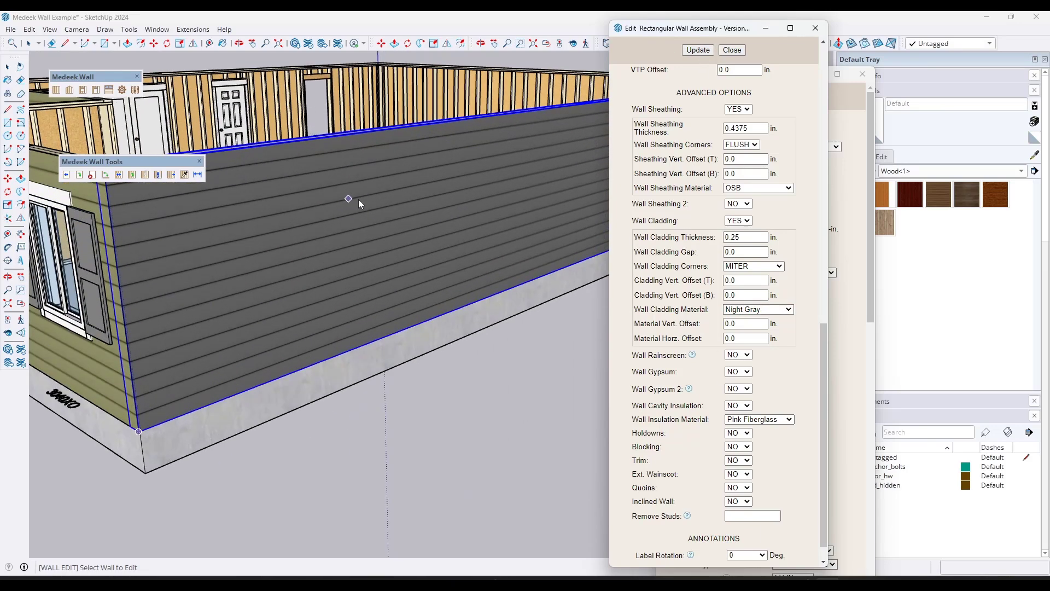
scroll(359, 204, "down", 2)
scroll(281, 198, "down", 2)
scroll(235, 207, "up", 1)
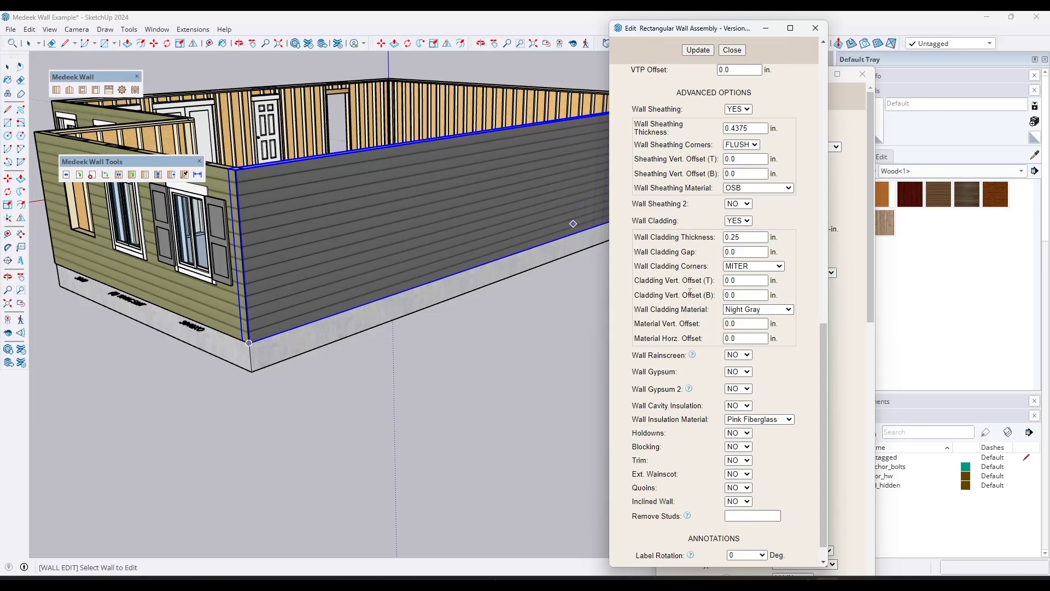
- Enable trim on the Night Gray wall, set the trim location to ON CLADDING and update the wall
scroll(708, 219, "up", 4)
scroll(709, 216, "down", 5)
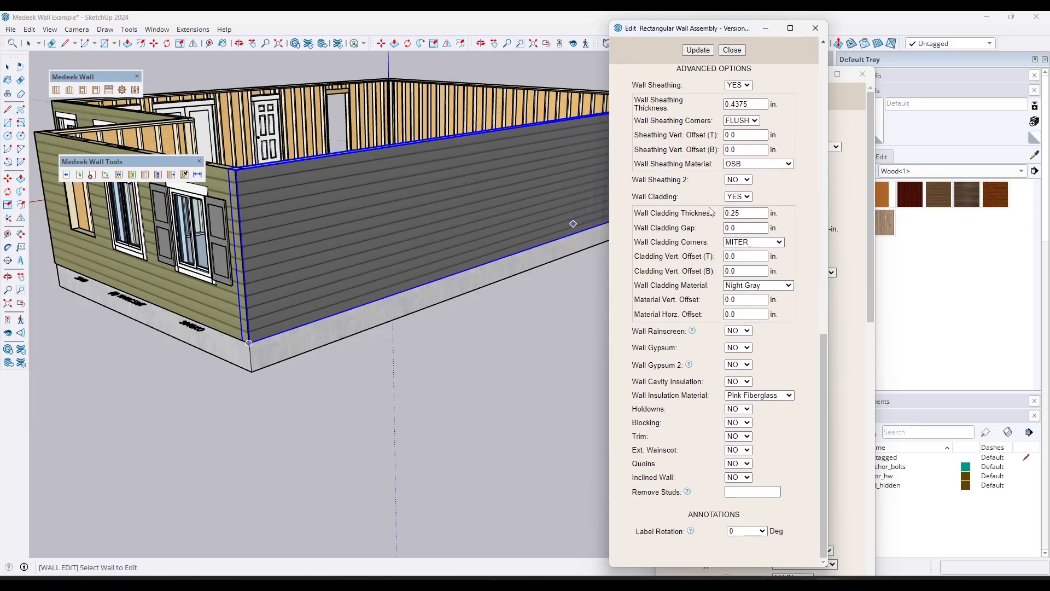
left_click(738, 436)
left_click(740, 455)
scroll(704, 198, "down", 6)
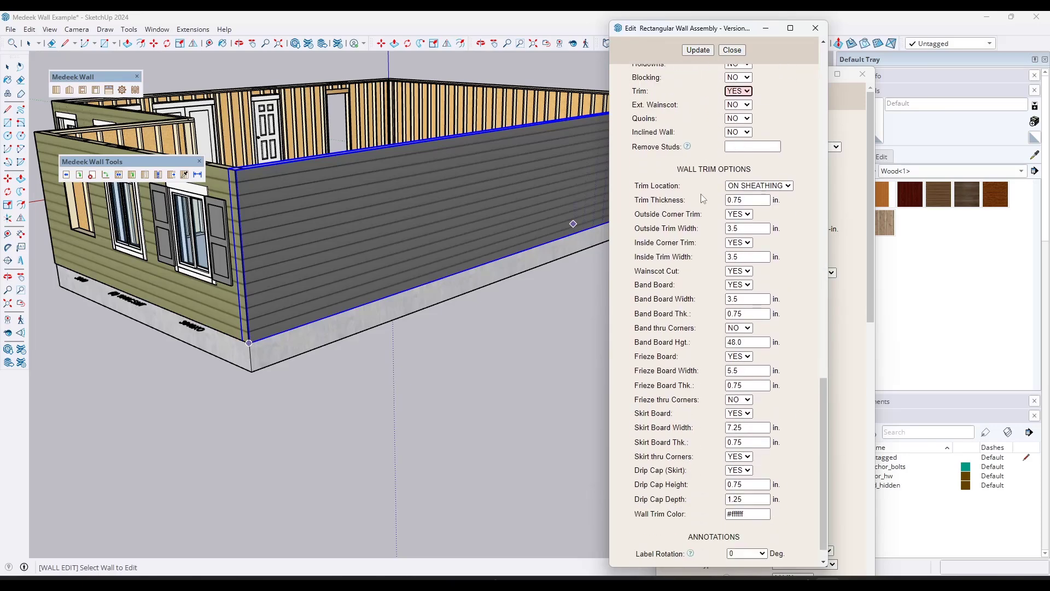
scroll(703, 198, "down", 1)
left_click(751, 163)
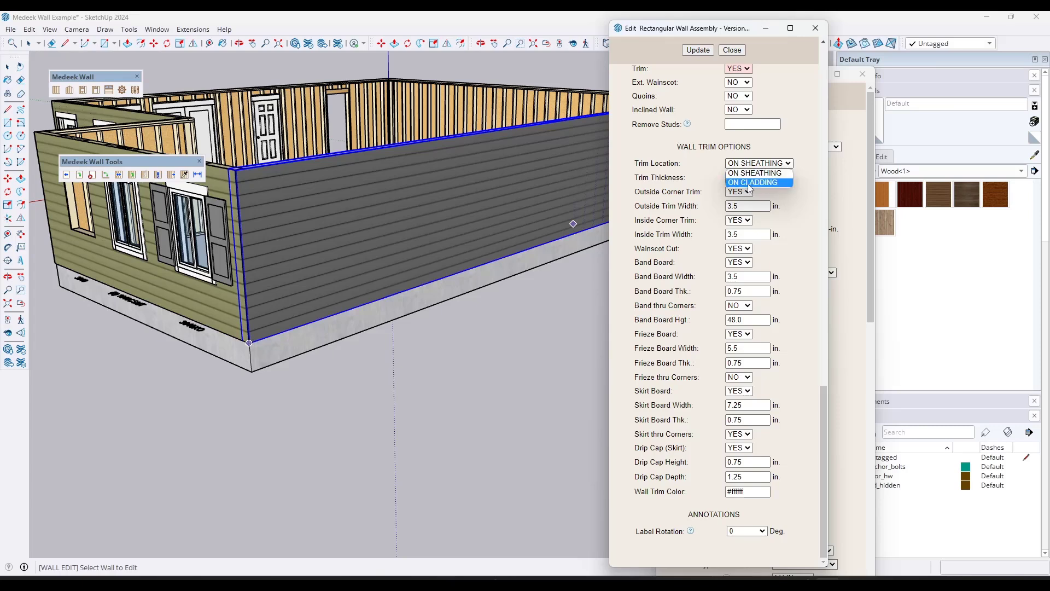
left_click(749, 182)
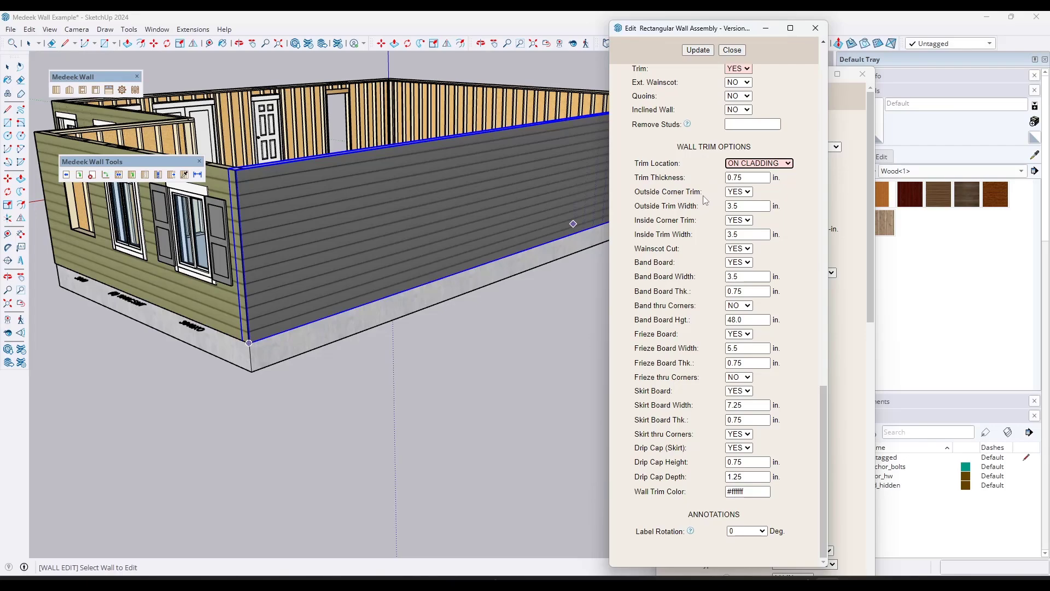
left_click(697, 50)
scroll(382, 266, "up", 6)
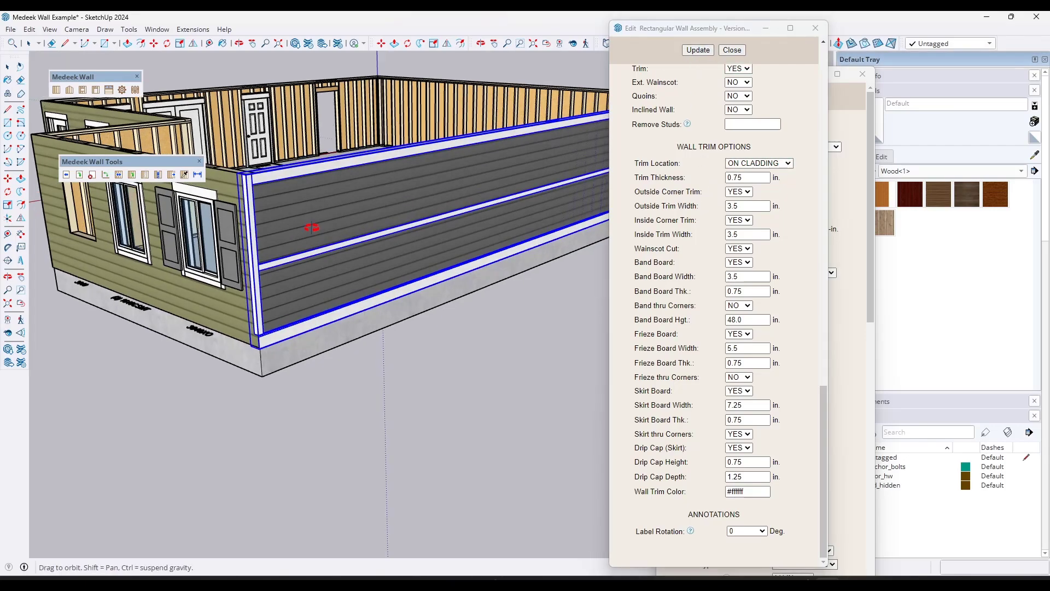
scroll(381, 265, "down", 3)
middle_click_drag(382, 265, 292, 230)
scroll(287, 232, "up", 5)
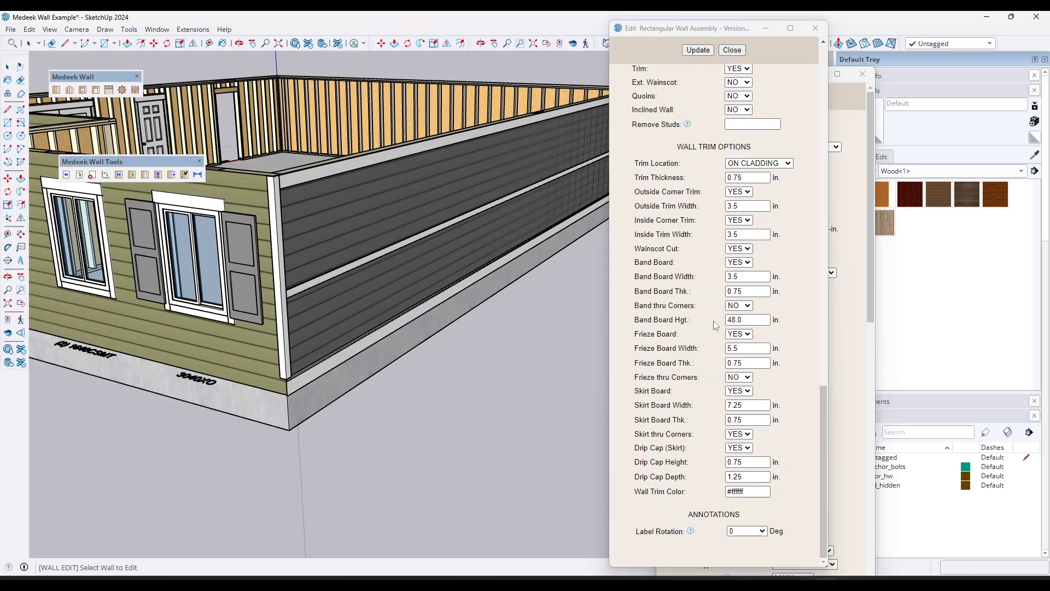
- Set Band Board to NO in the gray wall's trim options, update the wall and close its settings
left_click(739, 262)
left_click(736, 272)
left_click(698, 54)
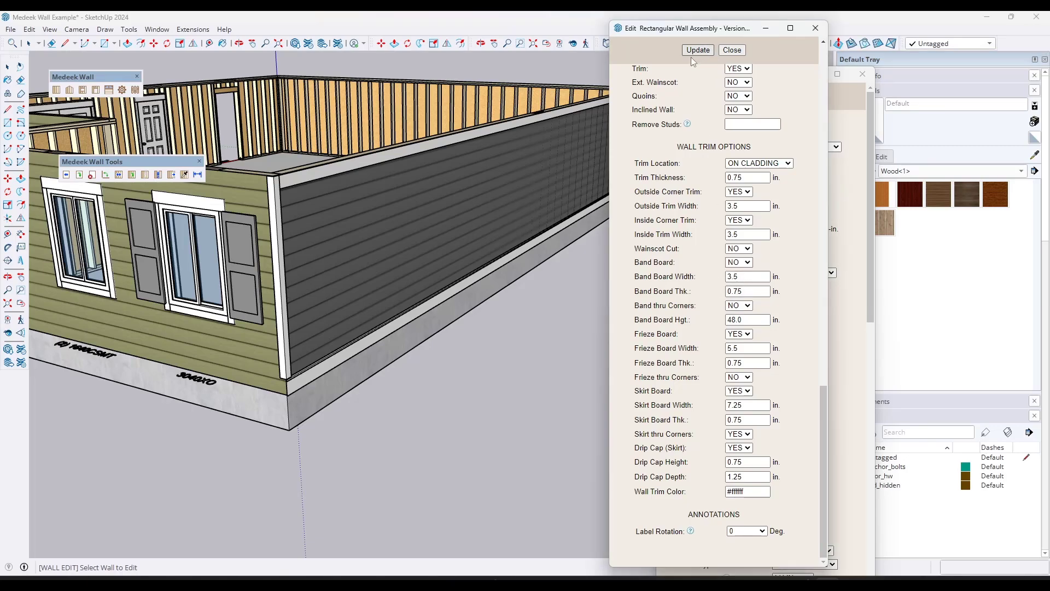
scroll(374, 220, "down", 2)
scroll(497, 190, "up", 2)
scroll(413, 244, "down", 2)
middle_click_drag(413, 244, 430, 229)
scroll(241, 220, "up", 2)
scroll(418, 204, "down", 3)
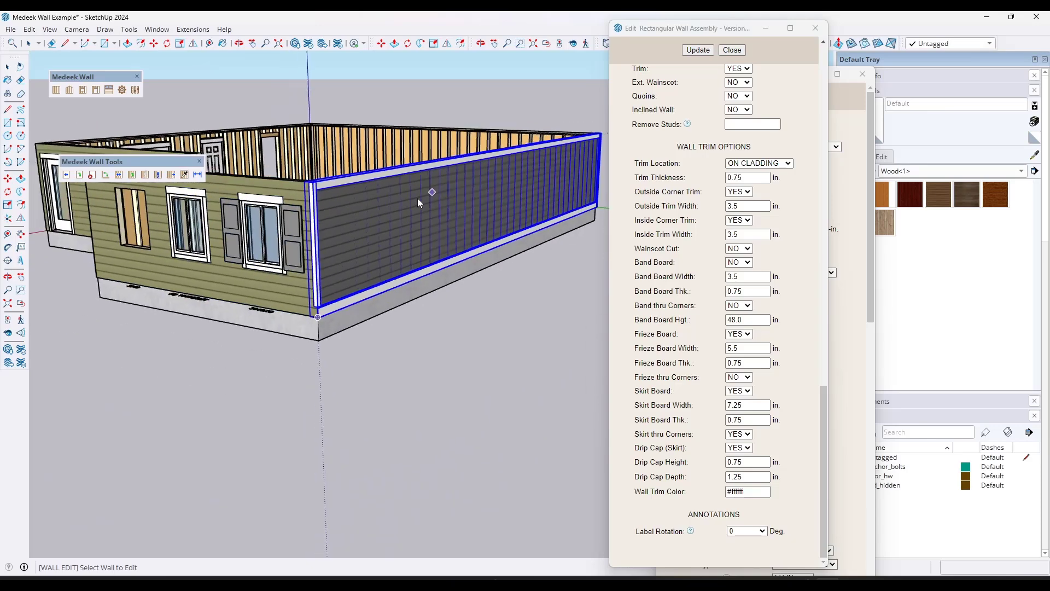
scroll(383, 198, "up", 4)
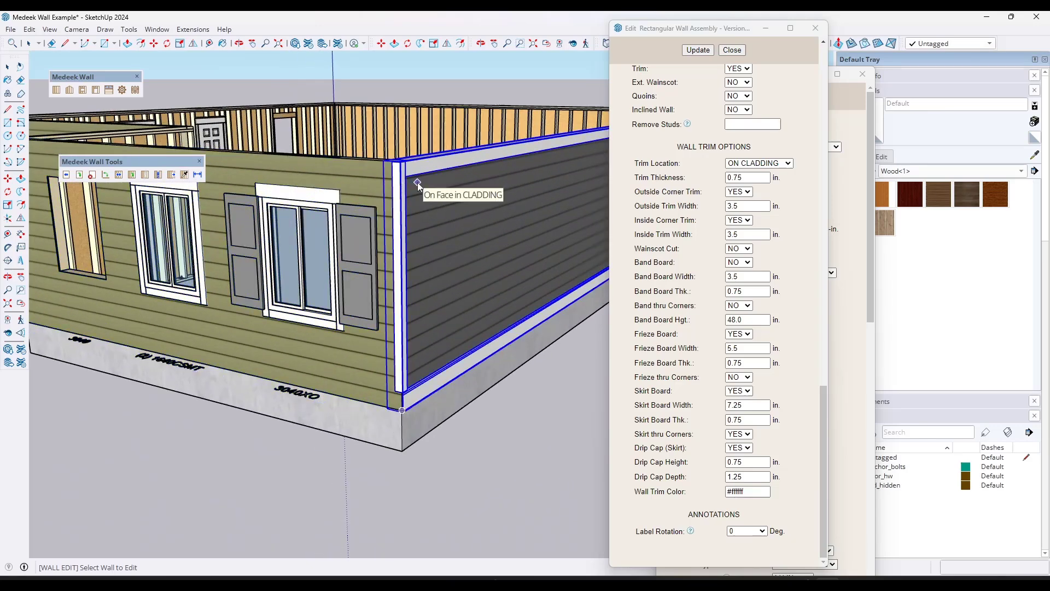
middle_click_drag(410, 234, 445, 226)
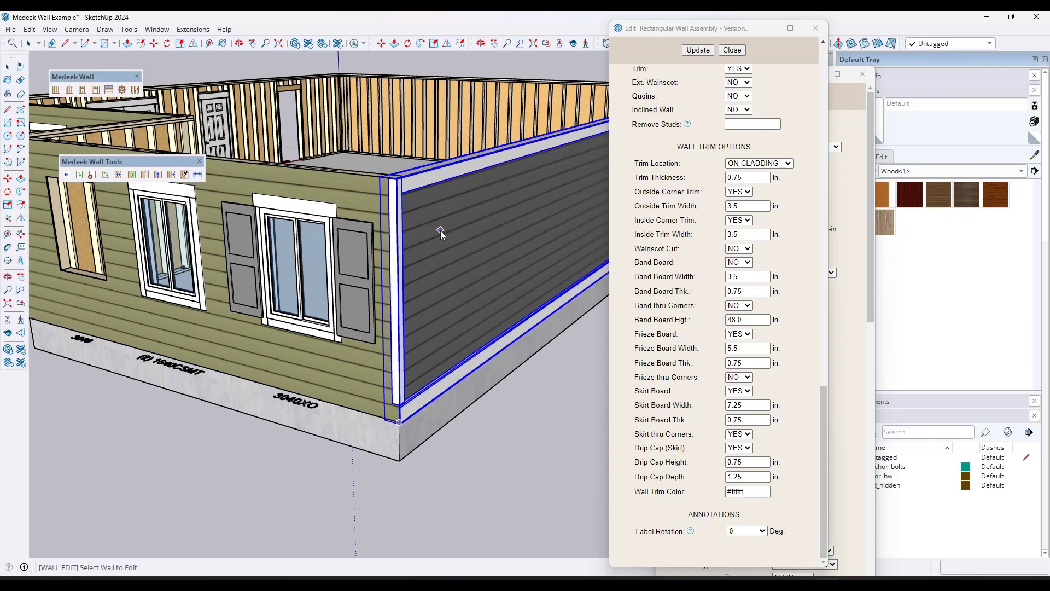
left_click(816, 28)
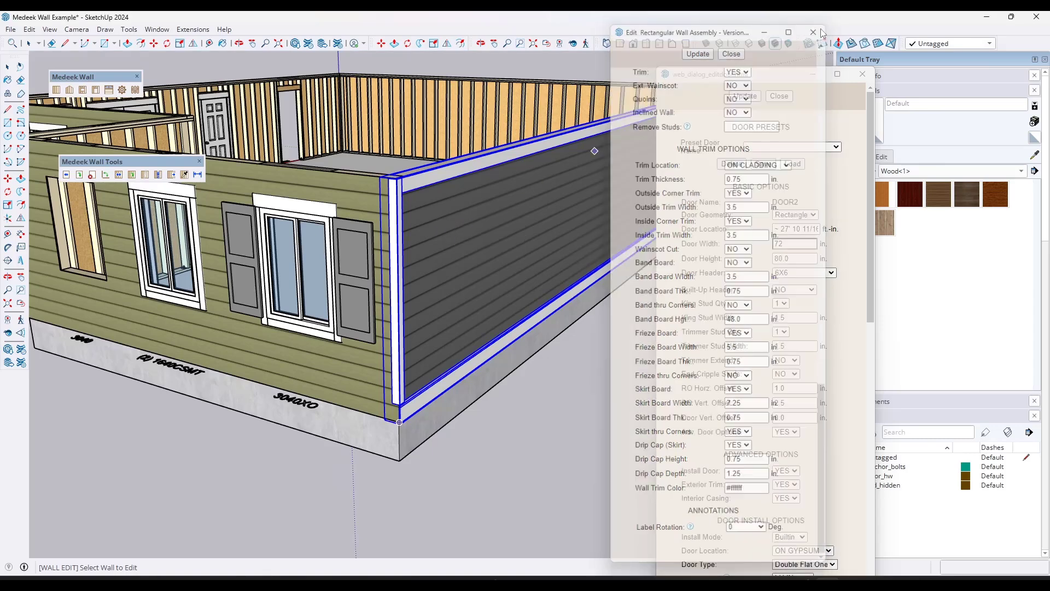
- Edit the long gray wall's assembly, set its wall height to 120 in and update it
middle_click_drag(454, 235, 498, 326)
key("space")
scroll(553, 323, "down", 2)
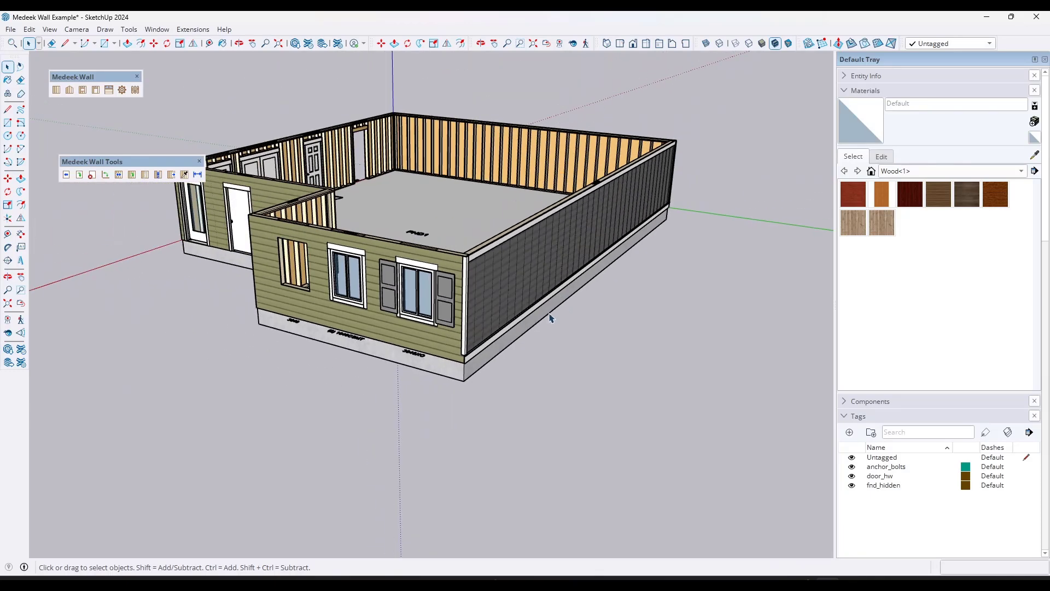
scroll(557, 293, "up", 1)
middle_click_drag(584, 257, 546, 245)
left_click(535, 241)
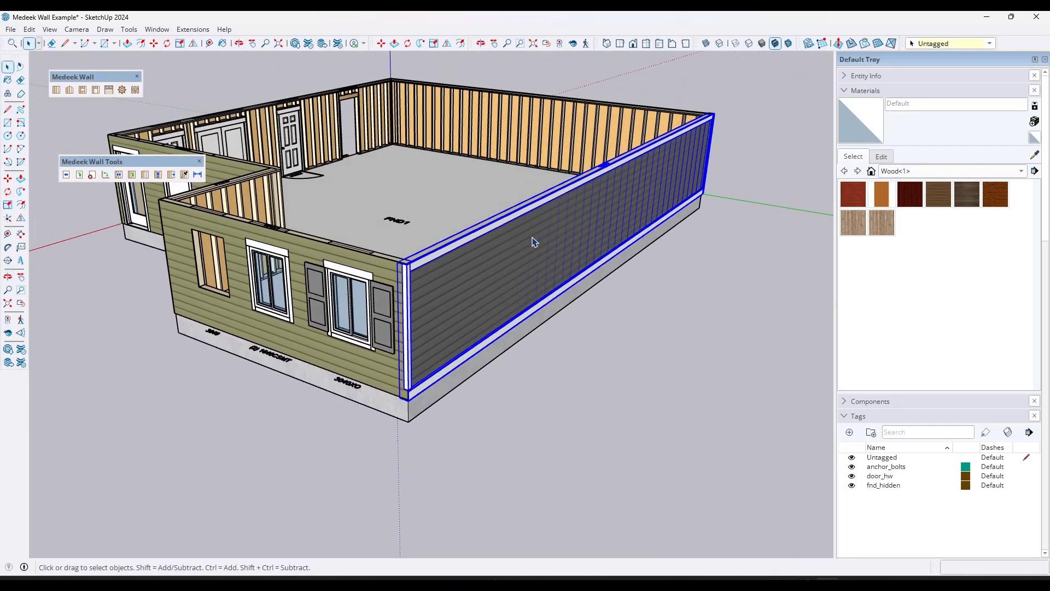
right_click(519, 244)
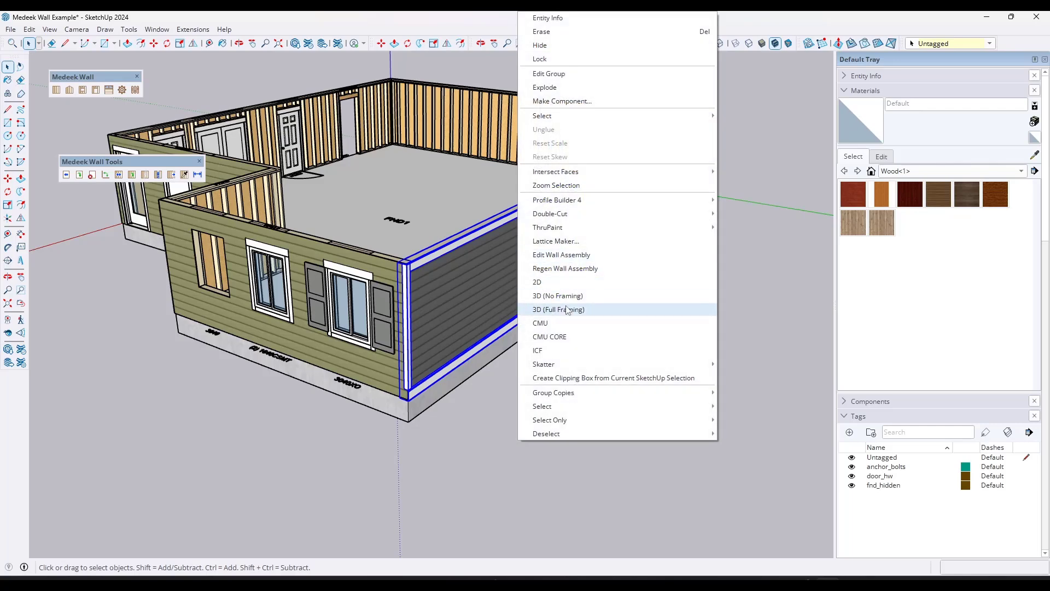
left_click(561, 255)
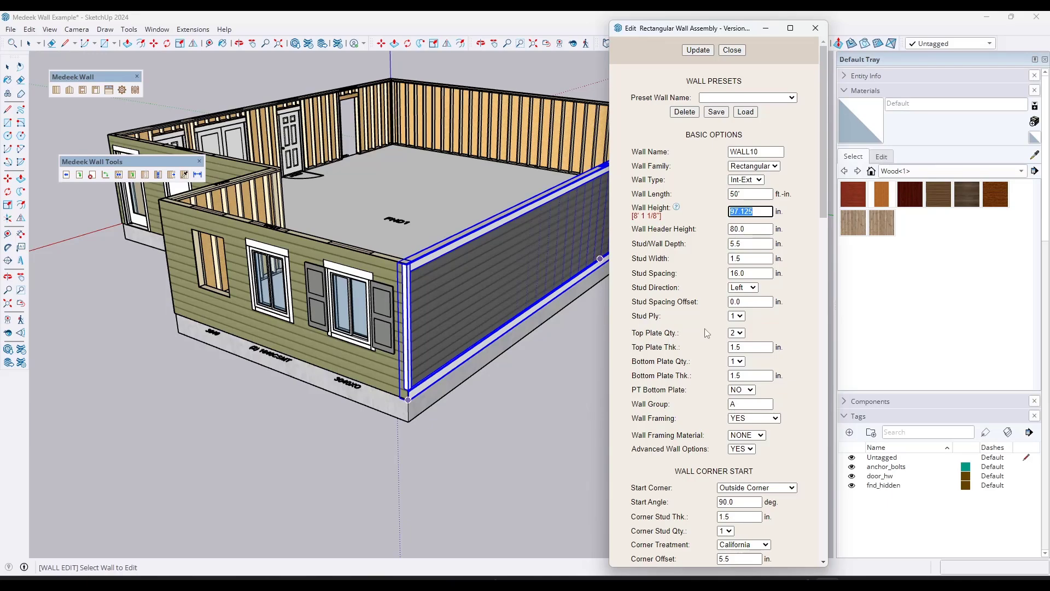
type("120")
left_click(694, 54)
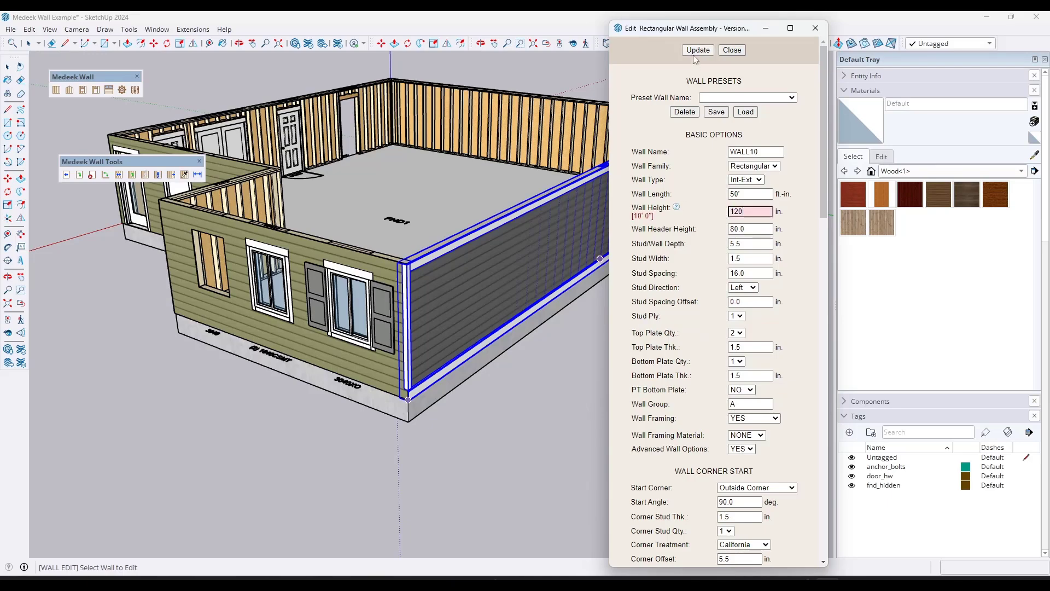
scroll(487, 202, "up", 5)
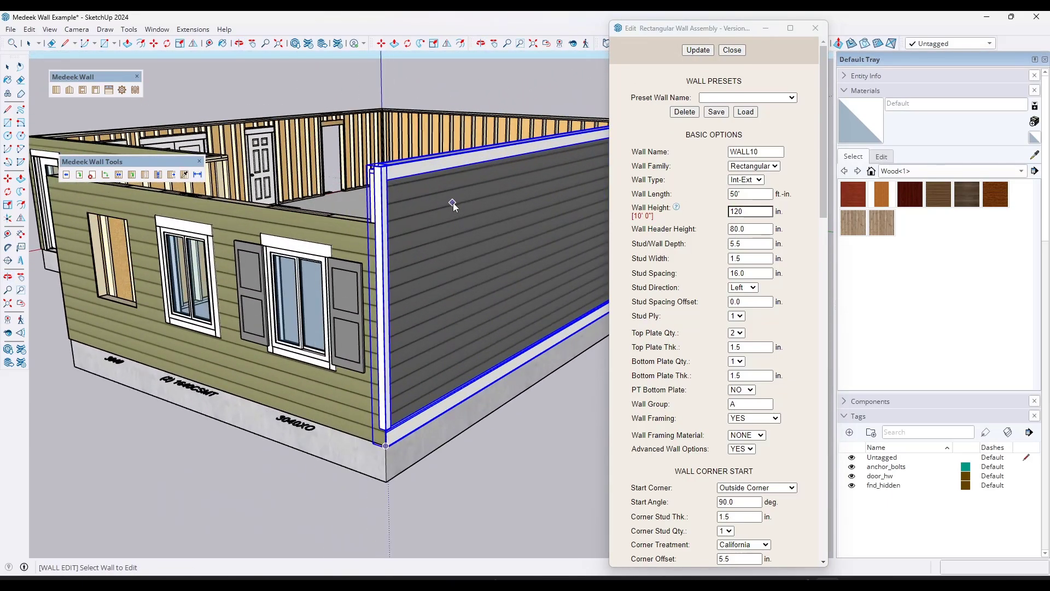
scroll(439, 202, "down", 5)
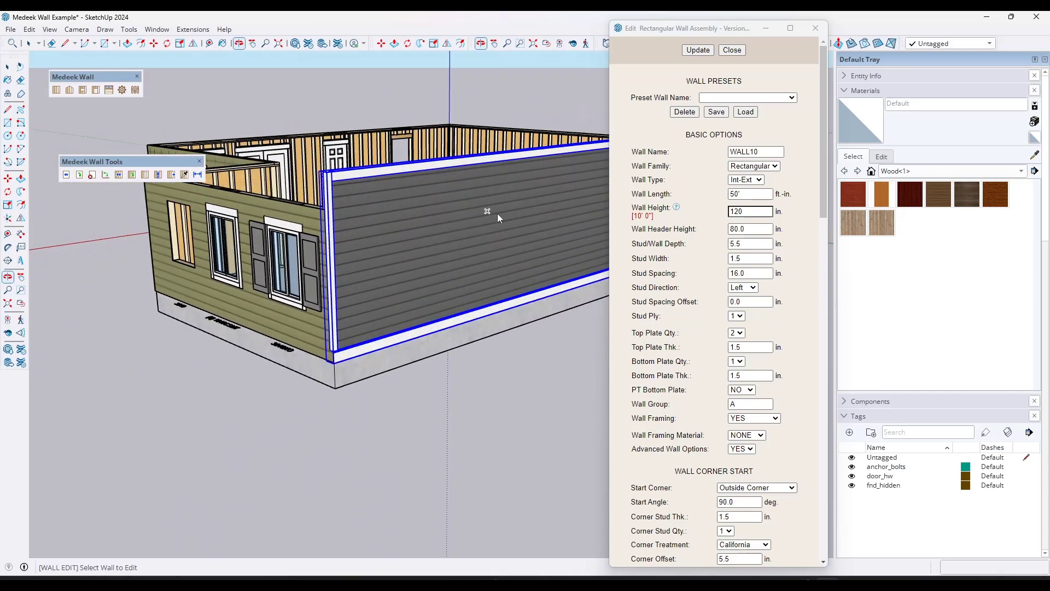
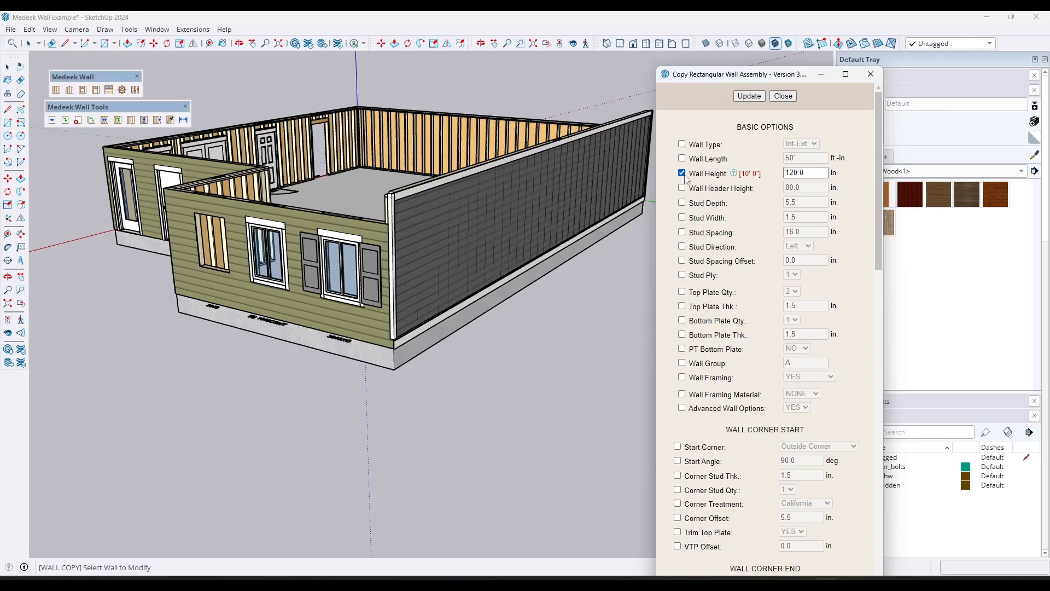
- Include Wall Cladding (YES) and Wall Cladding Material (Night Gray) in the wall properties to copy
scroll(713, 274, "down", 10)
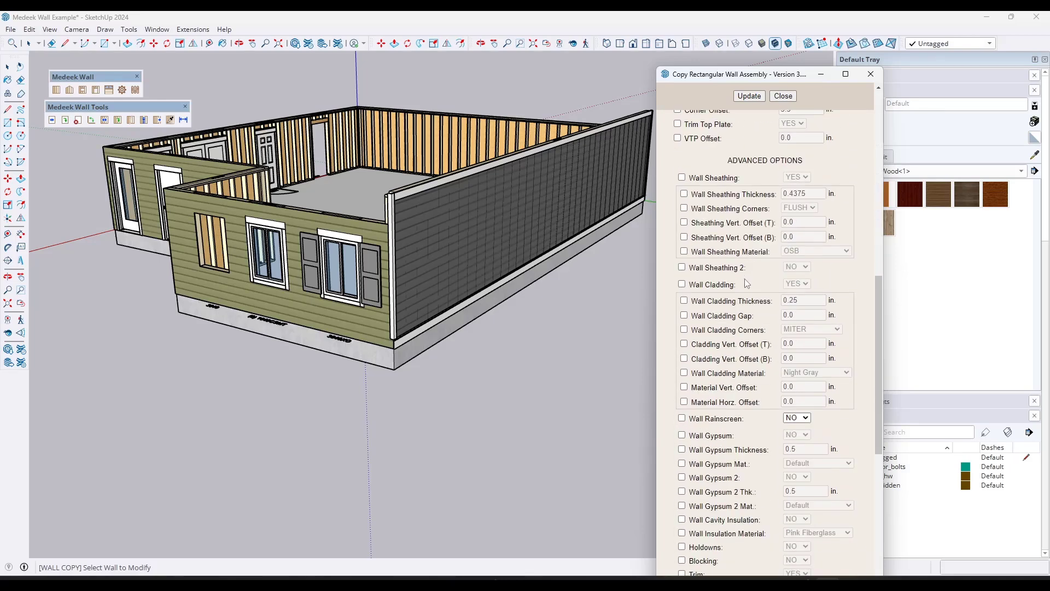
scroll(738, 297, "down", 2)
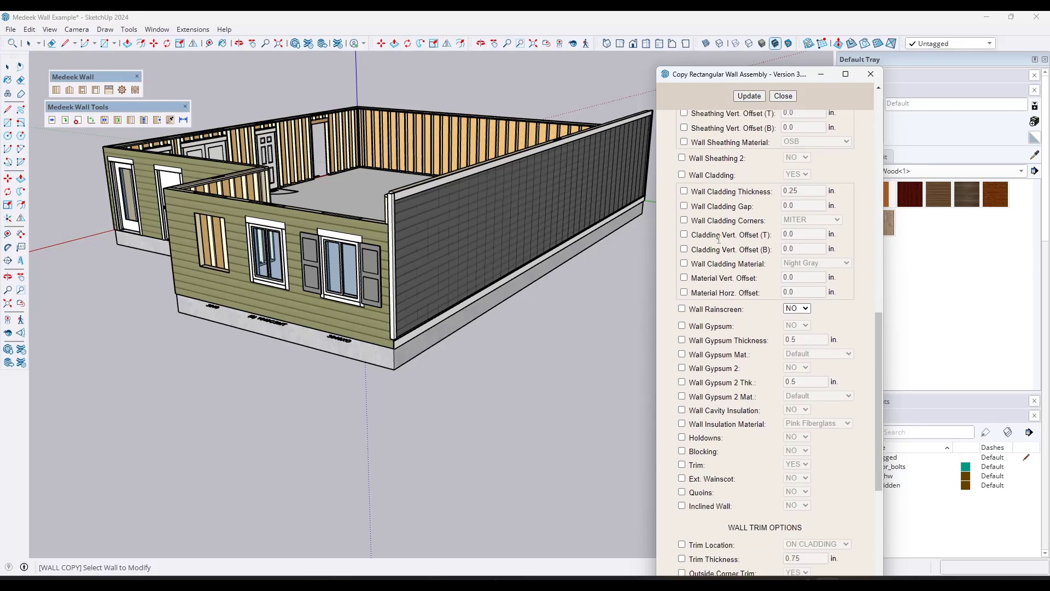
scroll(719, 239, "up", 1)
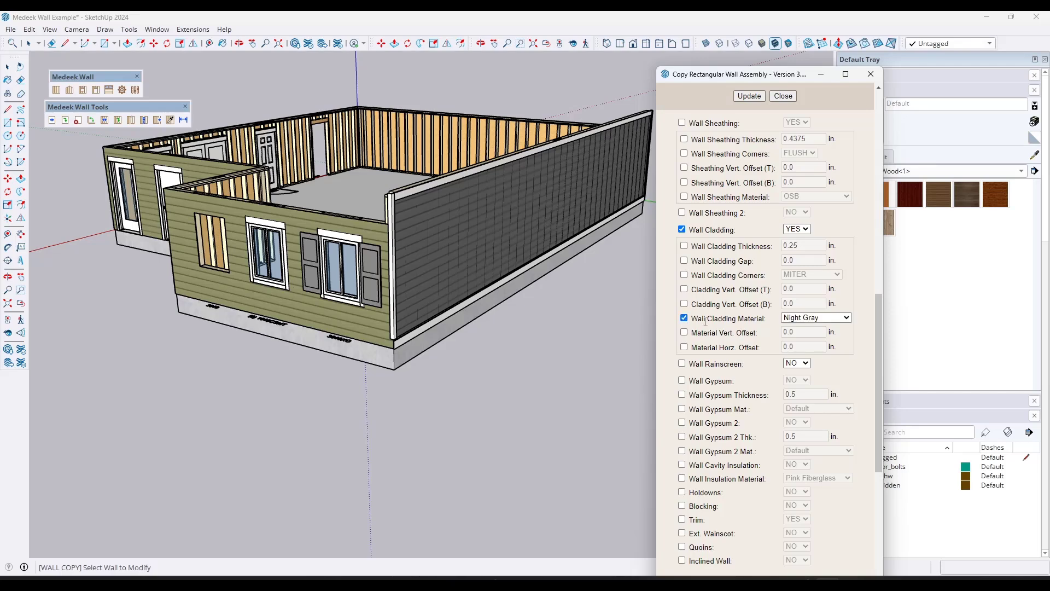
- Include Trim (YES) plus the trim location, thickness, outside and inside corner trim, their widths and Wainscot Cut in the copied properties
scroll(711, 328, "down", 6)
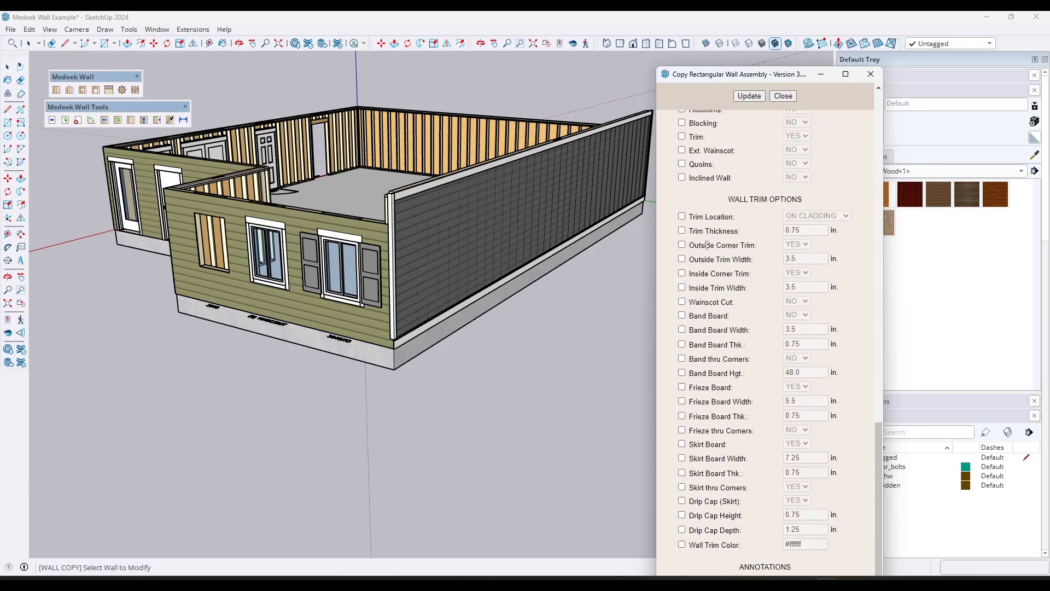
scroll(692, 279, "up", 2)
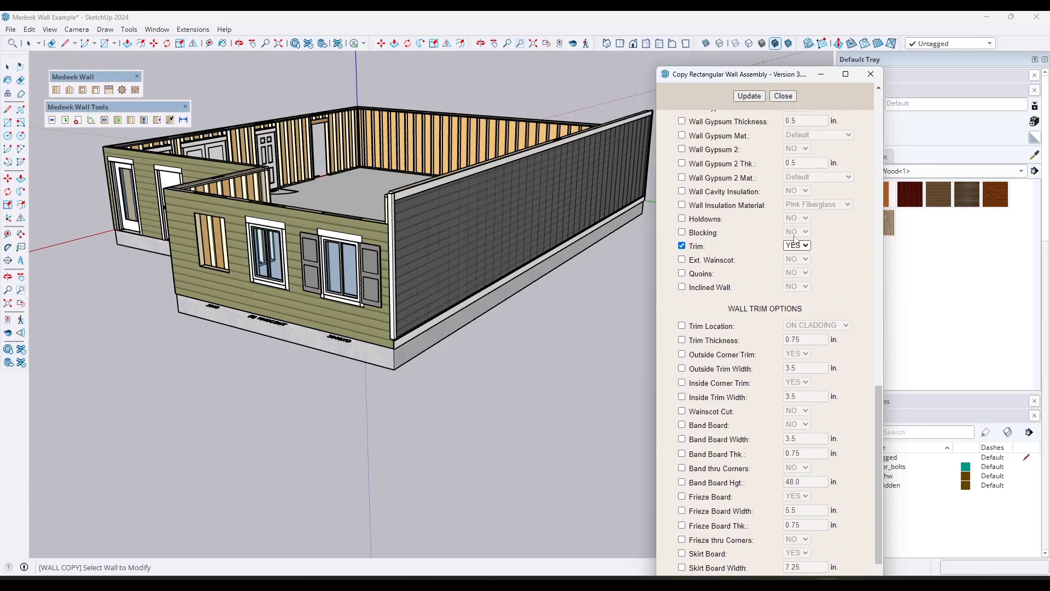
scroll(776, 245, "down", 2)
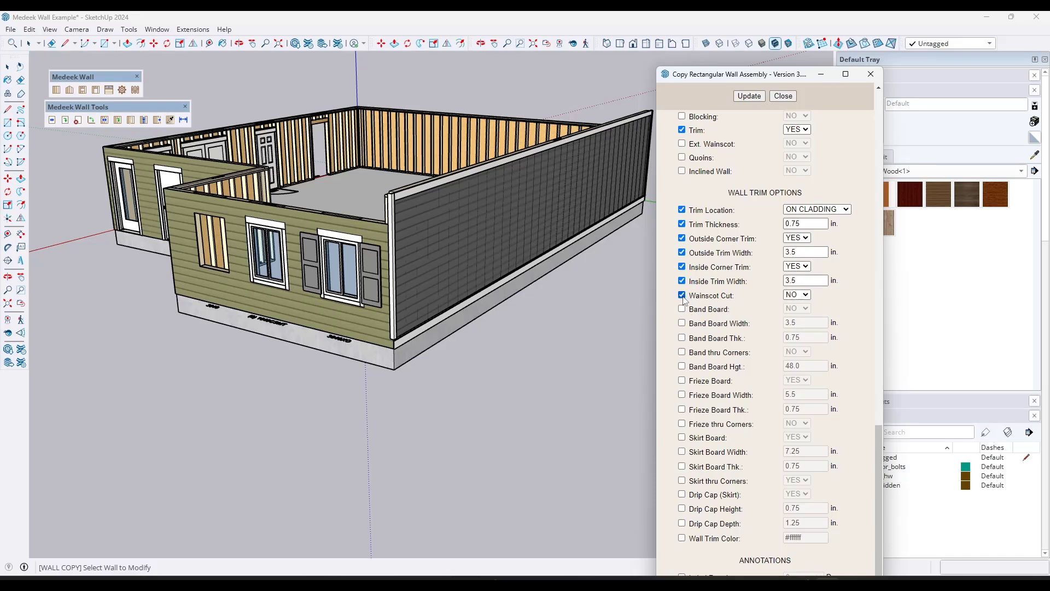
- Update the copy settings and apply the chosen height, cladding and trim properties to the building's other walls
scroll(455, 334, "down", 3)
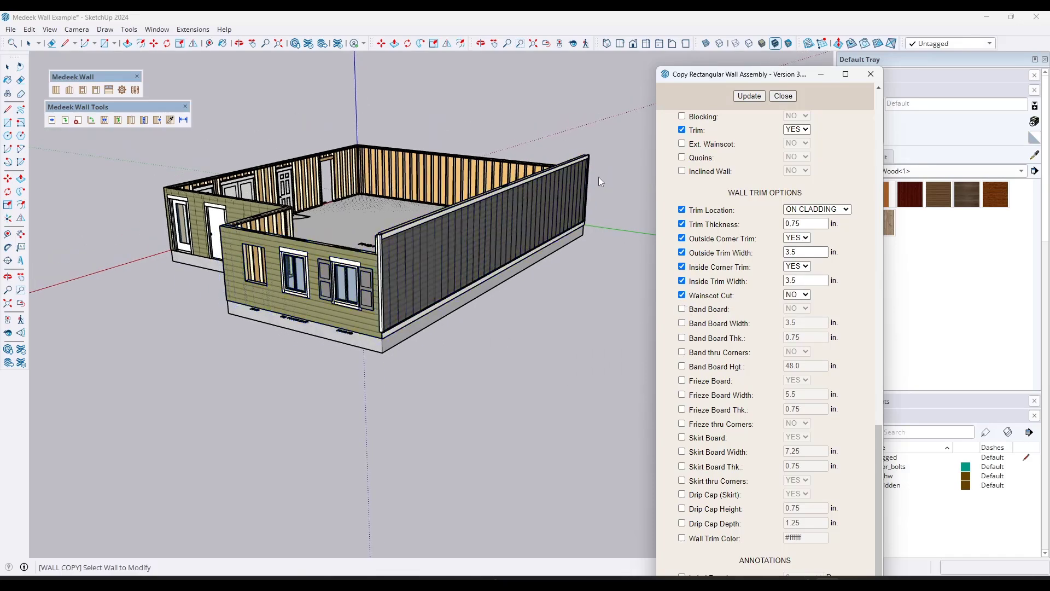
middle_click_drag(350, 262, 178, 338)
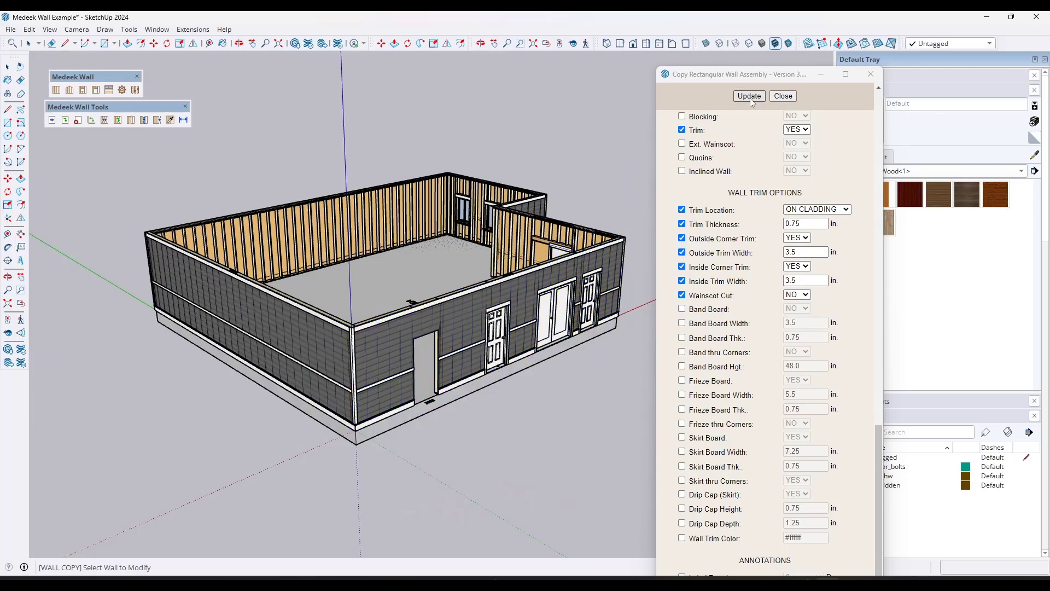
middle_click_drag(430, 320, 458, 304)
scroll(458, 304, "up", 5)
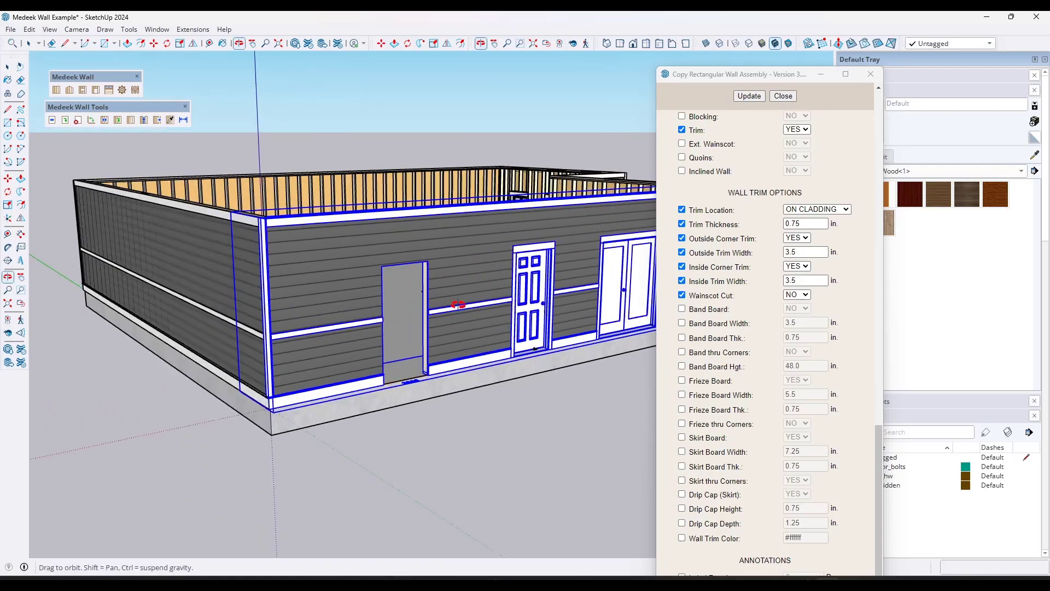
- Examine the cladding and trim on the wall with the doors and on its adjoining side wall
scroll(459, 304, "down", 5)
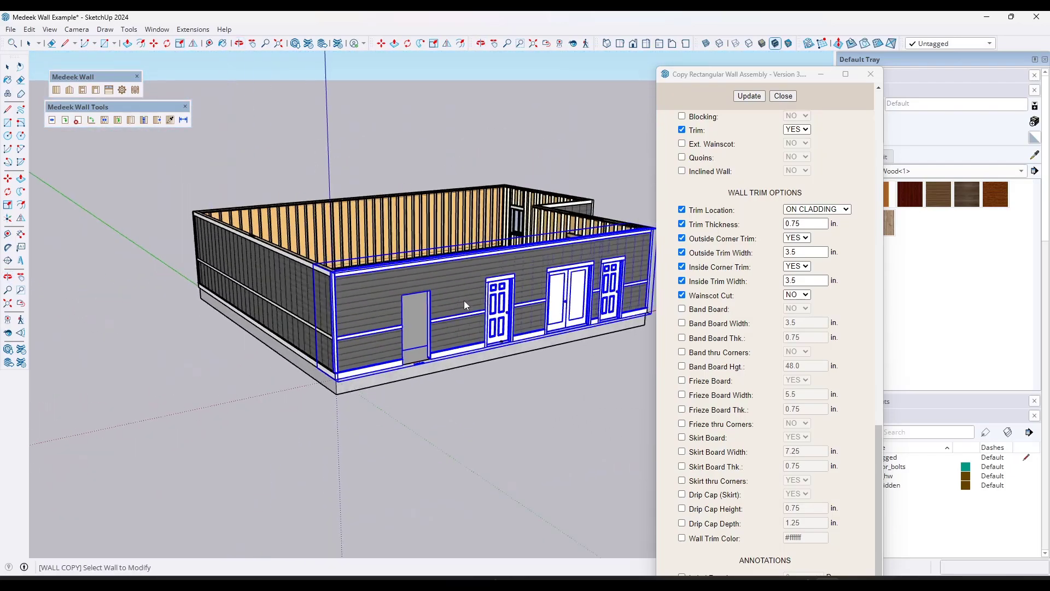
scroll(465, 305, "down", 2)
scroll(572, 300, "up", 2)
scroll(580, 300, "up", 2)
middle_click_drag(580, 299, 470, 276)
scroll(557, 298, "down", 1)
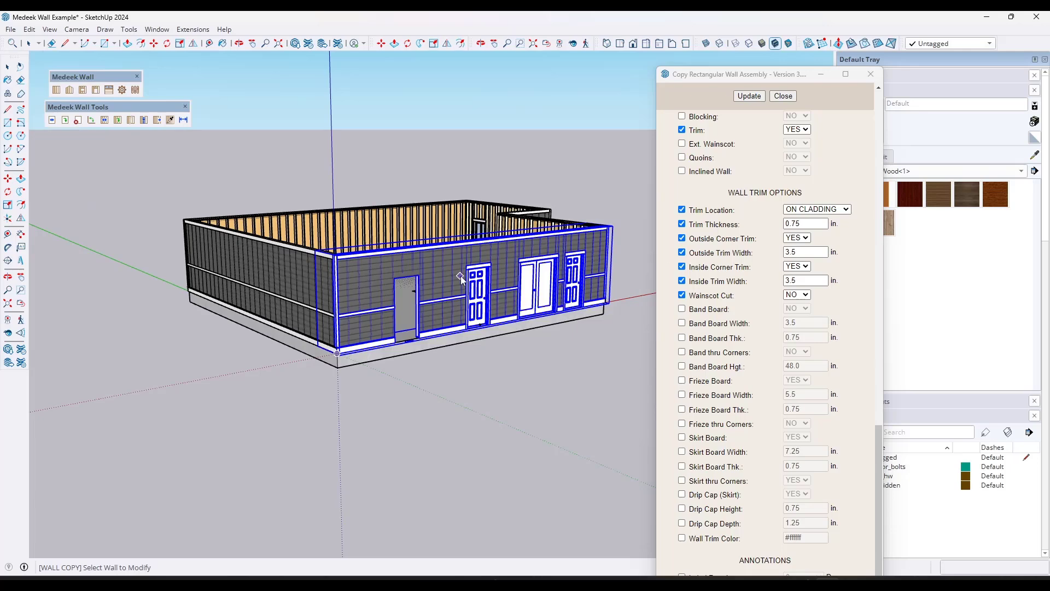
middle_click_drag(524, 279, 551, 286)
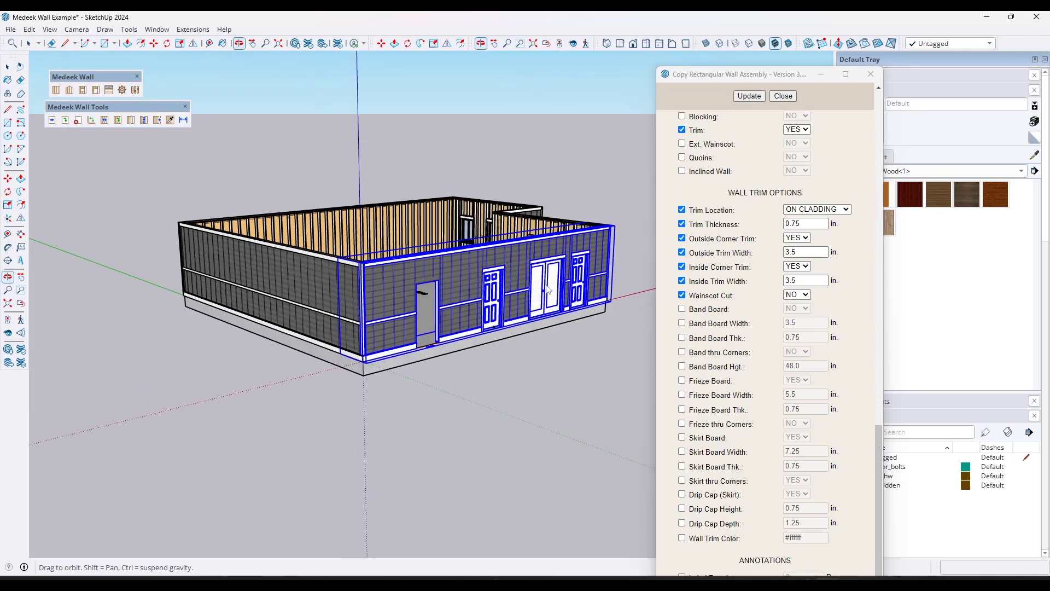
scroll(564, 233, "up", 1)
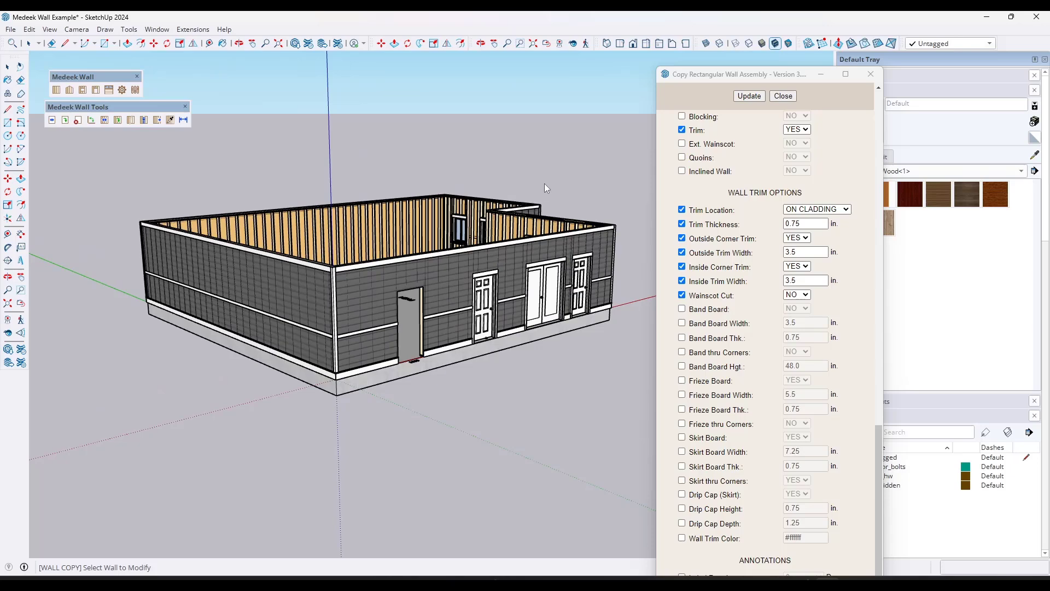
- Leave the wall copy tool, examine the windowless side wall's cladding up close and close the copy settings
key("space")
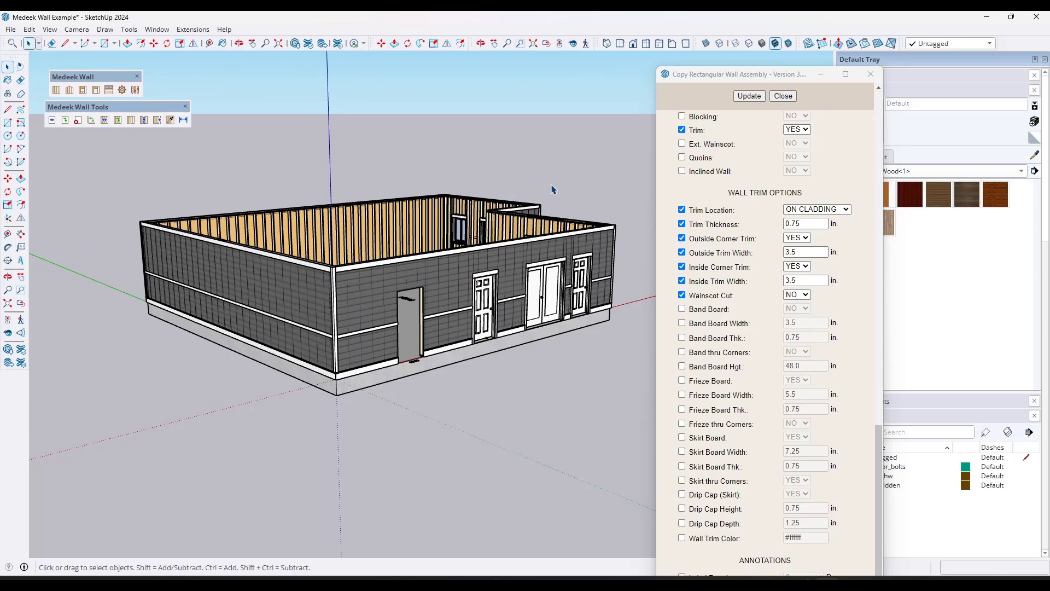
scroll(362, 297, "up", 2)
scroll(280, 290, "up", 1)
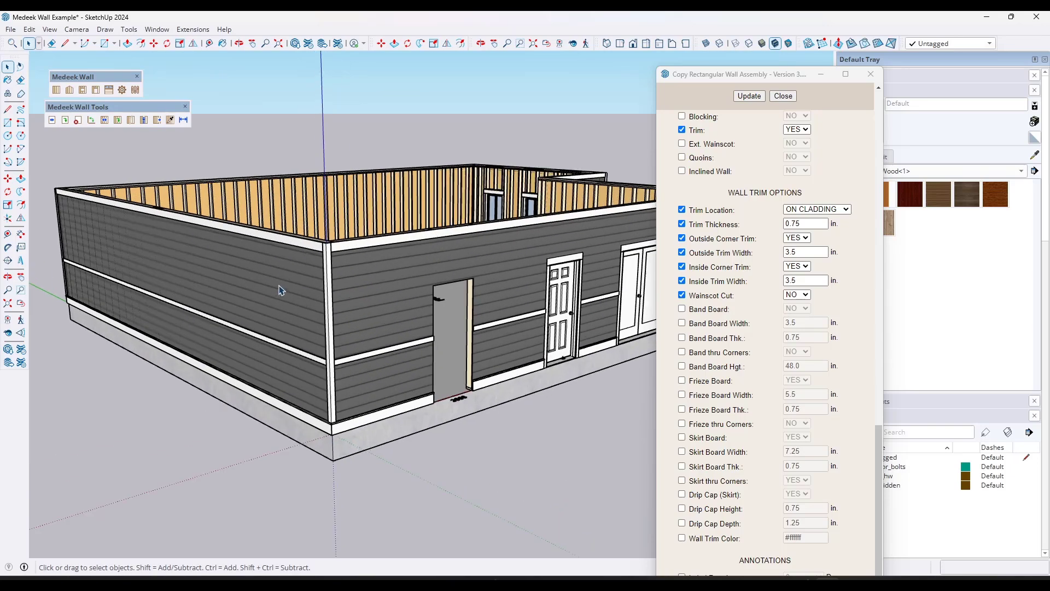
scroll(387, 279, "down", 2)
scroll(252, 284, "up", 3)
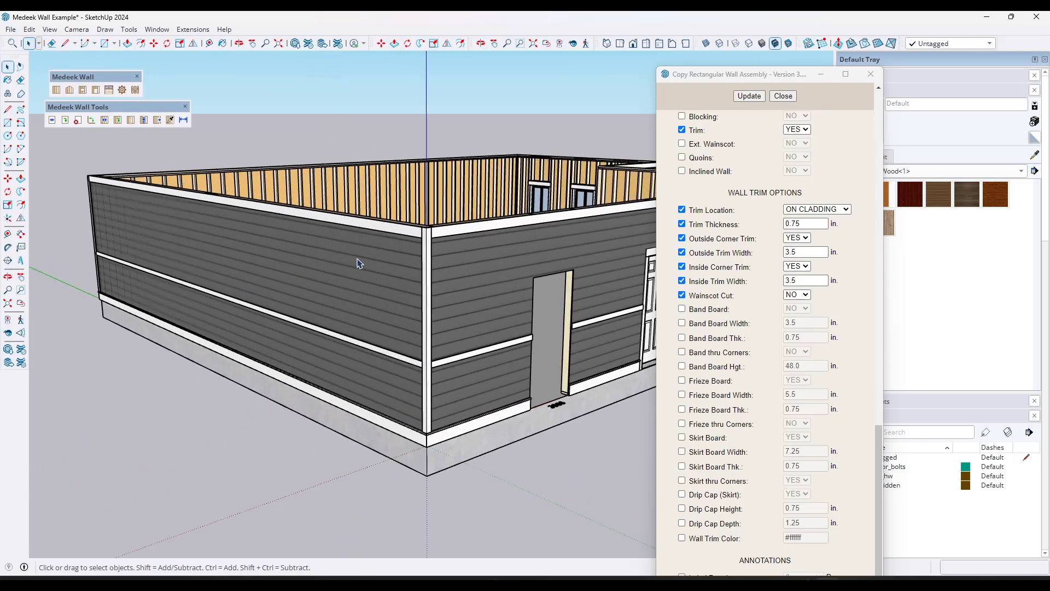
left_click(359, 264)
scroll(279, 265, "up", 2)
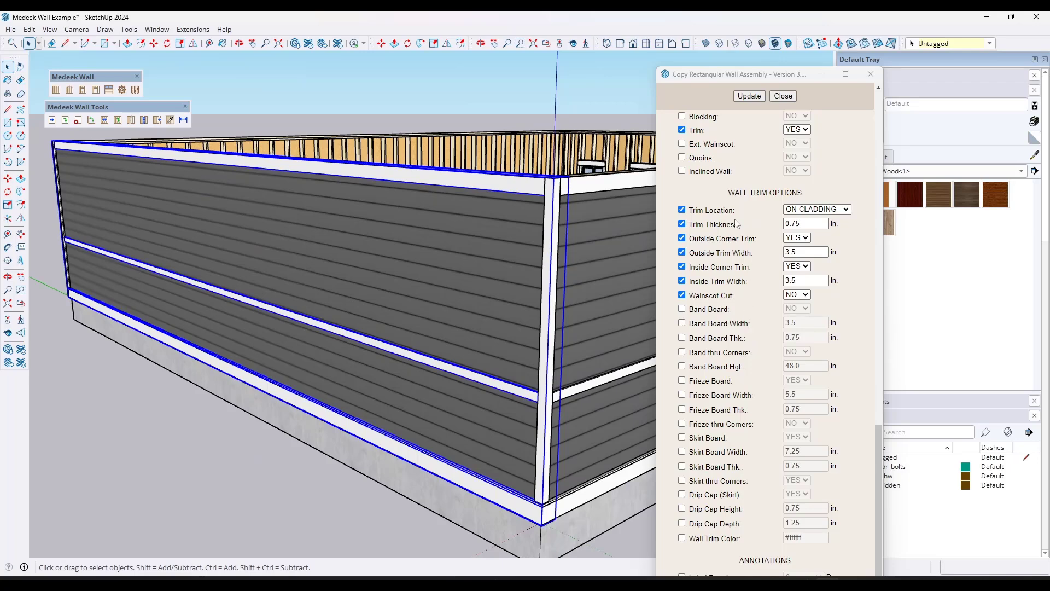
scroll(491, 268, "up", 8)
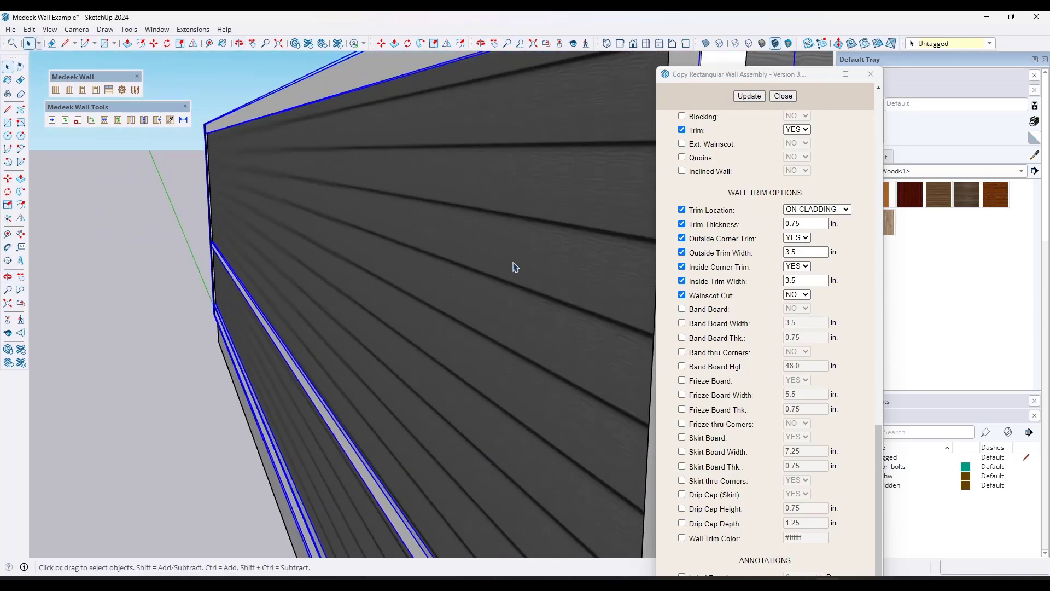
middle_click_drag(513, 263, 549, 262)
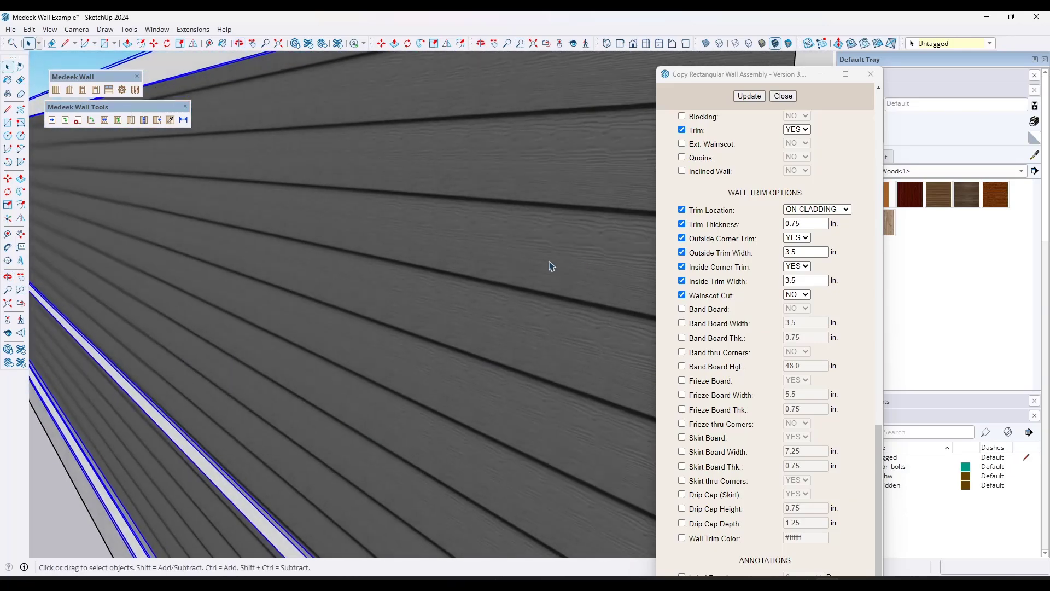
scroll(551, 266, "down", 5)
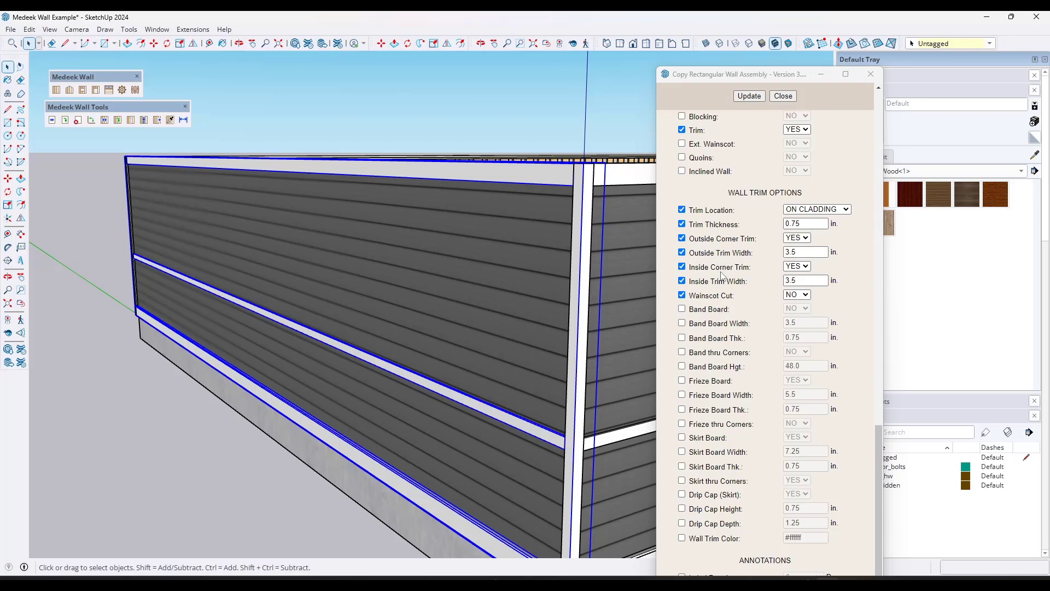
scroll(721, 276, "up", 1)
left_click(870, 74)
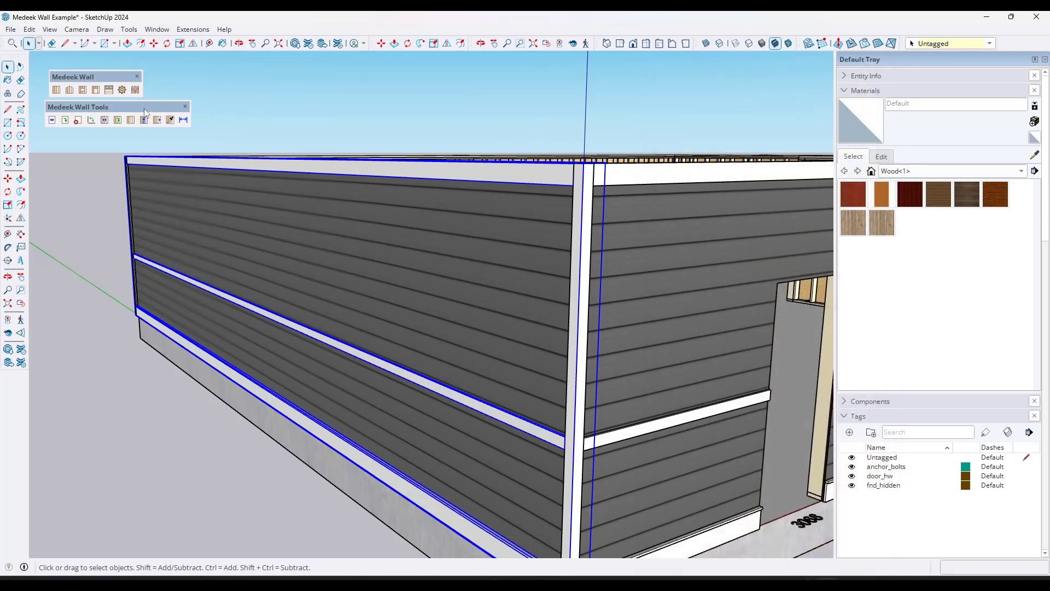
- Start a wall copy from the windowless gray side wall, include Trim in the copied properties and set it to NO
left_click(173, 122)
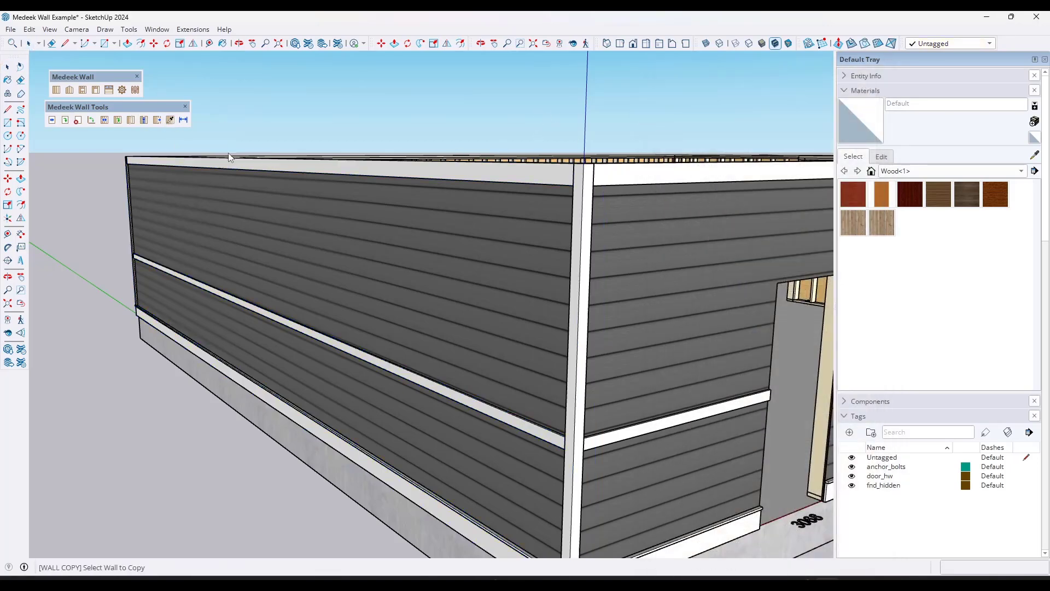
left_click(361, 250)
scroll(771, 261, "down", 14)
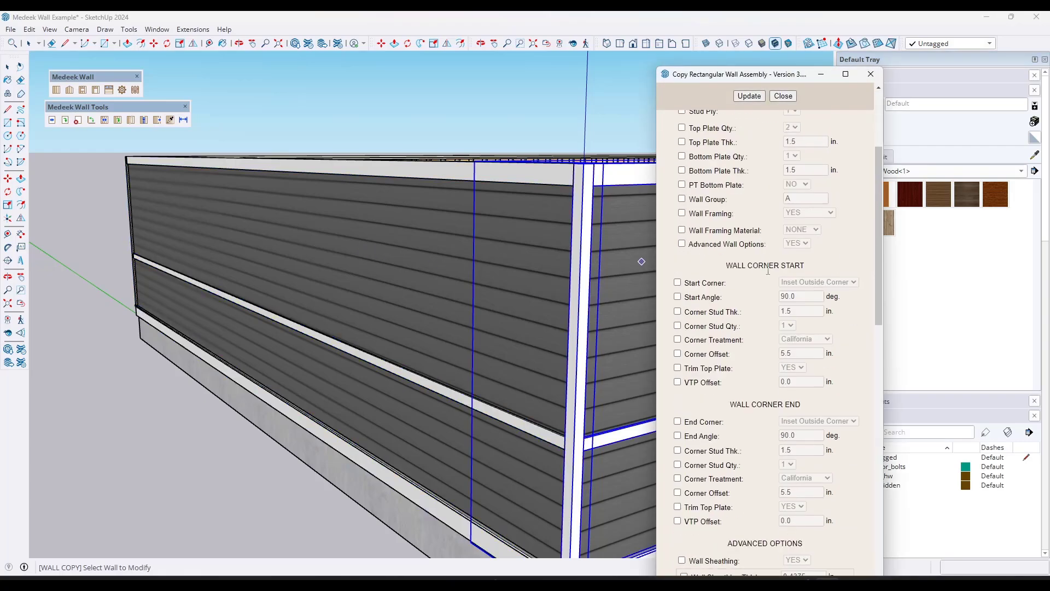
scroll(760, 315, "down", 8)
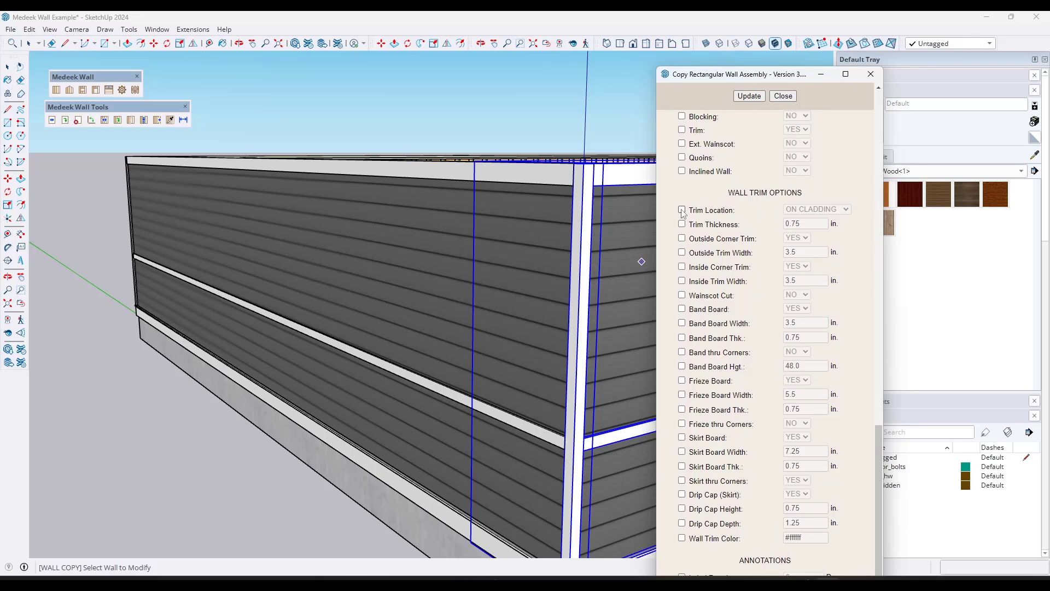
scroll(700, 206, "up", 1)
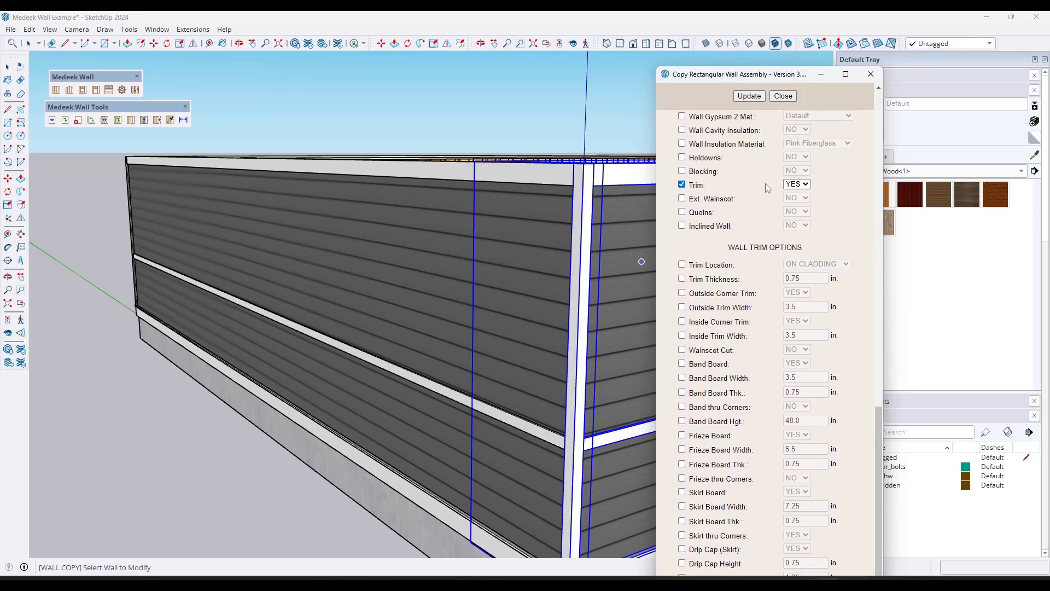
left_click(796, 184)
left_click(794, 204)
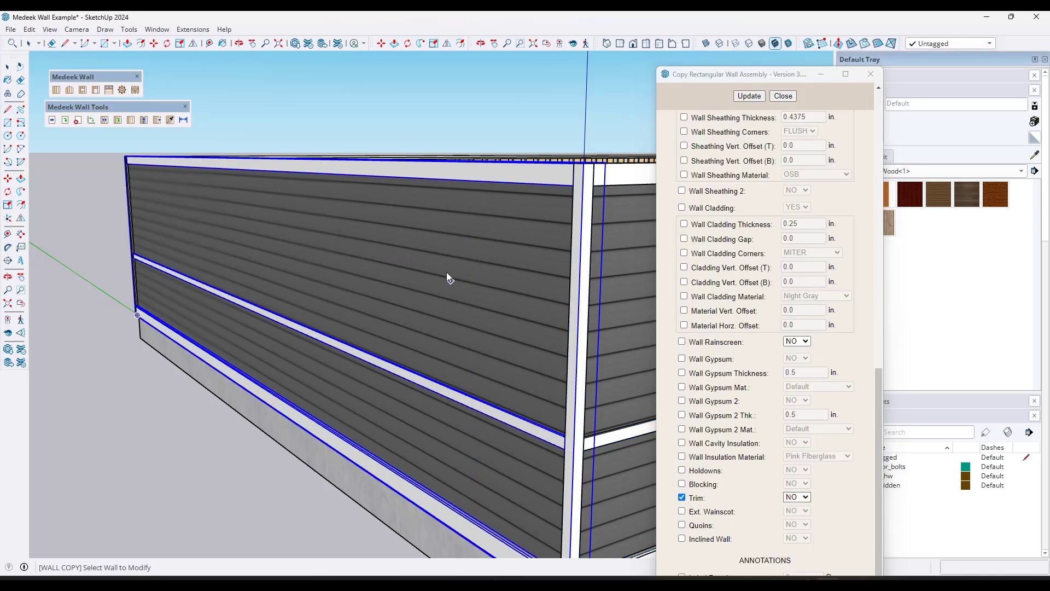
- Update the copy settings and apply the no-trim property to the side wall and the adjoining door wall
left_click(748, 97)
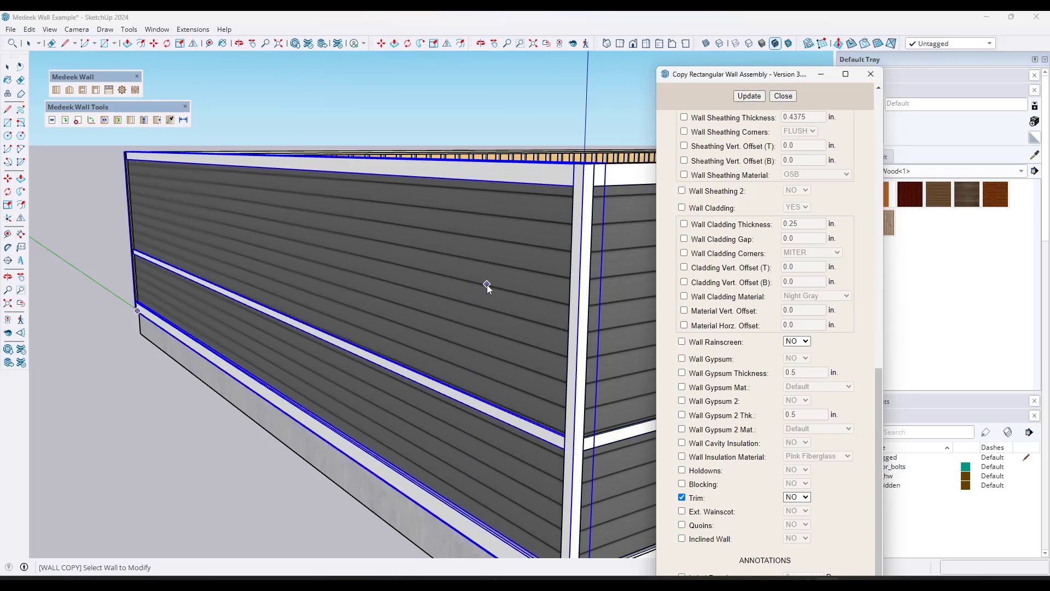
scroll(439, 270, "down", 2)
middle_click_drag(440, 271, 444, 321)
scroll(444, 321, "down", 2)
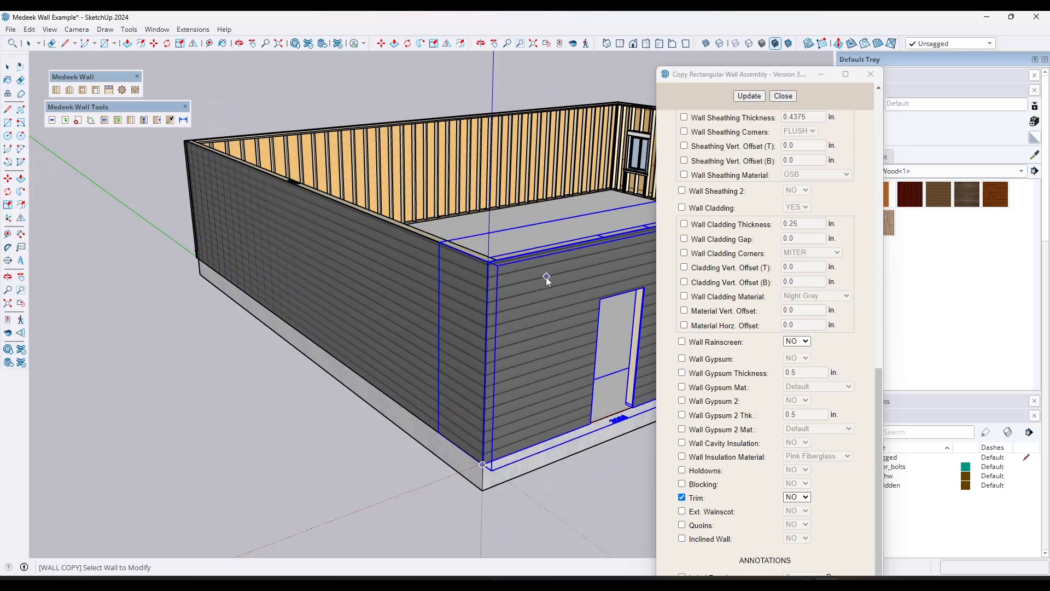
scroll(484, 280, "up", 3)
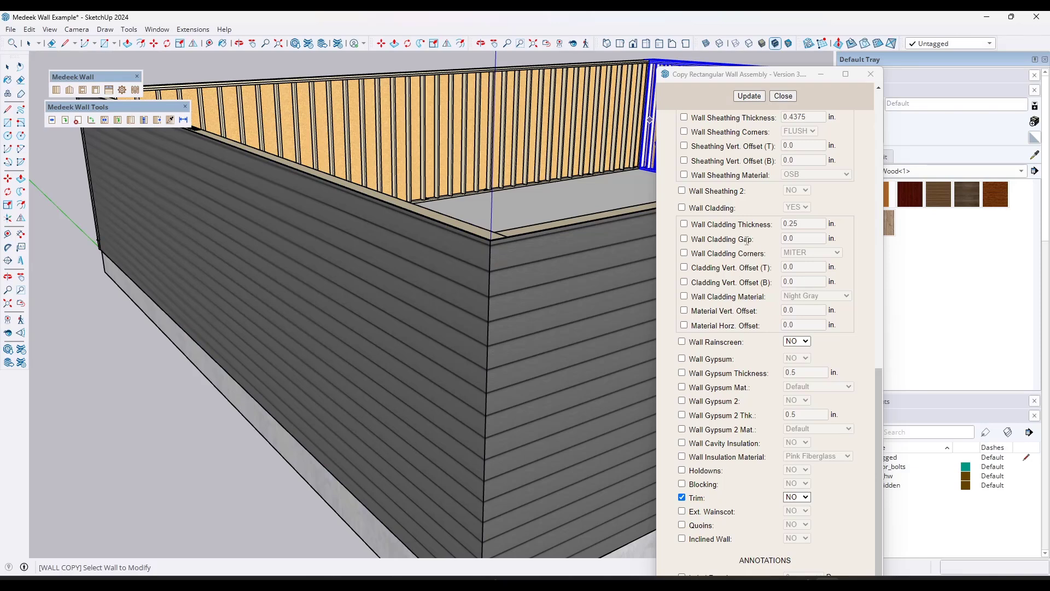
- Include Wall Cladding and its material in the copied properties and set the cladding material to battens_12.0_1.5_0.75
scroll(747, 241, "up", 1)
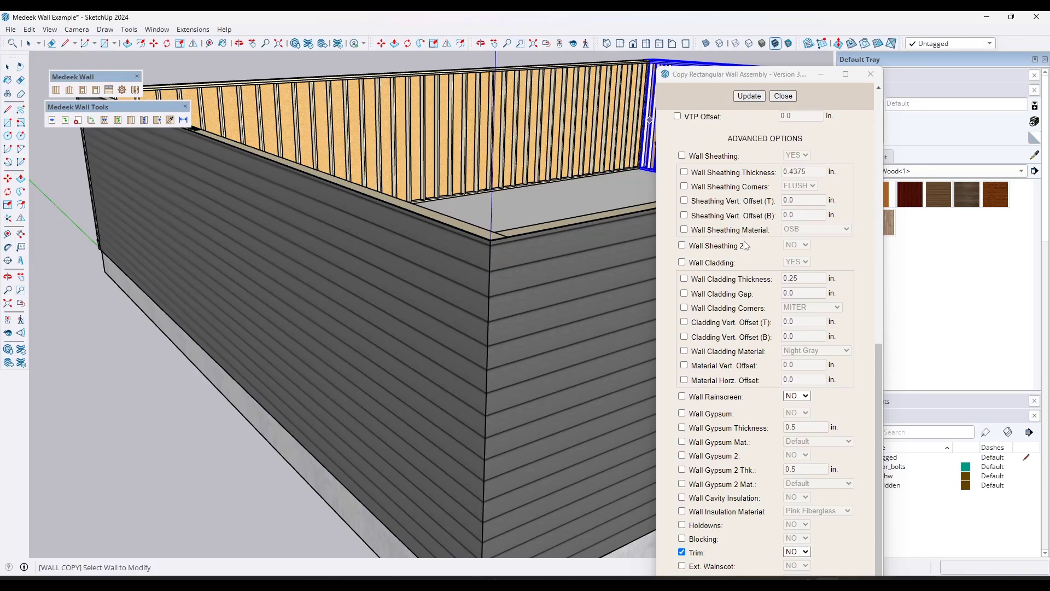
left_click(682, 262)
scroll(719, 281, "down", 1)
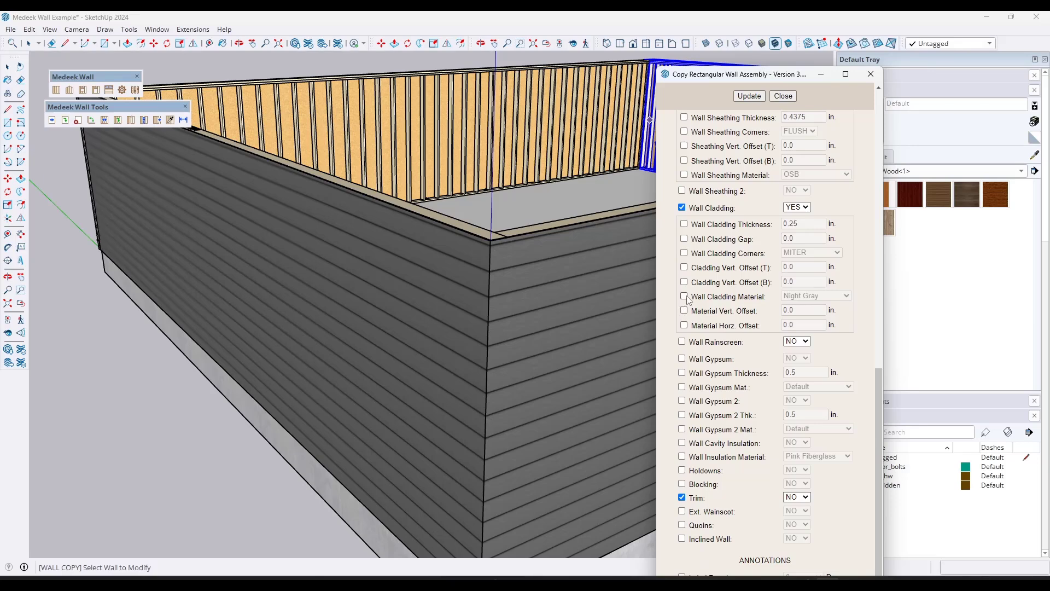
left_click(808, 299)
scroll(817, 470, "down", 3)
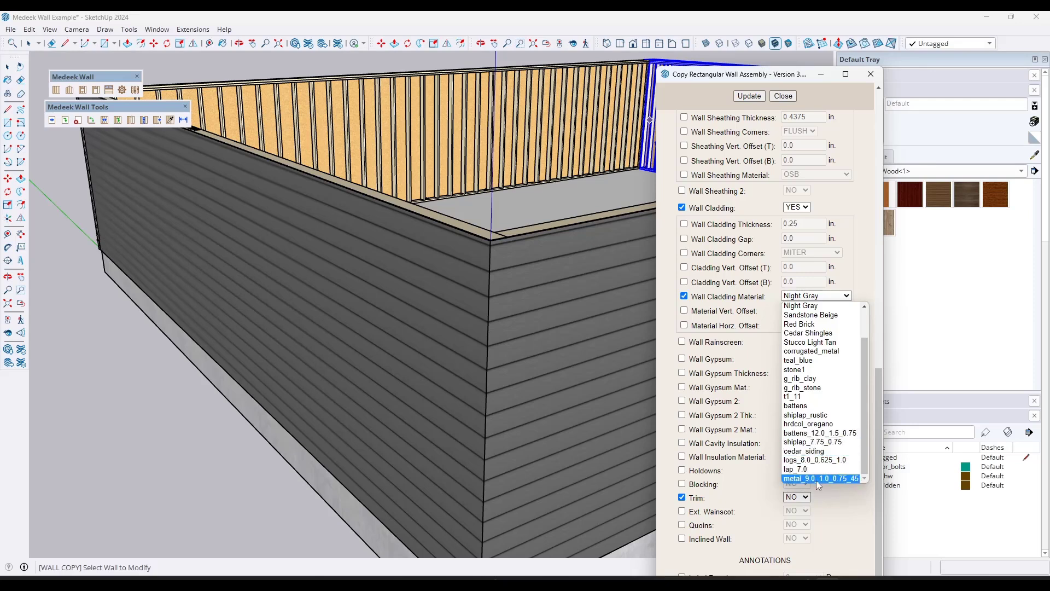
left_click(821, 433)
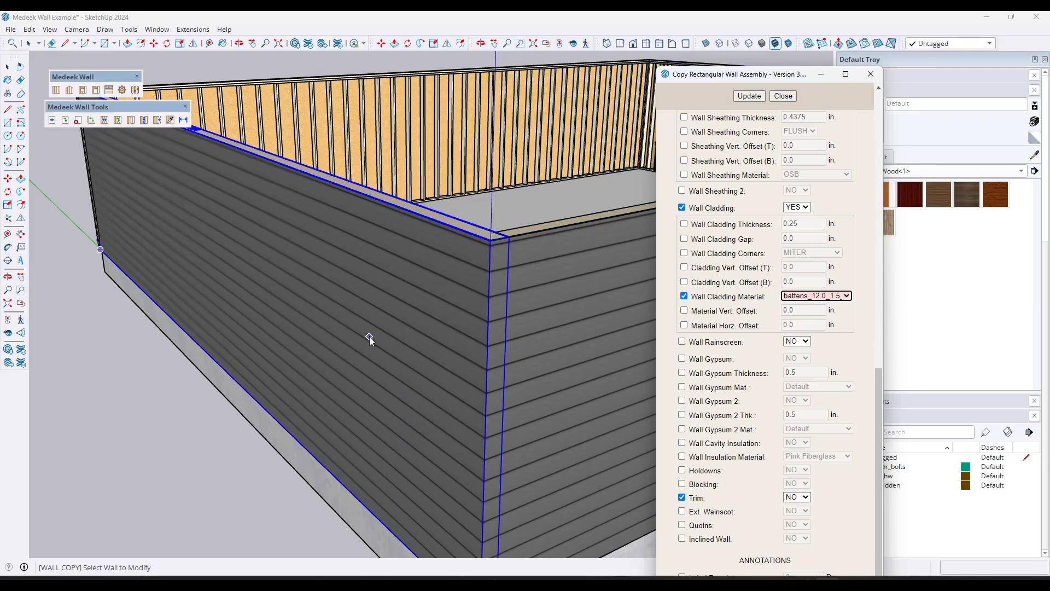
- Update the copy settings and apply the battens cladding to the windowless gray side wall
left_click(370, 337)
left_click(759, 96)
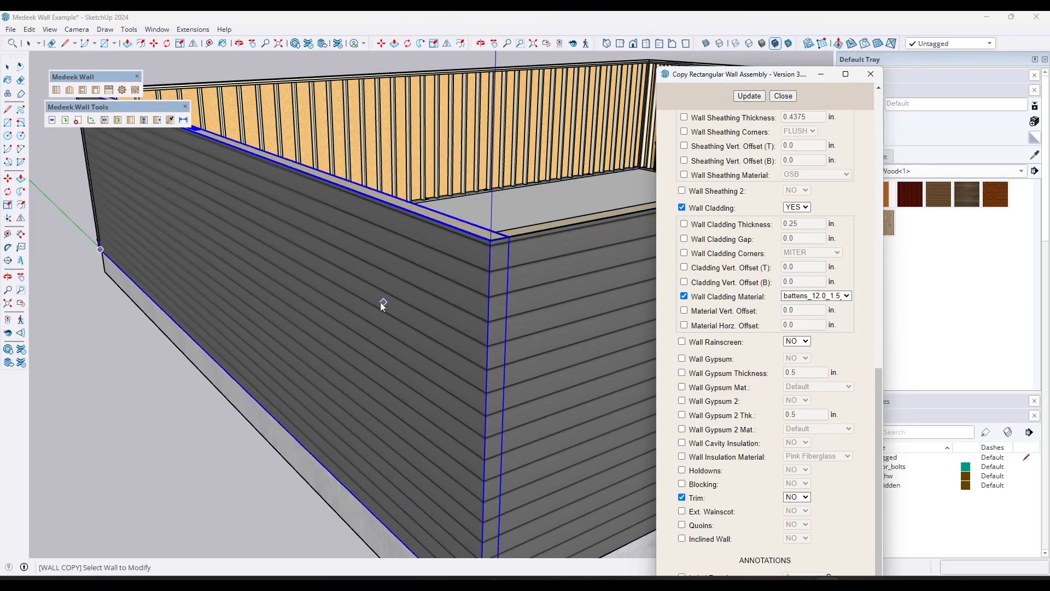
left_click(379, 302)
middle_click_drag(425, 284, 523, 314)
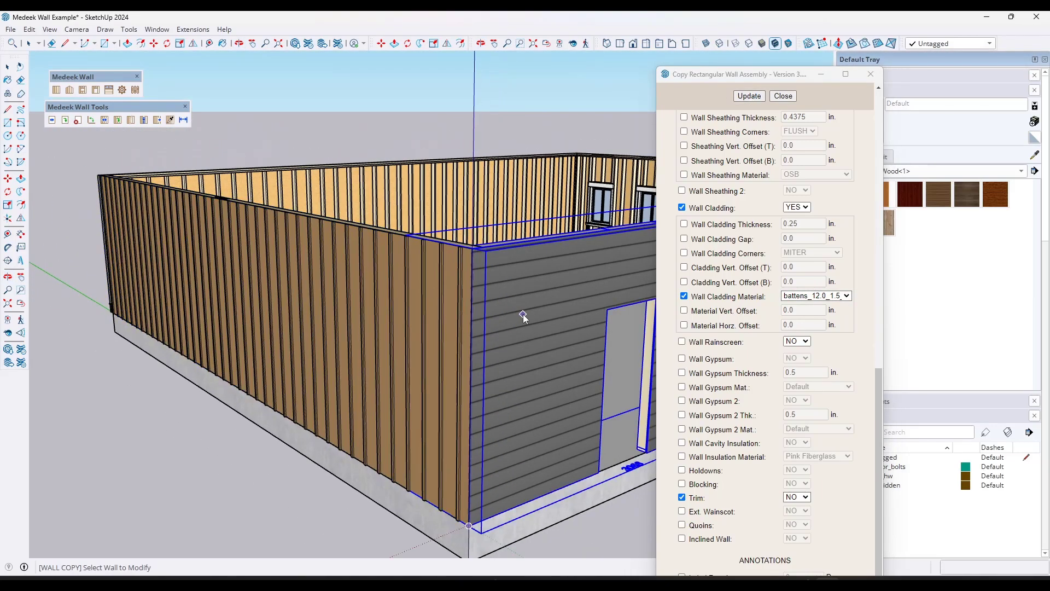
- Apply the battens_12.0_1.5_0.75 cladding to the door wall adjoining the battens-clad side wall
left_click(522, 314)
scroll(576, 288, "down", 1)
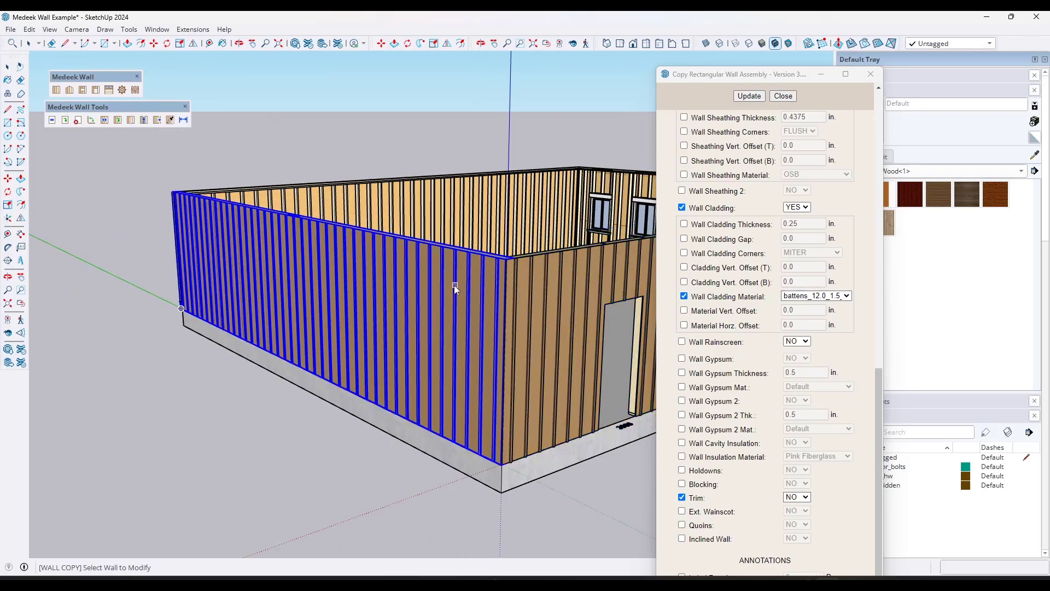
- Examine the battens cladding along the door wall, above the door trim and at the corner with the side wall
scroll(521, 283, "up", 7)
middle_click_drag(502, 284, 385, 281)
scroll(385, 281, "down", 5)
scroll(547, 320, "up", 5)
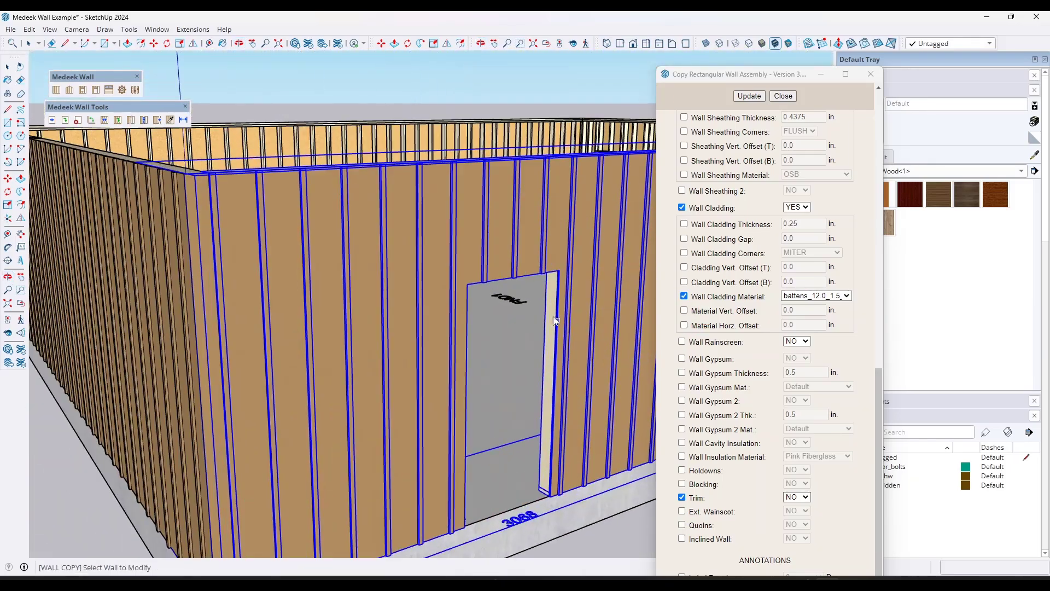
scroll(484, 260, "down", 7)
scroll(544, 244, "up", 7)
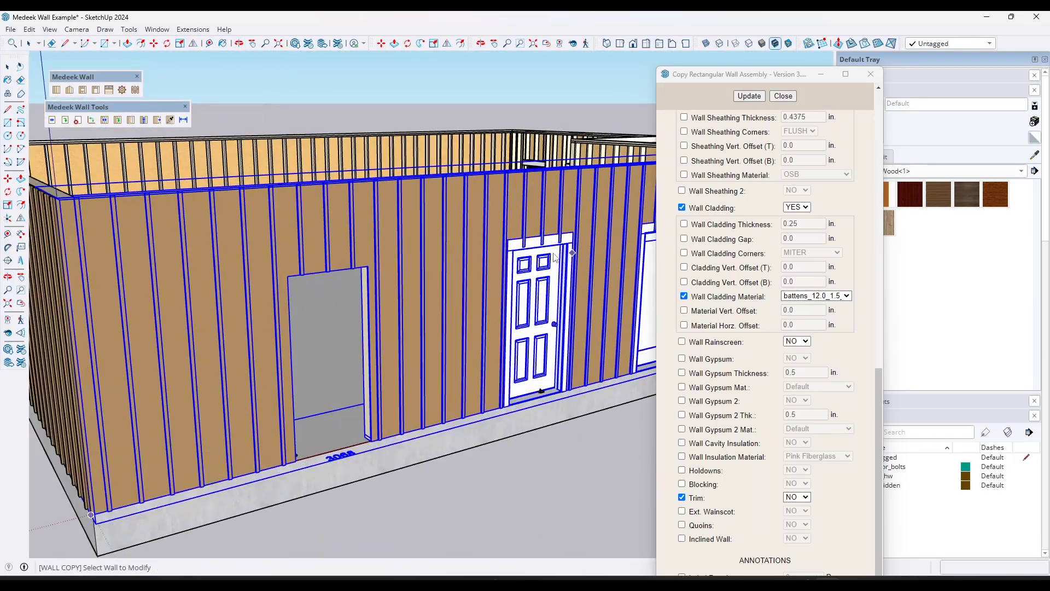
scroll(373, 240, "down", 2)
scroll(492, 225, "up", 2)
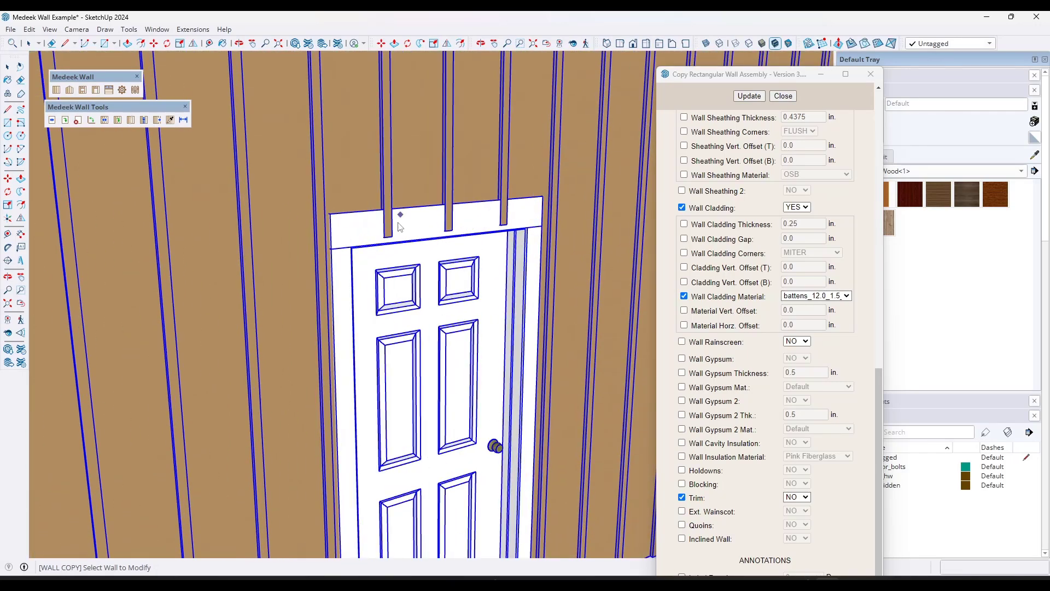
middle_click_drag(413, 226, 446, 217)
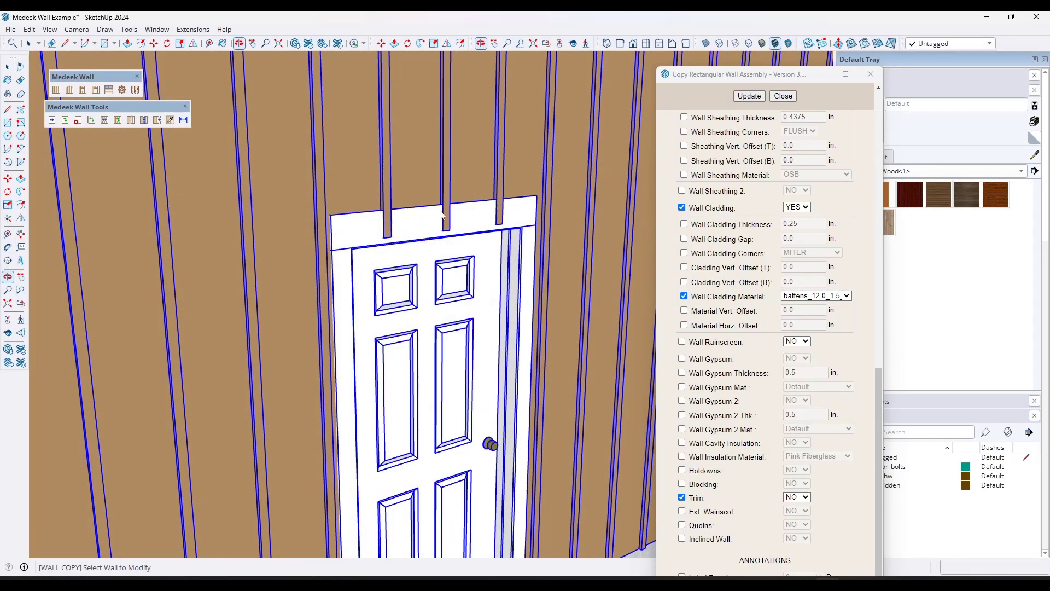
scroll(459, 228, "down", 2)
scroll(460, 231, "down", 1)
scroll(495, 247, "down", 2)
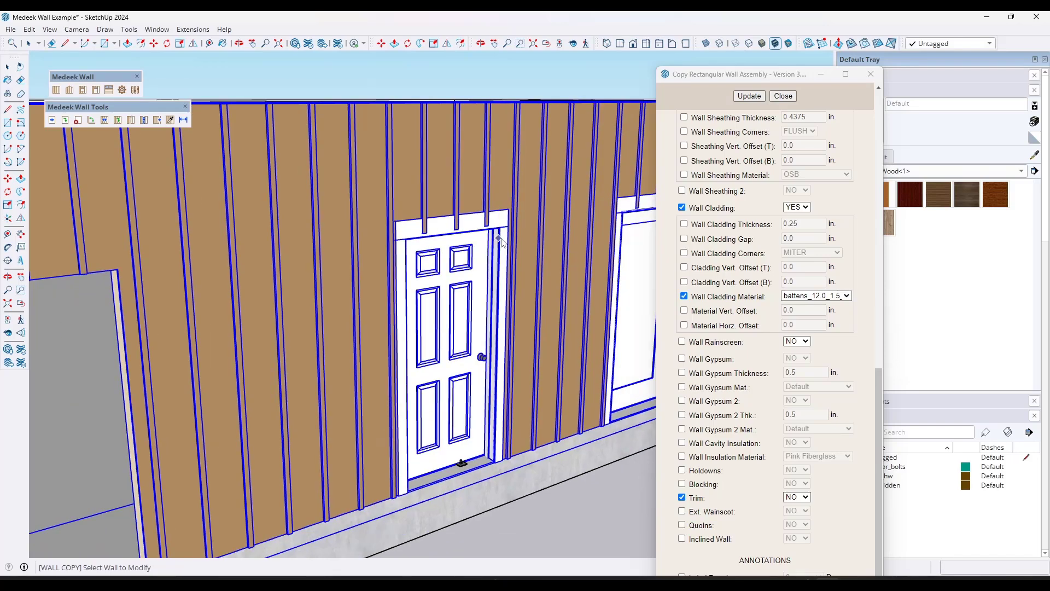
scroll(525, 246, "down", 5)
middle_click_drag(531, 240, 199, 226)
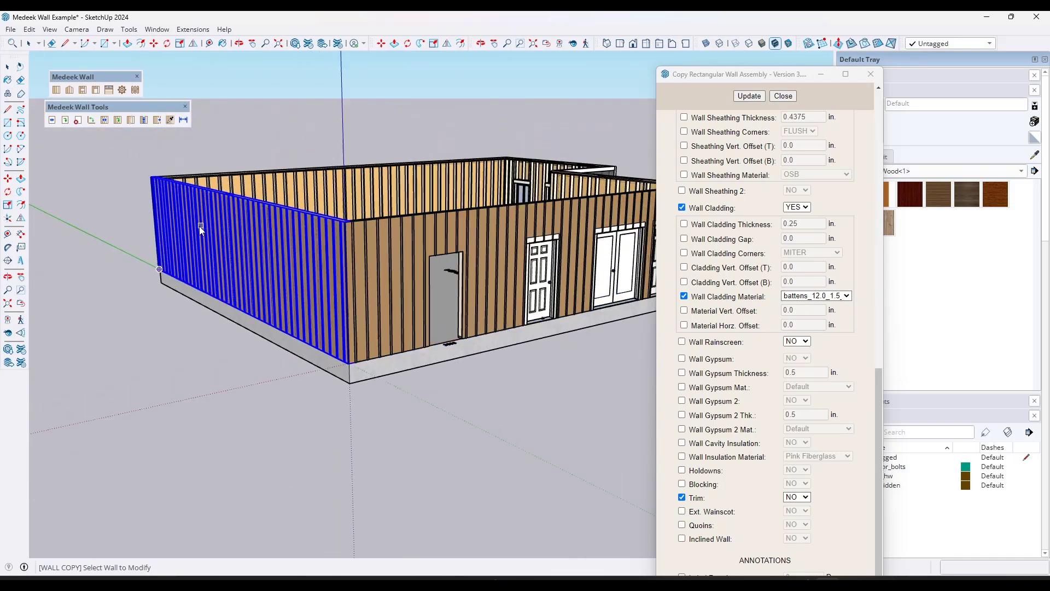
scroll(200, 225, "up", 5)
scroll(456, 272, "up", 2)
scroll(250, 216, "down", 4)
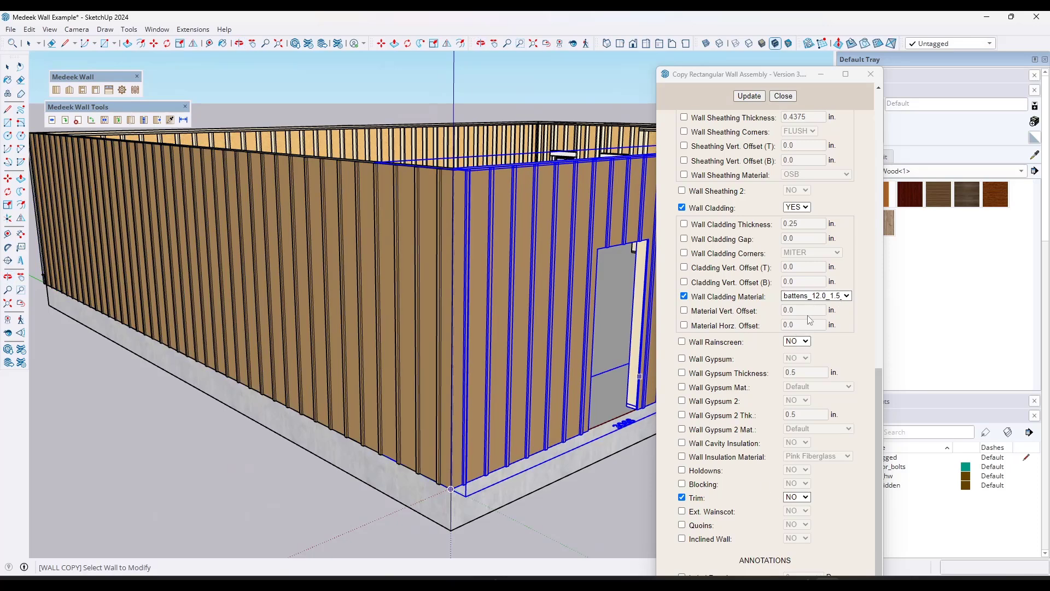
- Set the copied cladding material to shiplap_7.75_0.75 and apply it to the windowless side wall and the adjoining door wall
left_click(798, 296)
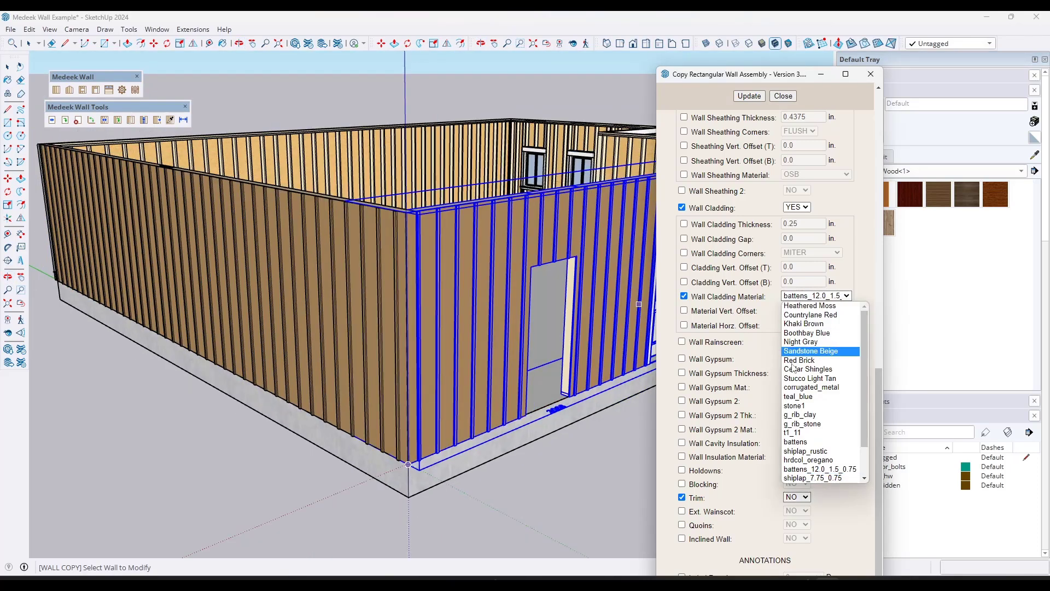
left_click(807, 479)
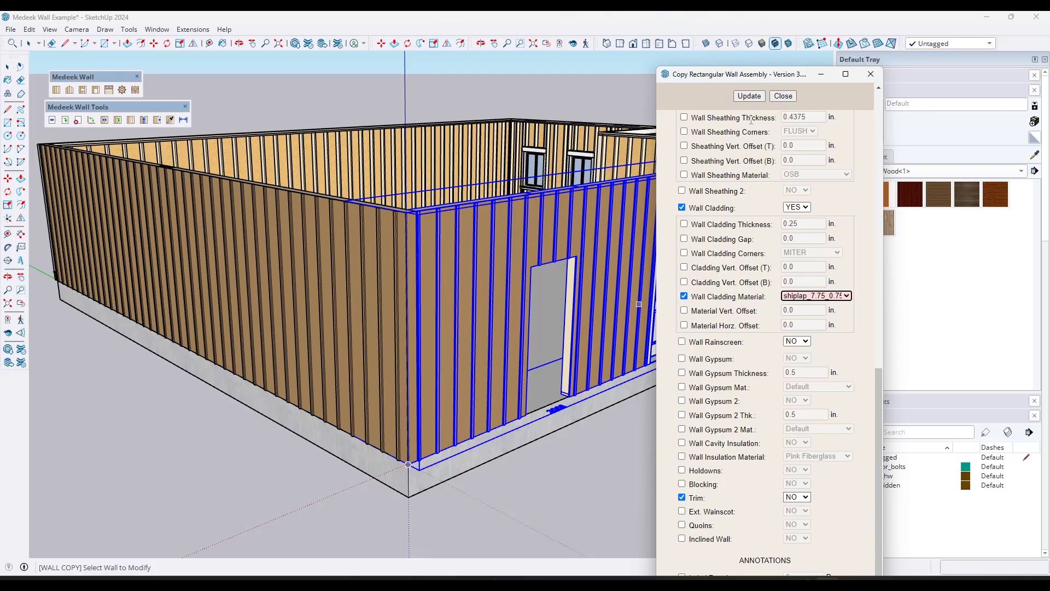
left_click(745, 97)
left_click(375, 248)
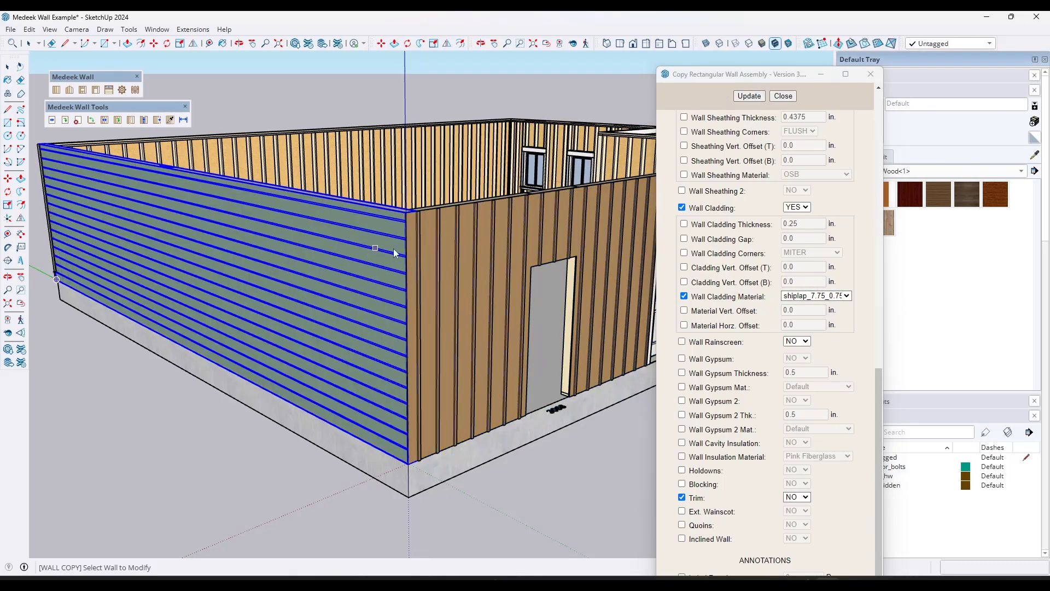
left_click(425, 234)
scroll(408, 229, "up", 10)
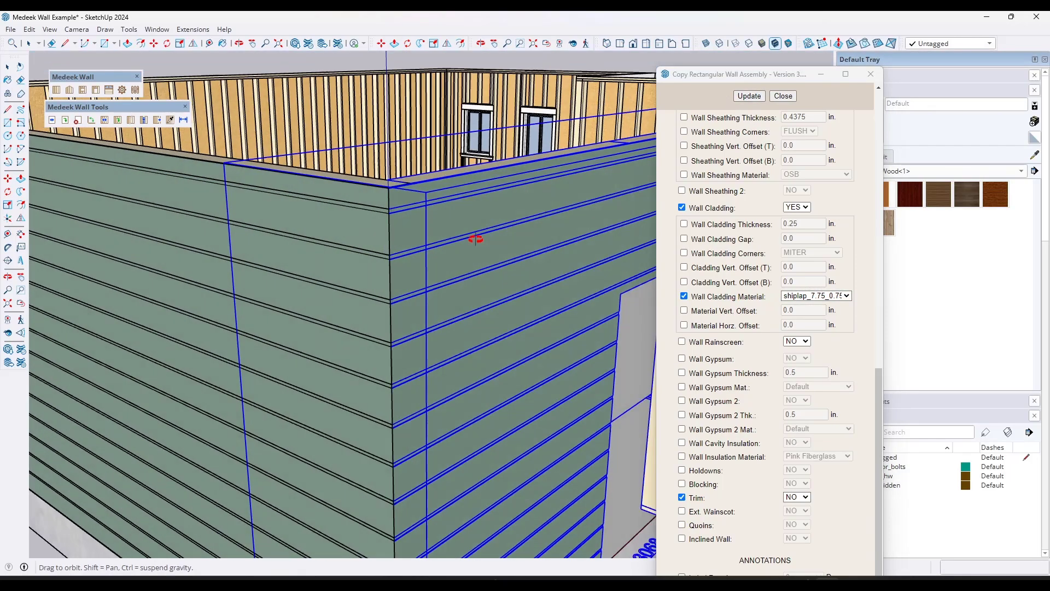
scroll(394, 268, "down", 12)
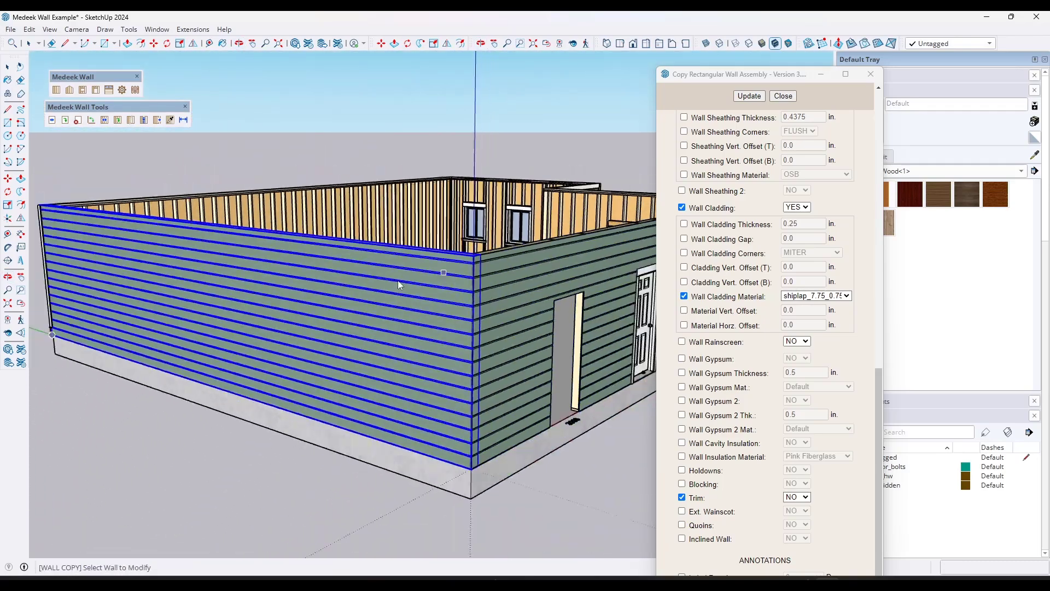
middle_click_drag(398, 280, 306, 275)
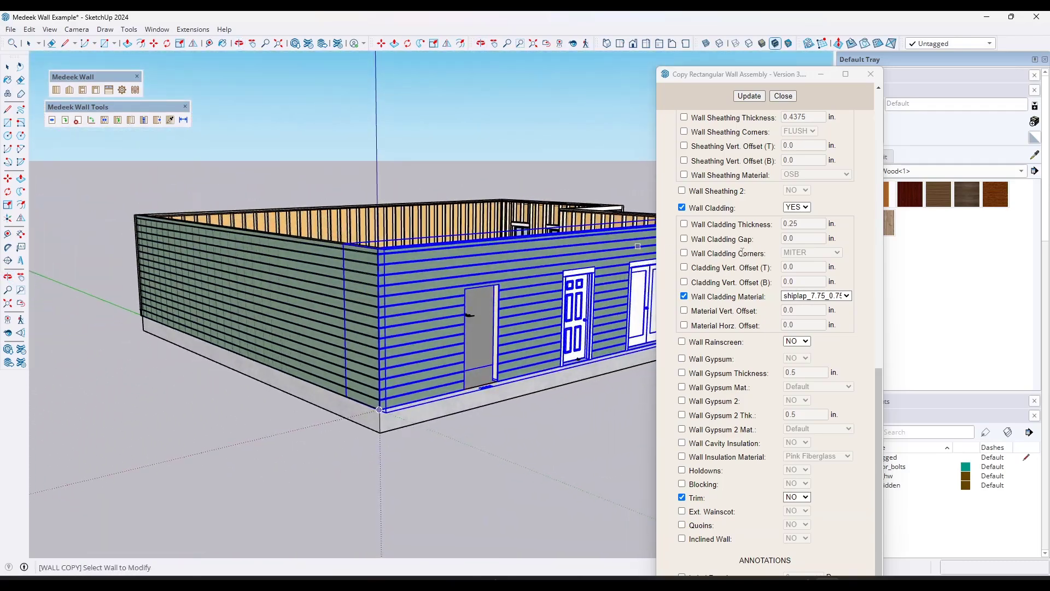
- Set the copied cladding material to metal_9.0_1.0_0.75_45 and apply it to the windowless side wall and the door wall
left_click(816, 296)
scroll(818, 467, "down", 2)
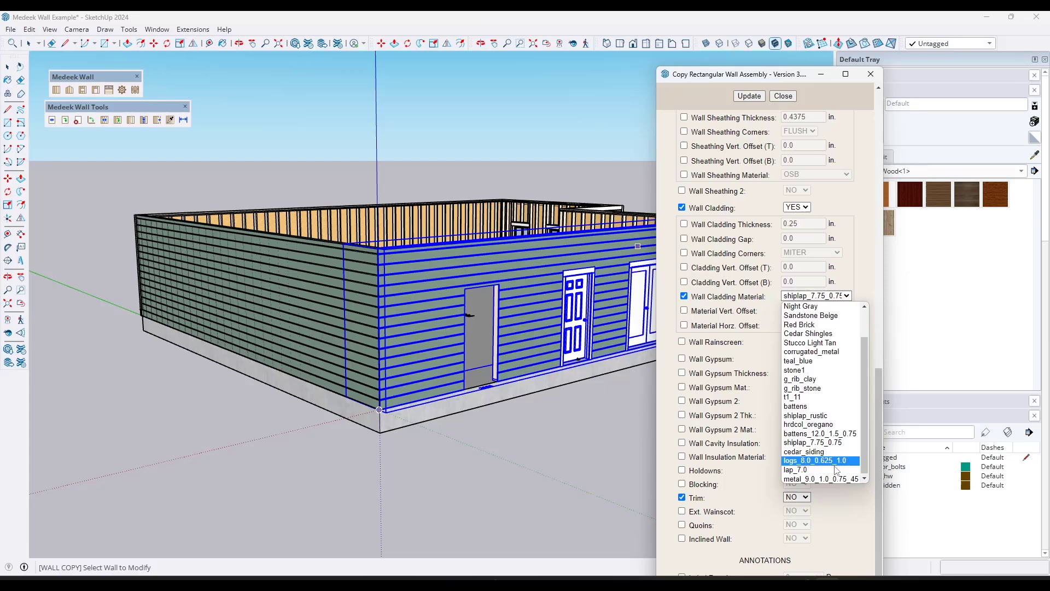
left_click(810, 479)
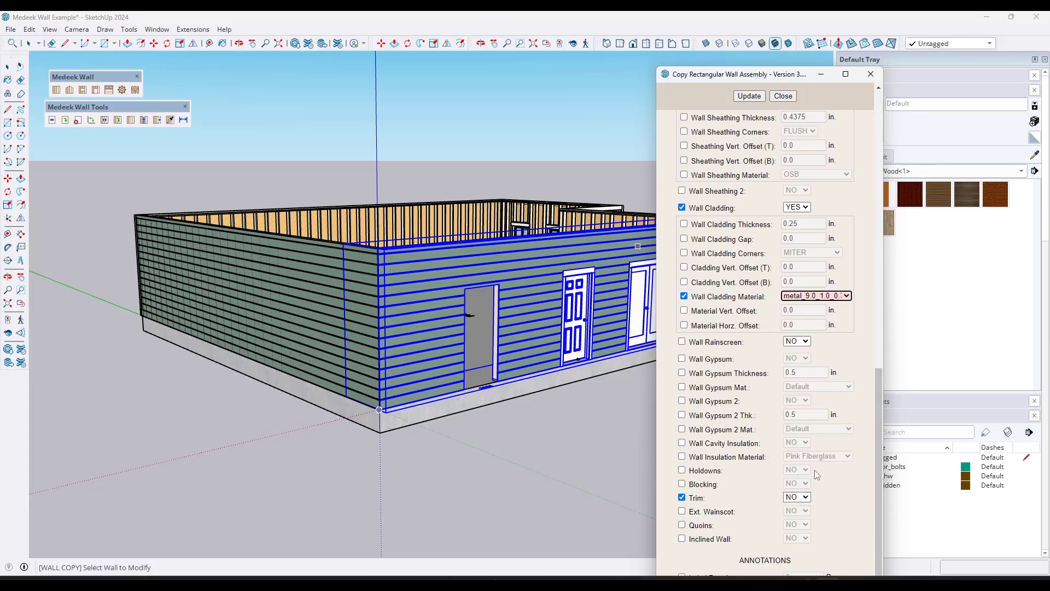
left_click(750, 96)
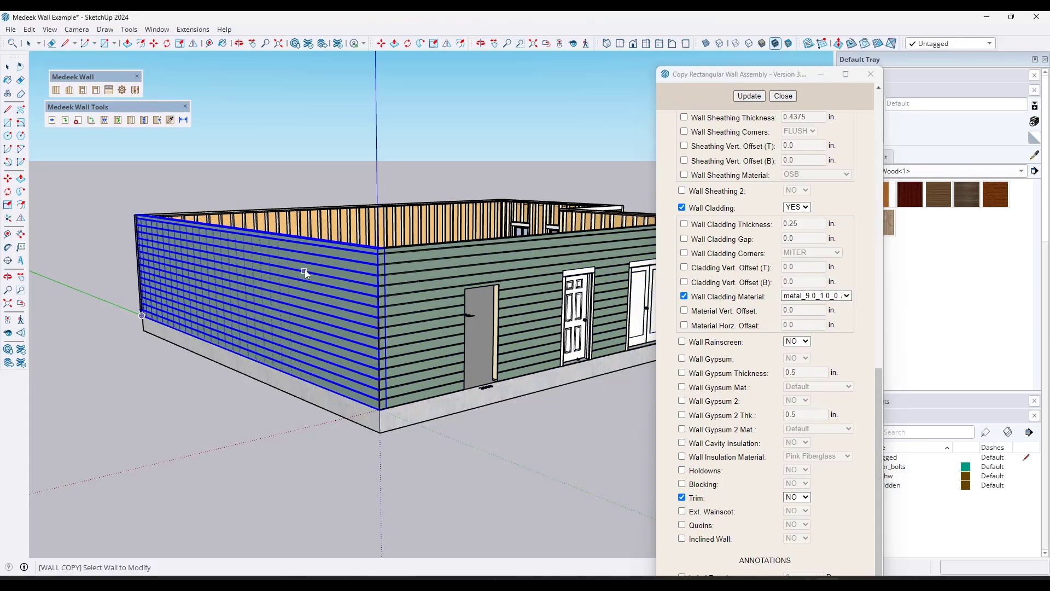
left_click(395, 277)
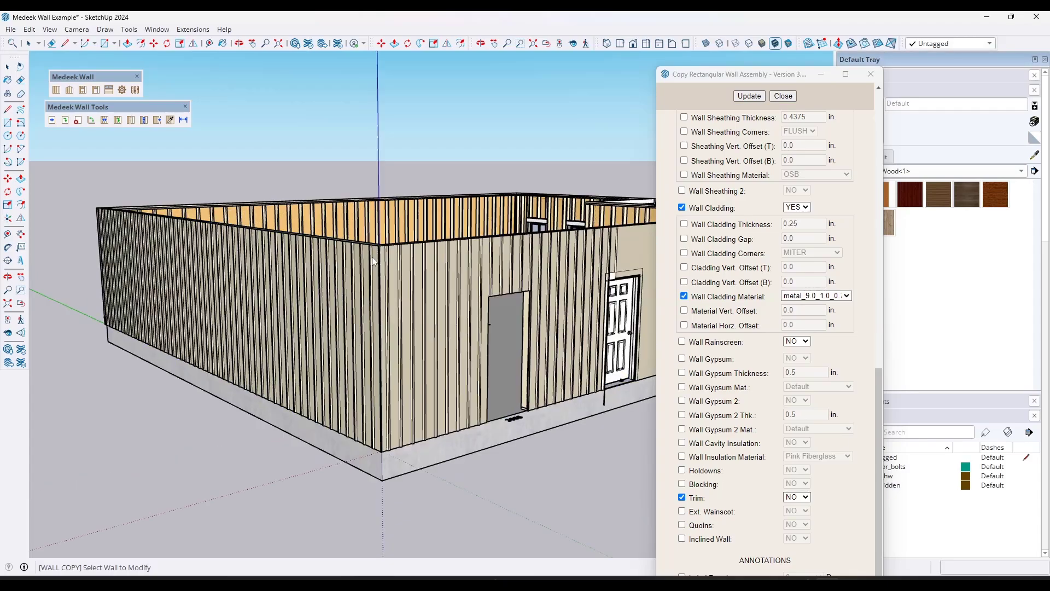
scroll(378, 259, "up", 3)
mouse_move(382, 262)
middle_mouse_down()
mouse_move(375, 504)
mouse_move(359, 259)
mouse_move(376, 464)
mouse_move(380, 232)
mouse_move(382, 240)
middle_mouse_up()
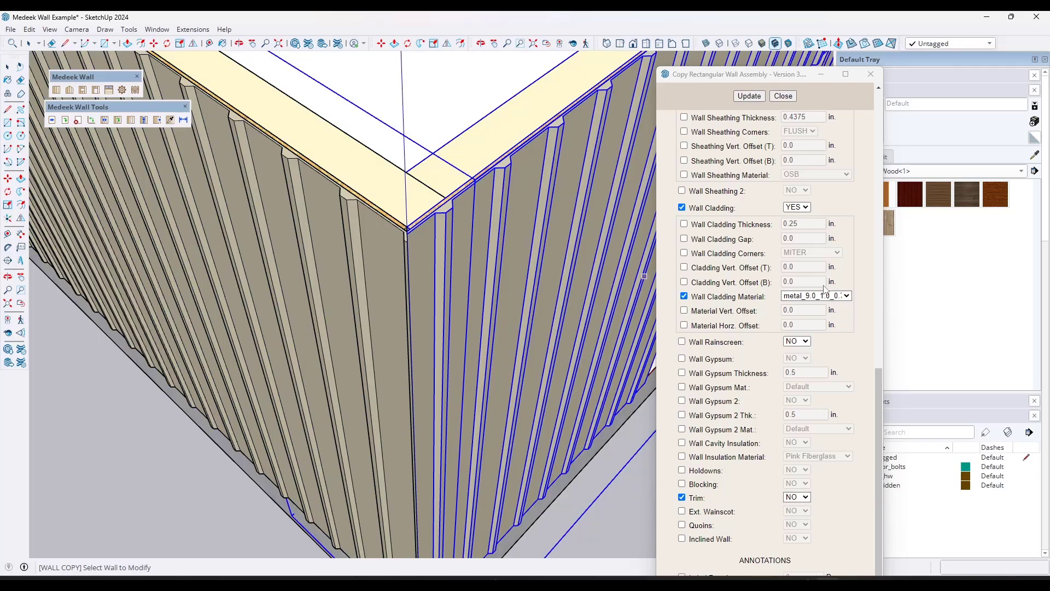
- Apply the metal cladding to the remaining windowless gray wall on the far side of the building
middle_click_drag(553, 285, 416, 208)
scroll(413, 242, "down", 4)
middle_click_drag(194, 209, 393, 207)
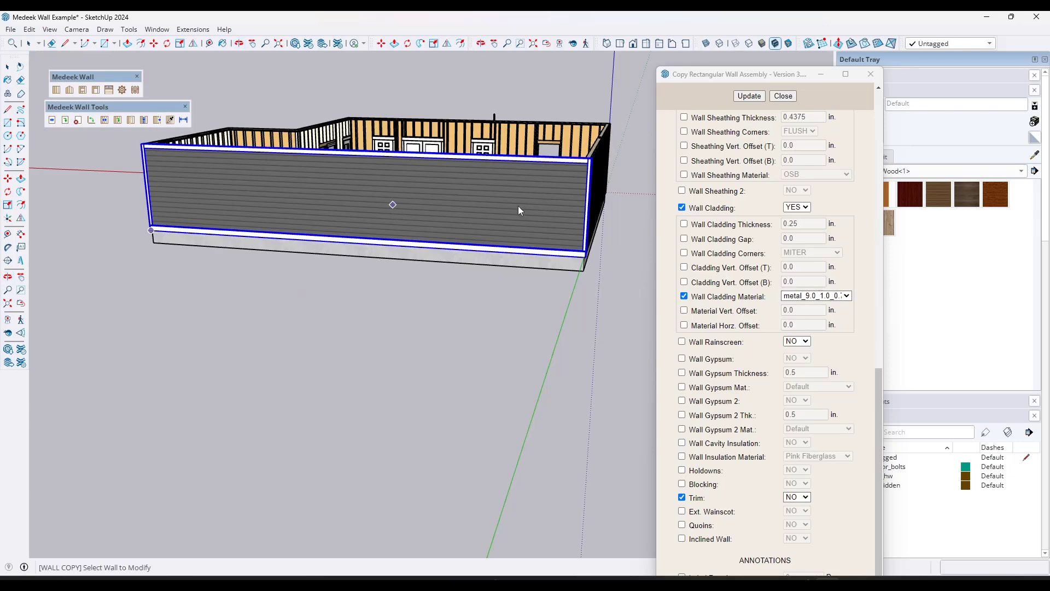
left_click(381, 208)
- Examine how the metal cladding meets the door openings and their trim along the door wall
scroll(381, 209, "down", 3)
middle_click_drag(382, 208, 446, 168)
scroll(290, 182, "up", 3)
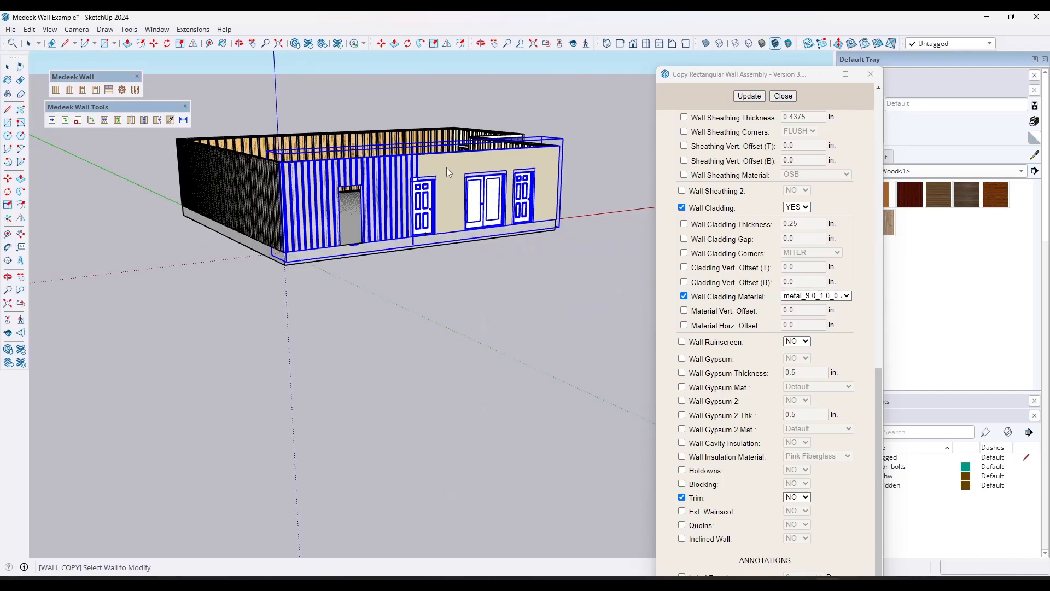
scroll(445, 167, "up", 6)
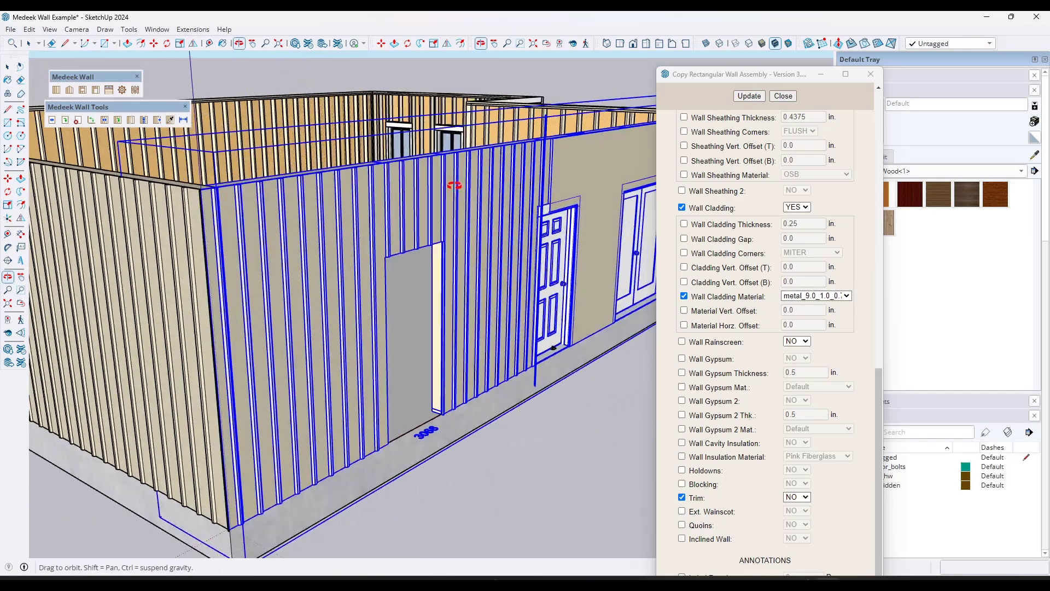
scroll(507, 169, "down", 5)
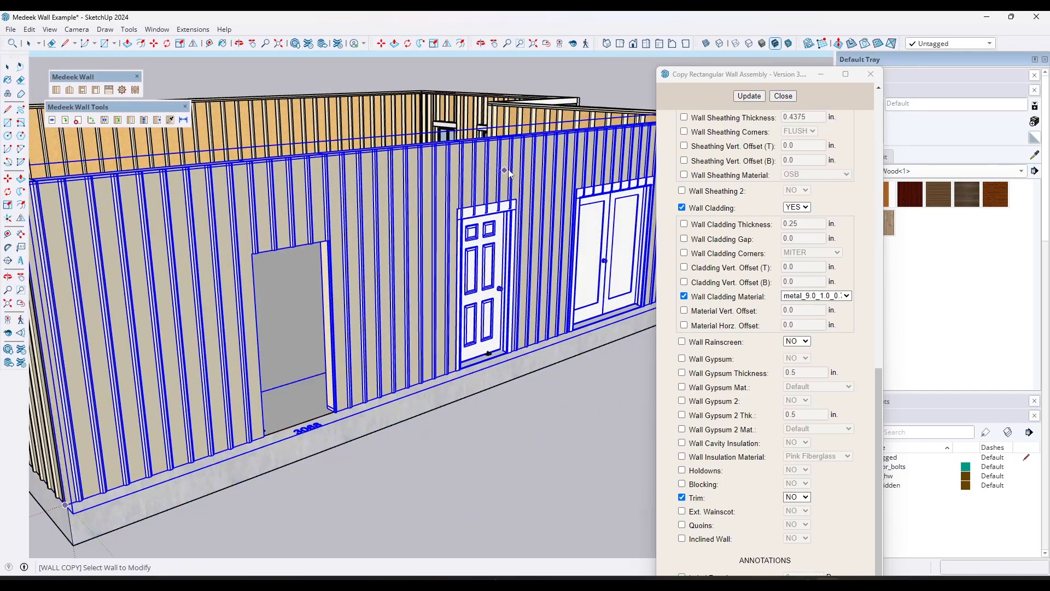
middle_click_drag(507, 169, 415, 205)
scroll(493, 235, "up", 5)
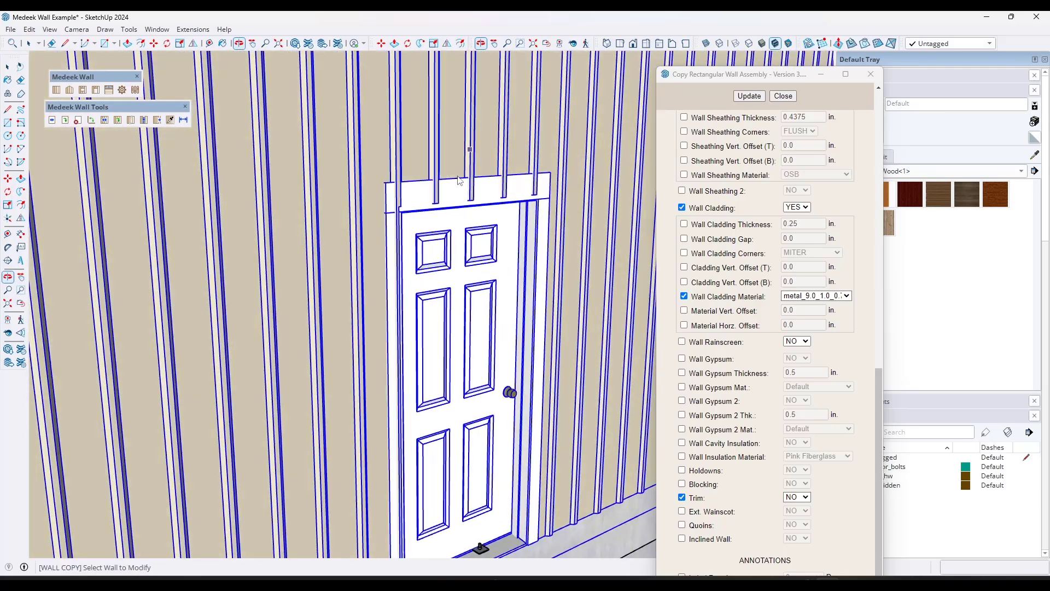
scroll(415, 205, "up", 1)
scroll(415, 205, "down", 4)
scroll(415, 206, "down", 5)
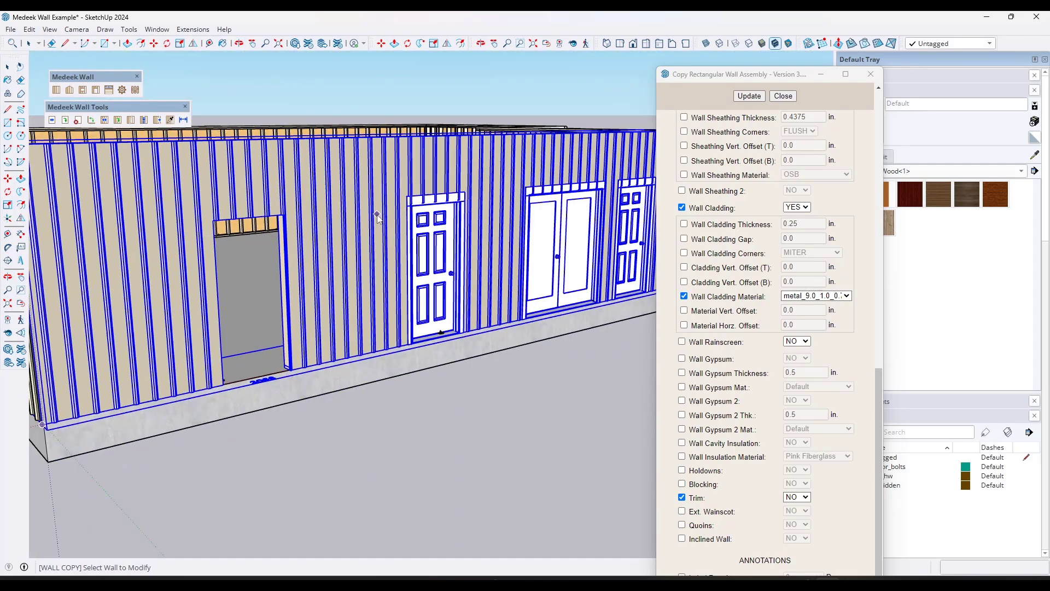
scroll(476, 201, "up", 6)
scroll(475, 201, "down", 6)
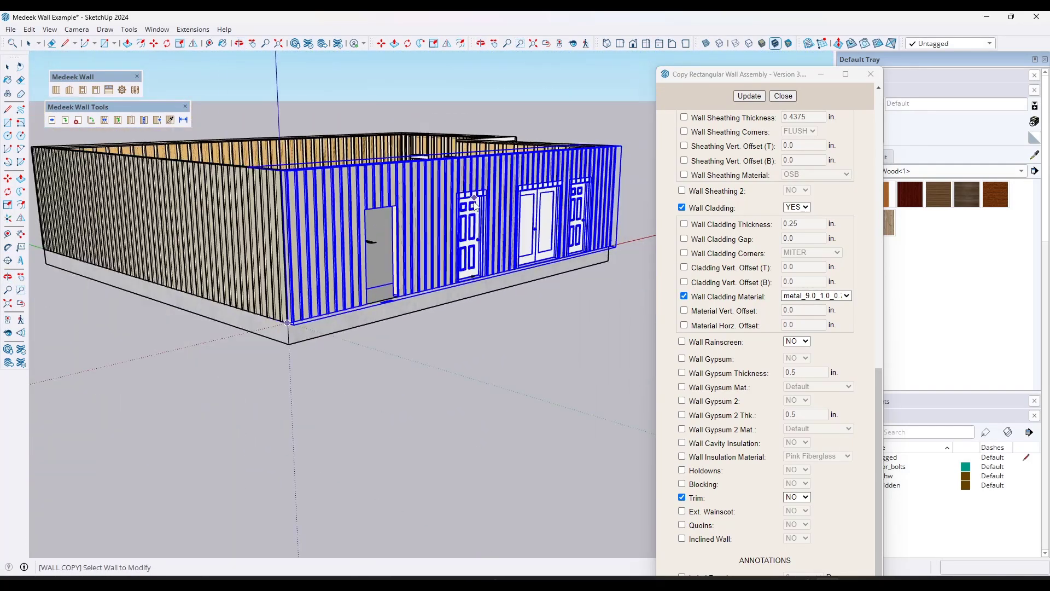
- Examine the metal-clad walls and their corners all around the building, including the framed inner faces
middle_click_drag(476, 202, 338, 263)
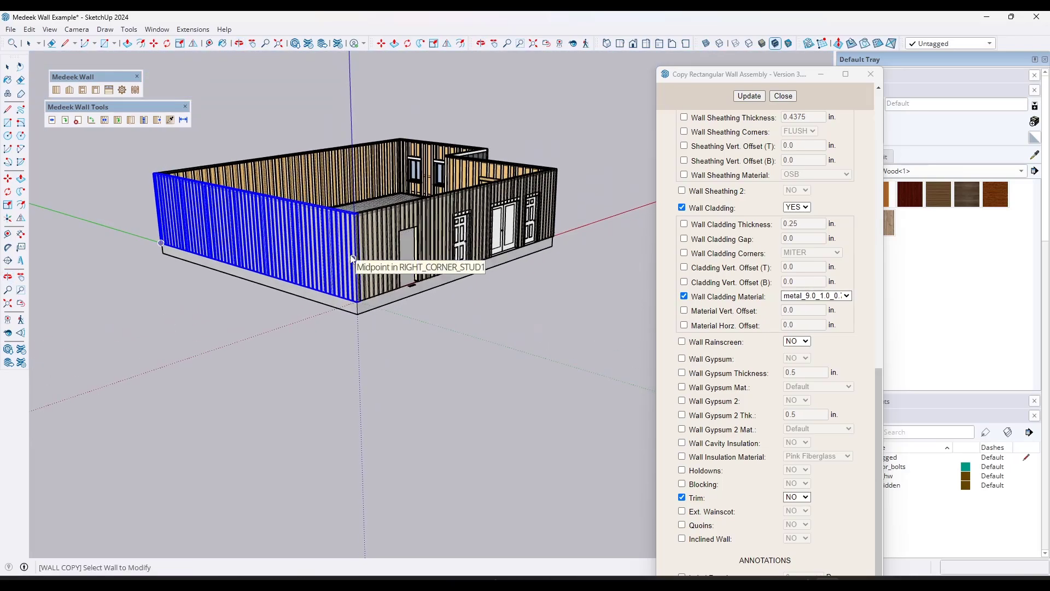
scroll(350, 256, "up", 6)
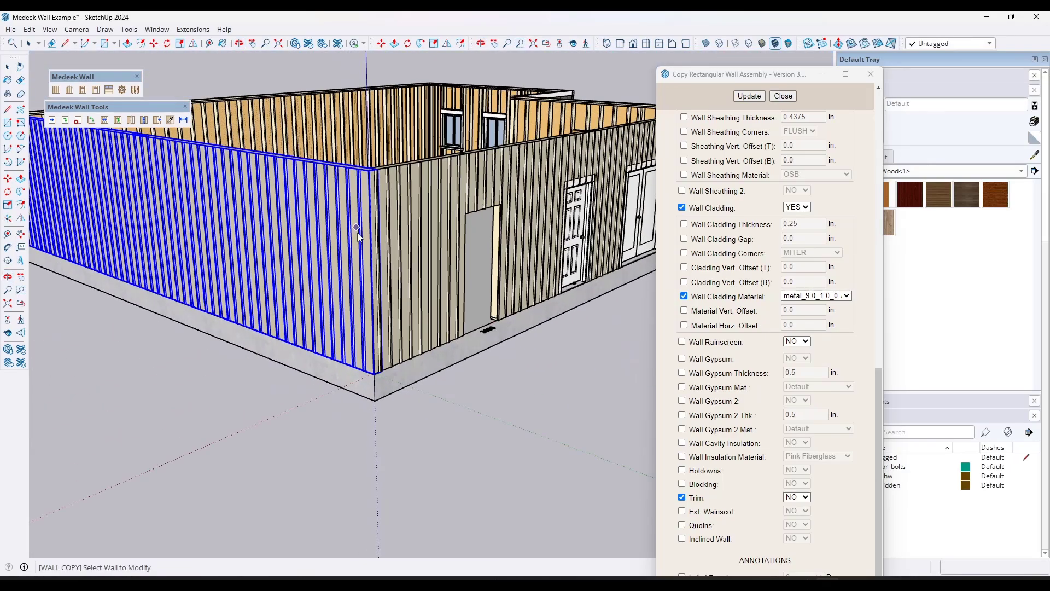
middle_click_drag(340, 249, 250, 208)
middle_click_drag(361, 294, 536, 284)
scroll(355, 262, "down", 5)
left_click_drag(535, 283, 580, 257)
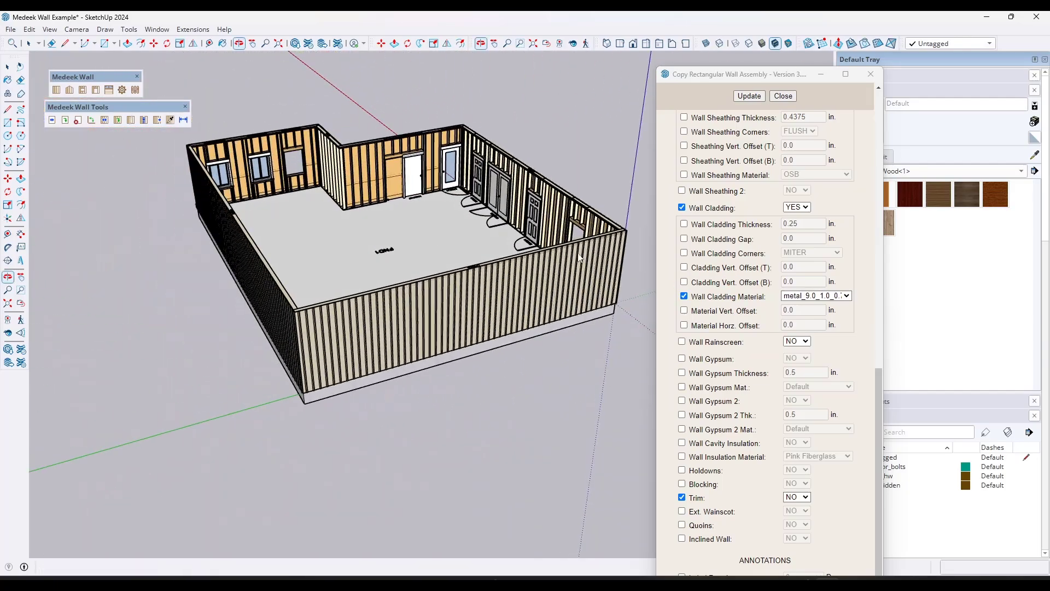
left_click_drag(349, 233, 539, 239)
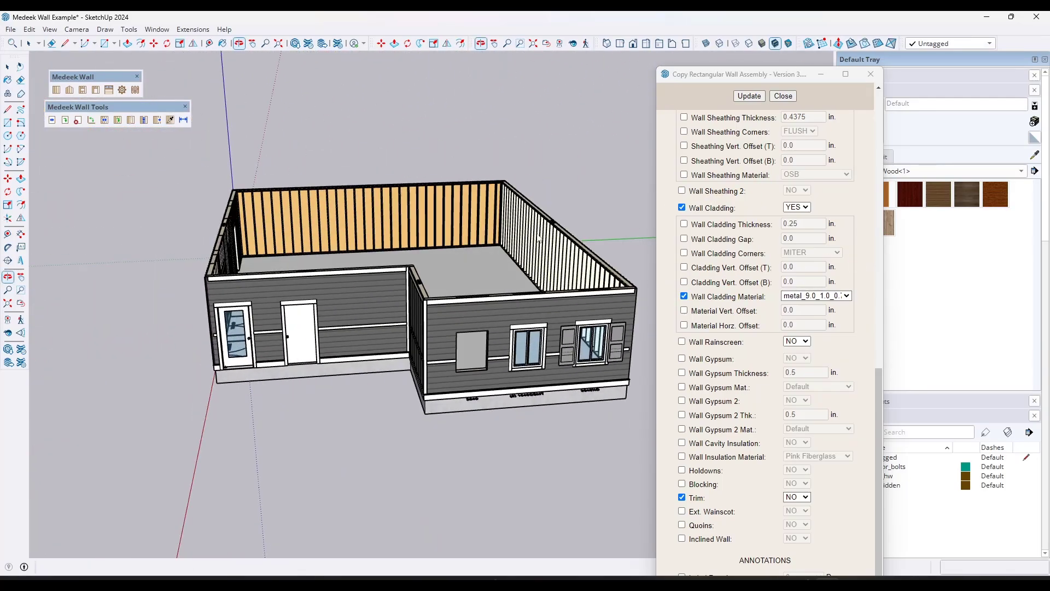
- Copy the framing material from a windowless metal-clad wall, set it to STEEL, and apply it to that wall's neighbouring framed wall
scroll(484, 259, "up", 10)
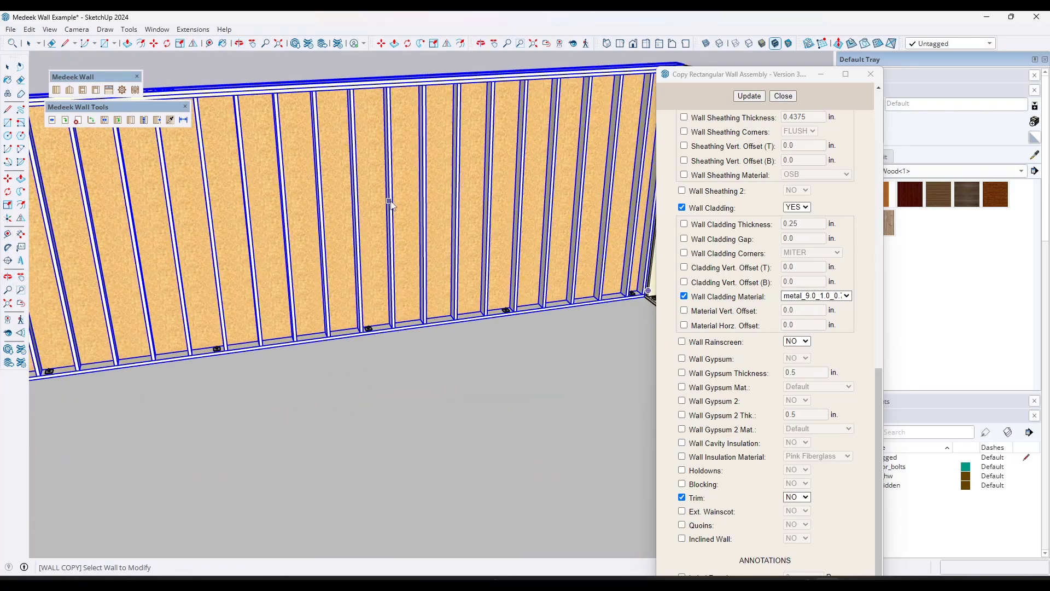
scroll(341, 247, "down", 5)
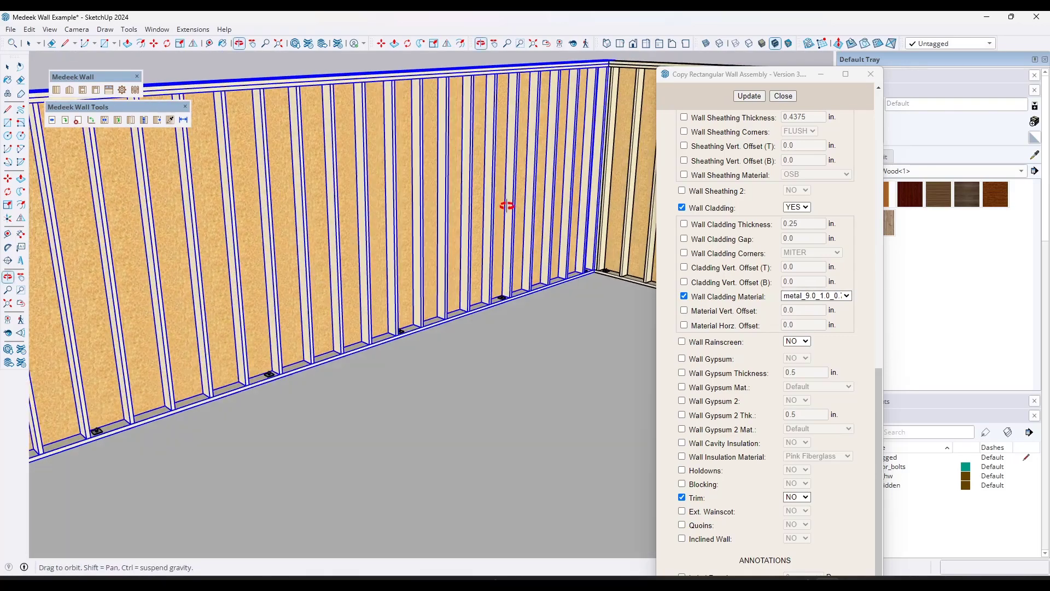
scroll(748, 182, "up", 10)
scroll(748, 182, "up", 3)
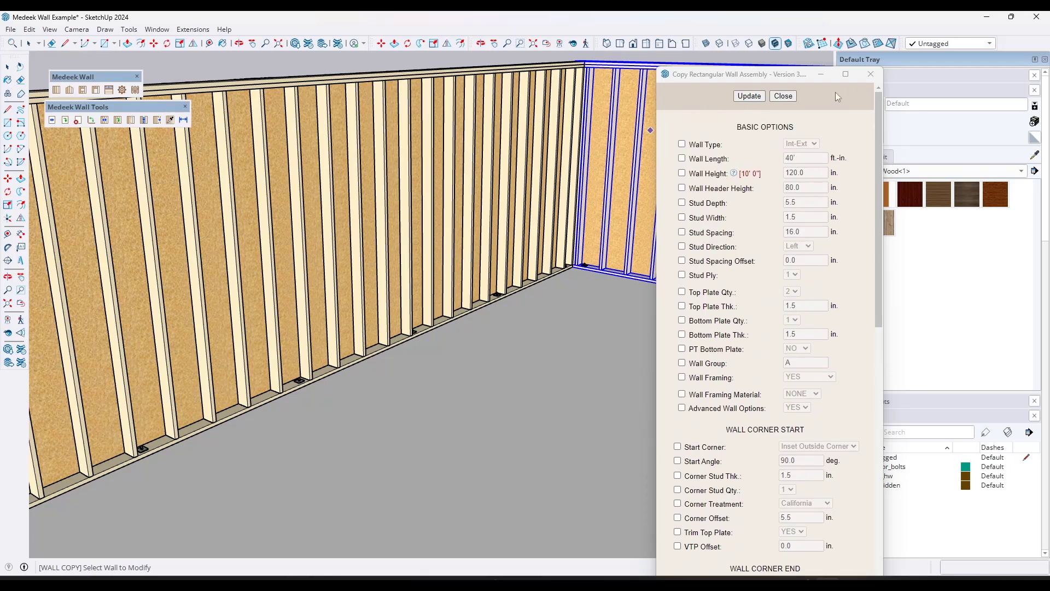
left_click(868, 77)
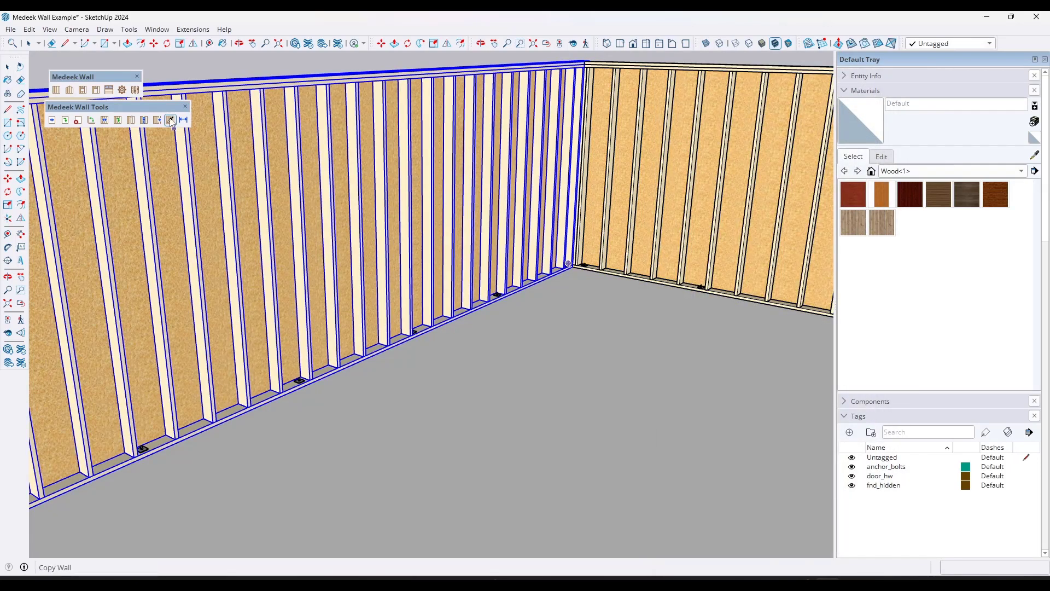
left_click(267, 171)
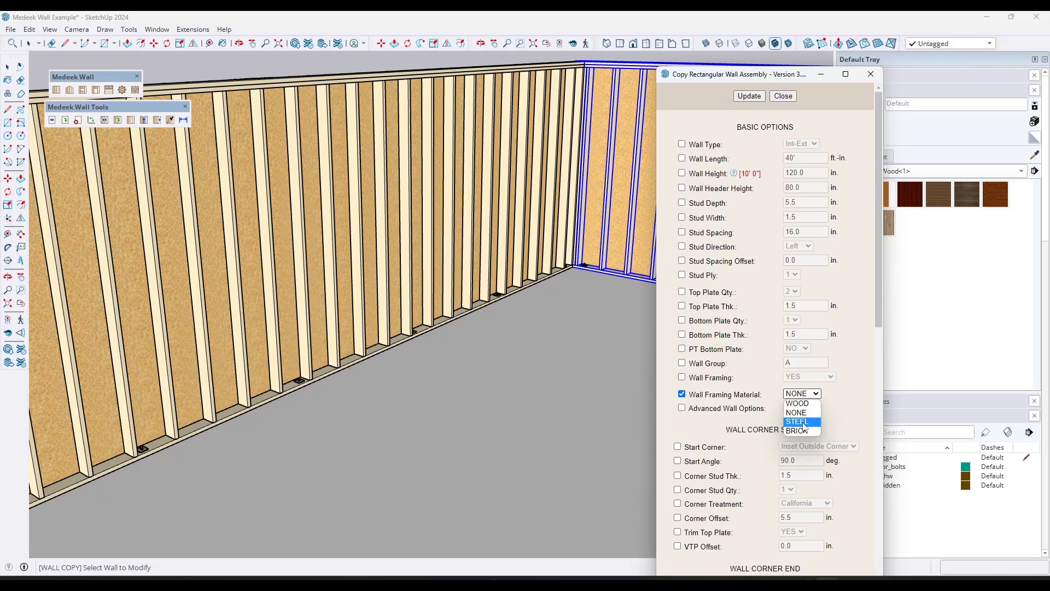
left_click(753, 99)
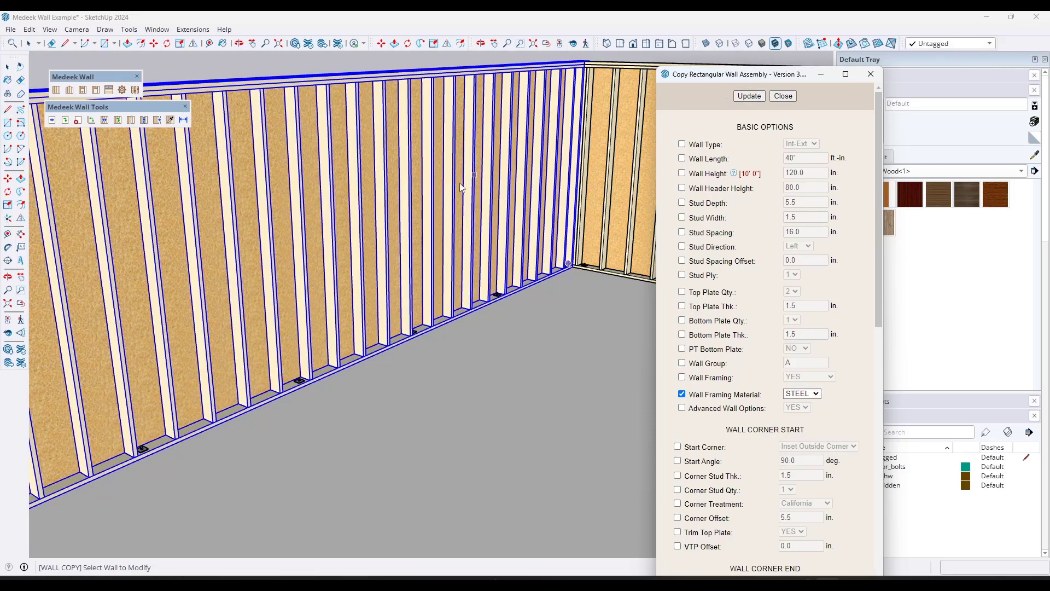
left_click(431, 230)
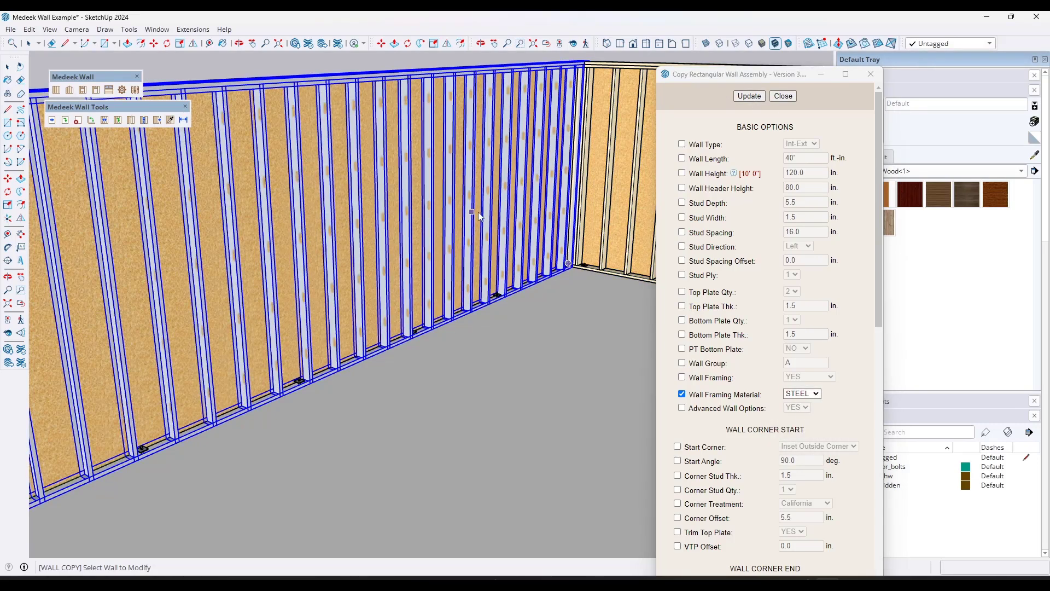
- Apply the STEEL framing material to the adjoining windowless wall and the door wall, checking the studs around the door openings
scroll(341, 172, "down", 3)
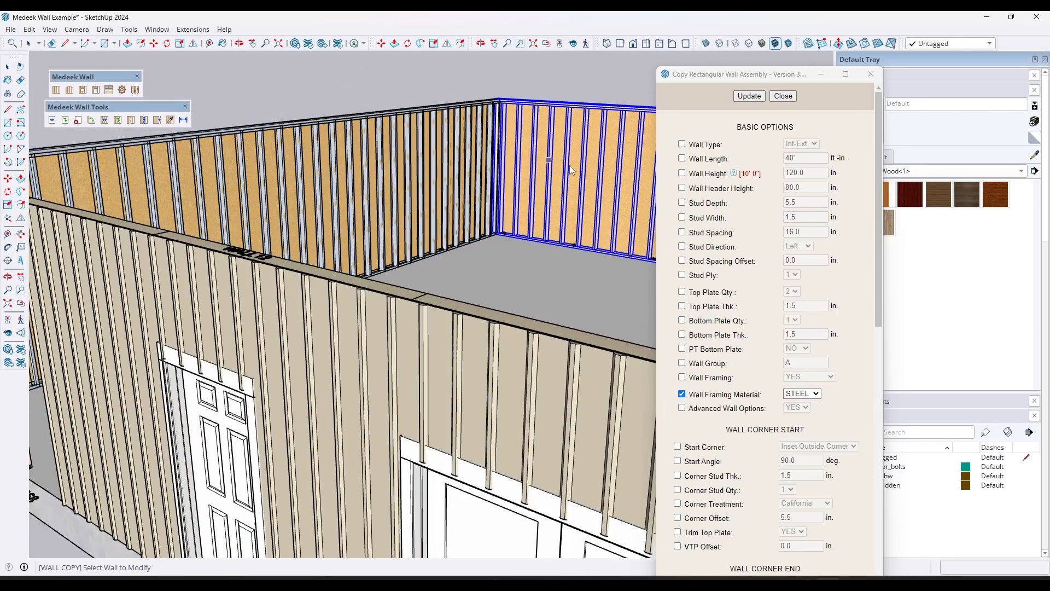
middle_click_drag(583, 179, 143, 220)
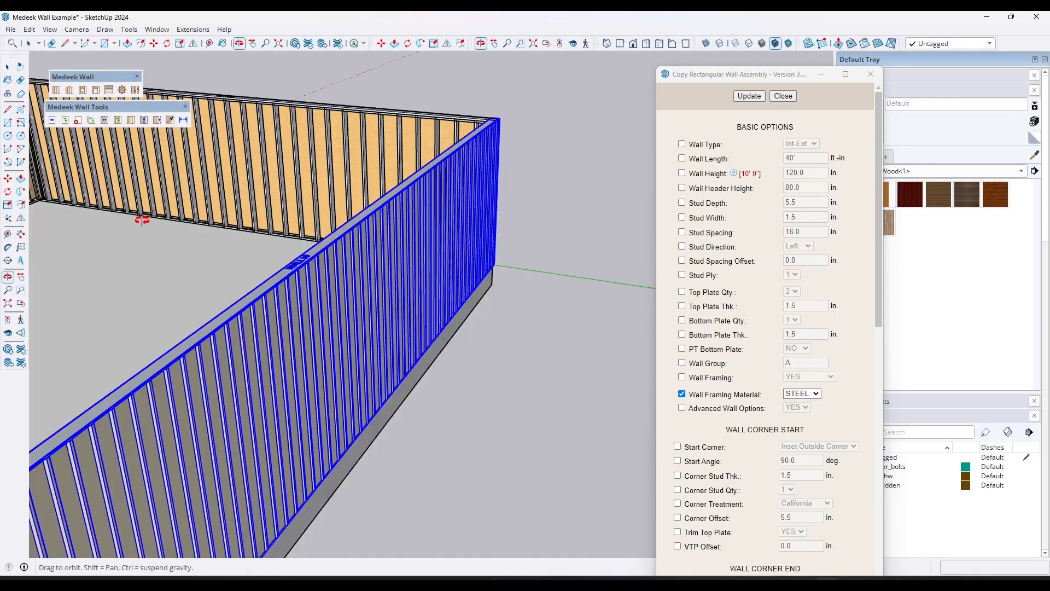
scroll(273, 174, "down", 6)
scroll(158, 154, "up", 4)
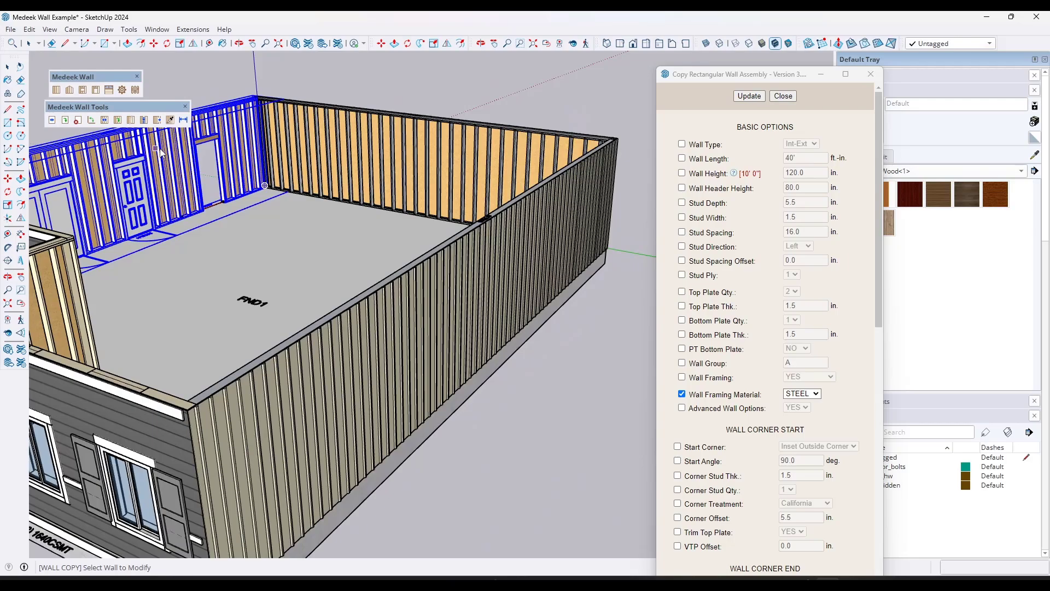
scroll(160, 152, "up", 8)
middle_click_drag(164, 153, 252, 170)
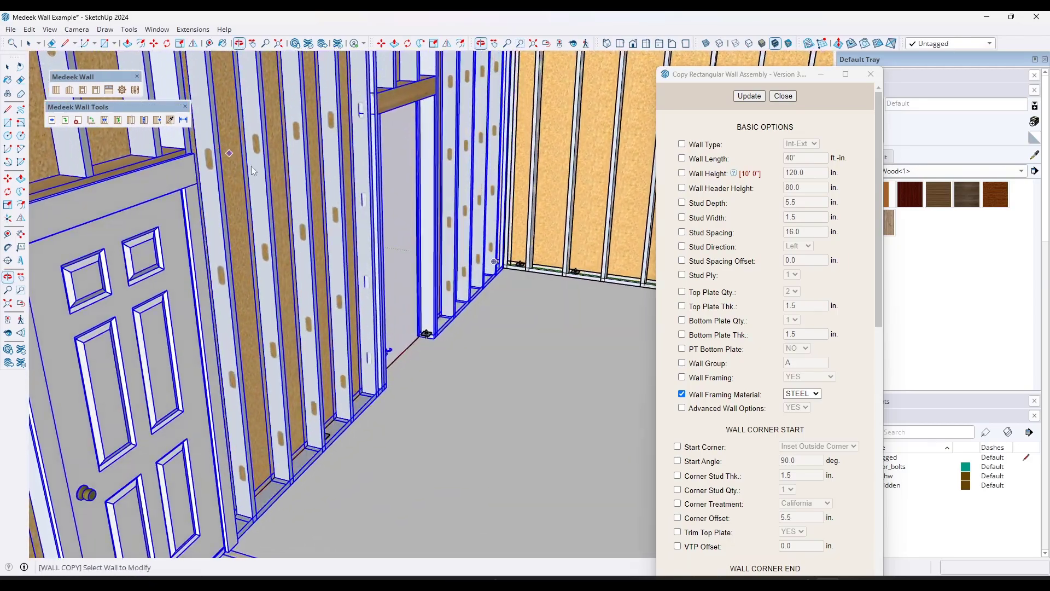
scroll(253, 171, "down", 10)
middle_click_drag(377, 173, 450, 209)
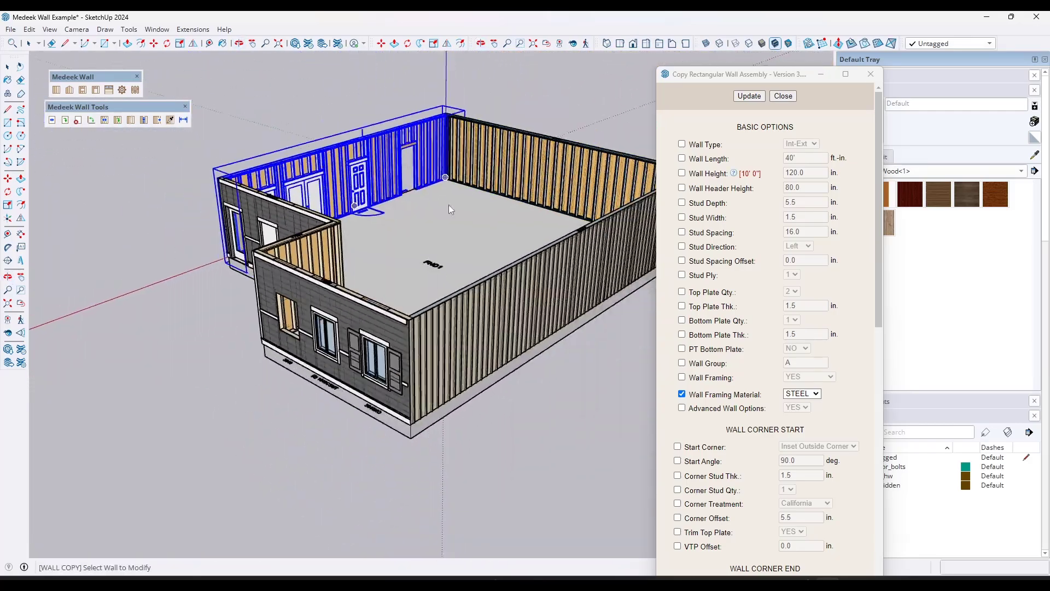
scroll(450, 209, "up", 3)
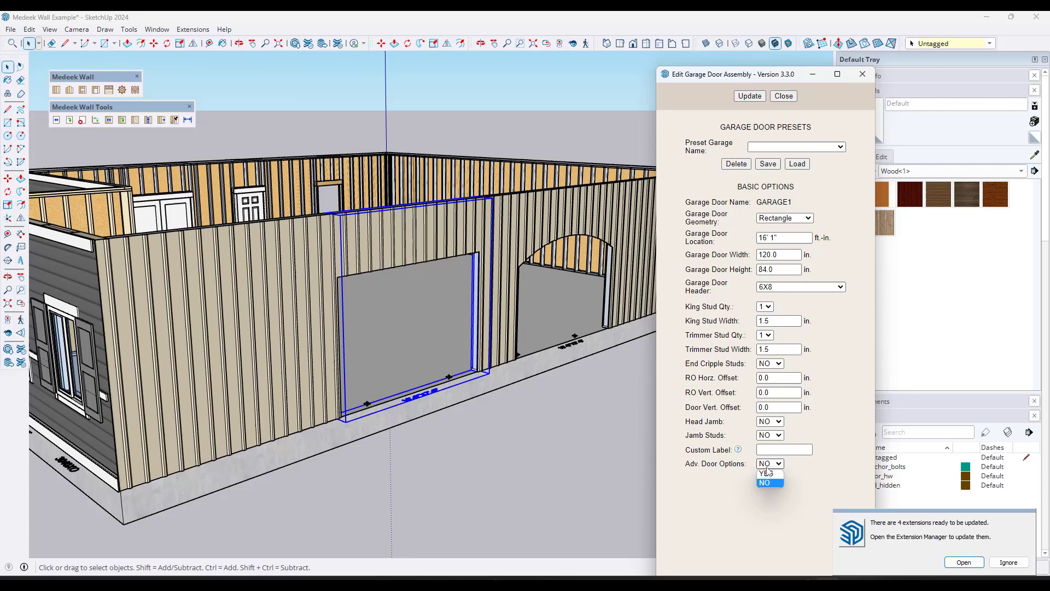
- Turn on the advanced door options for the rectangular garage opening and install a white raised-panel door with exterior trim
left_click(766, 473)
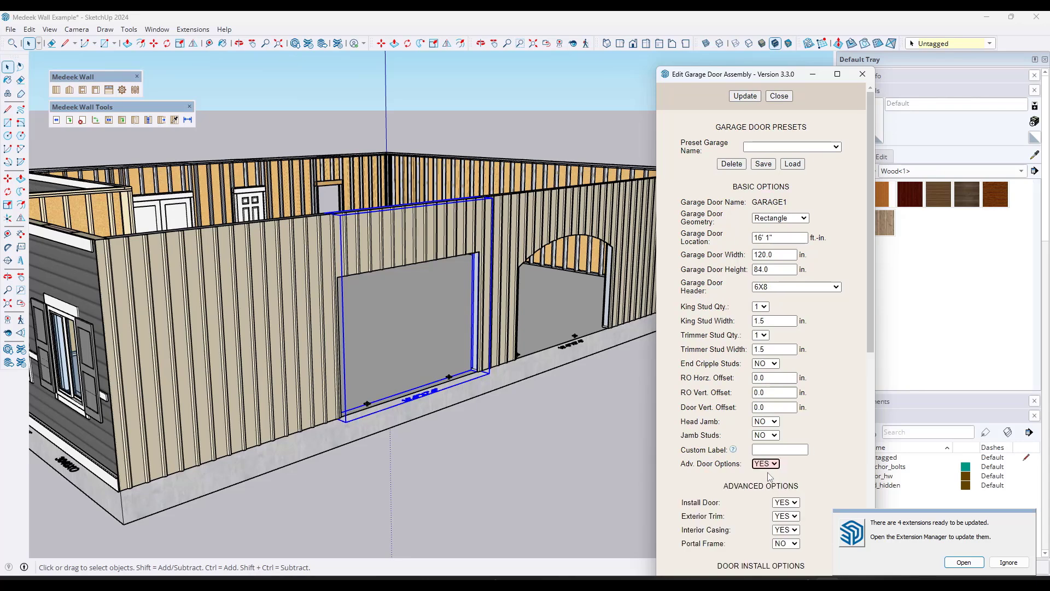
scroll(794, 268, "down", 5)
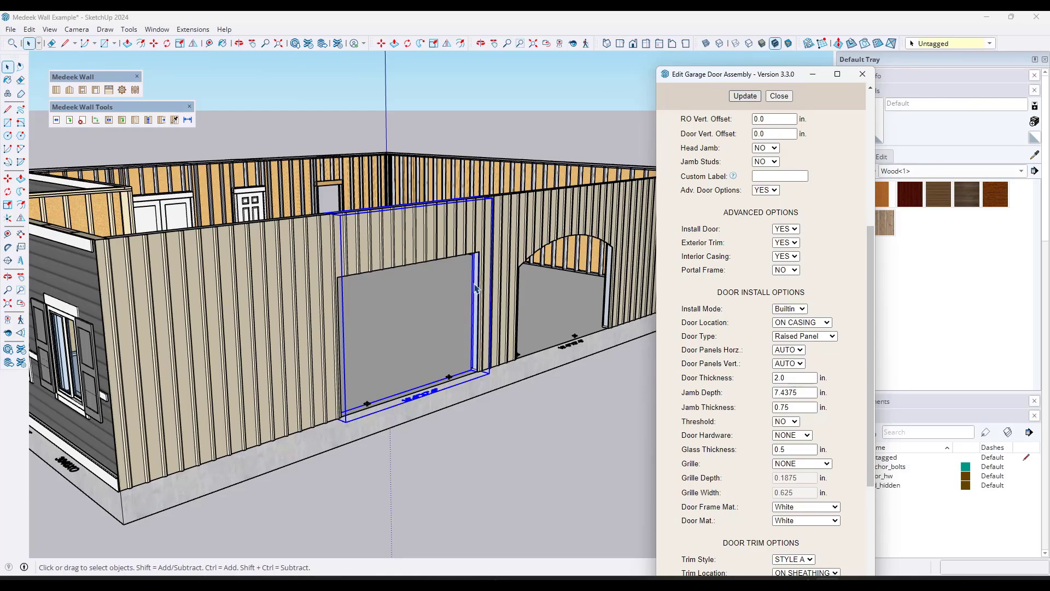
scroll(424, 274, "up", 3)
middle_click_drag(417, 281, 429, 263)
- Set the copied wall cladding material to Night Gray and apply it to the wall with the garage door
scroll(429, 263, "down", 2)
scroll(377, 254, "up", 3)
scroll(378, 249, "down", 3)
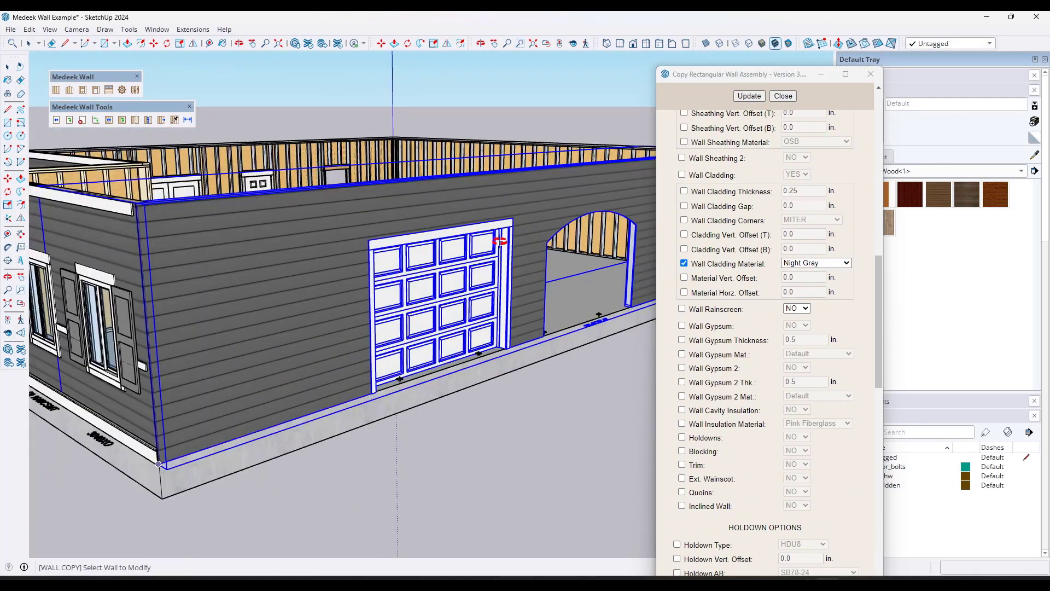
- Examine the garage door wall's cladding, panel door and arched opening against the rest of the building
scroll(494, 229, "down", 2)
middle_click_drag(494, 228, 287, 214)
scroll(321, 228, "down", 2)
middle_click_drag(435, 250, 594, 268)
scroll(532, 252, "down", 4)
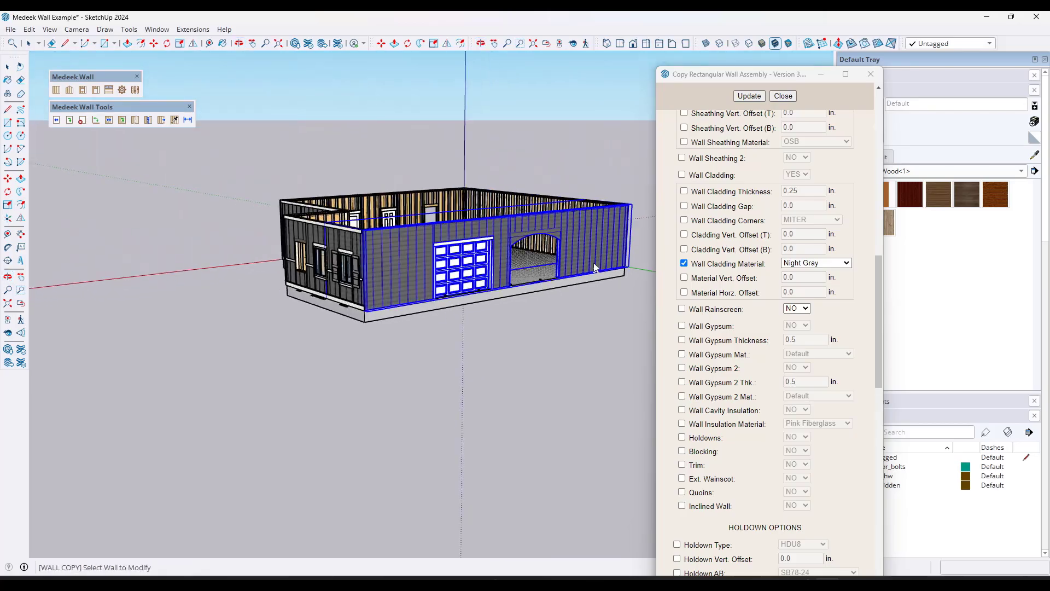
scroll(591, 266, "up", 3)
middle_click_drag(400, 209, 400, 246)
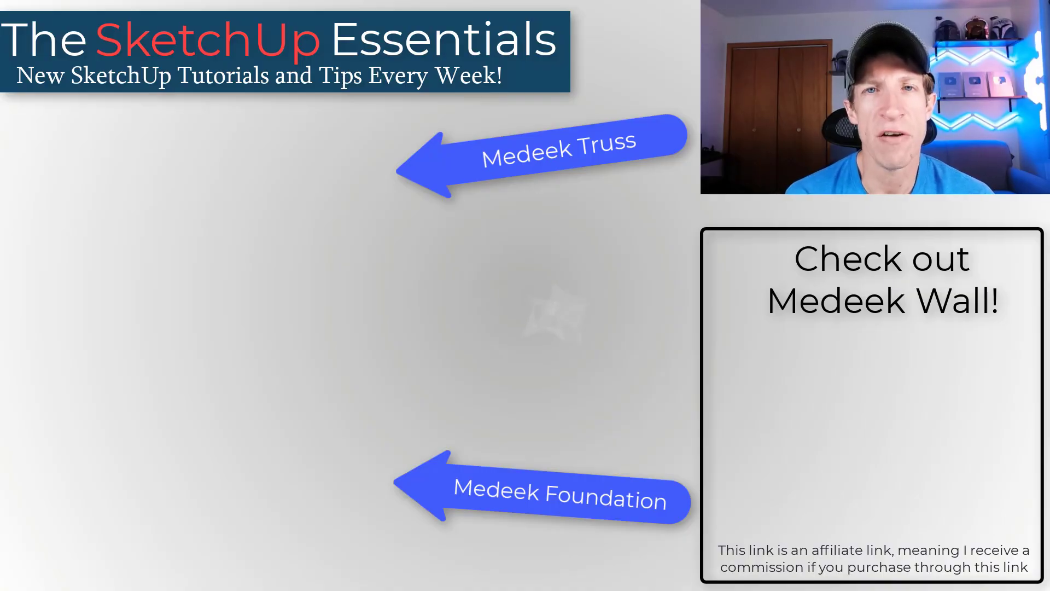